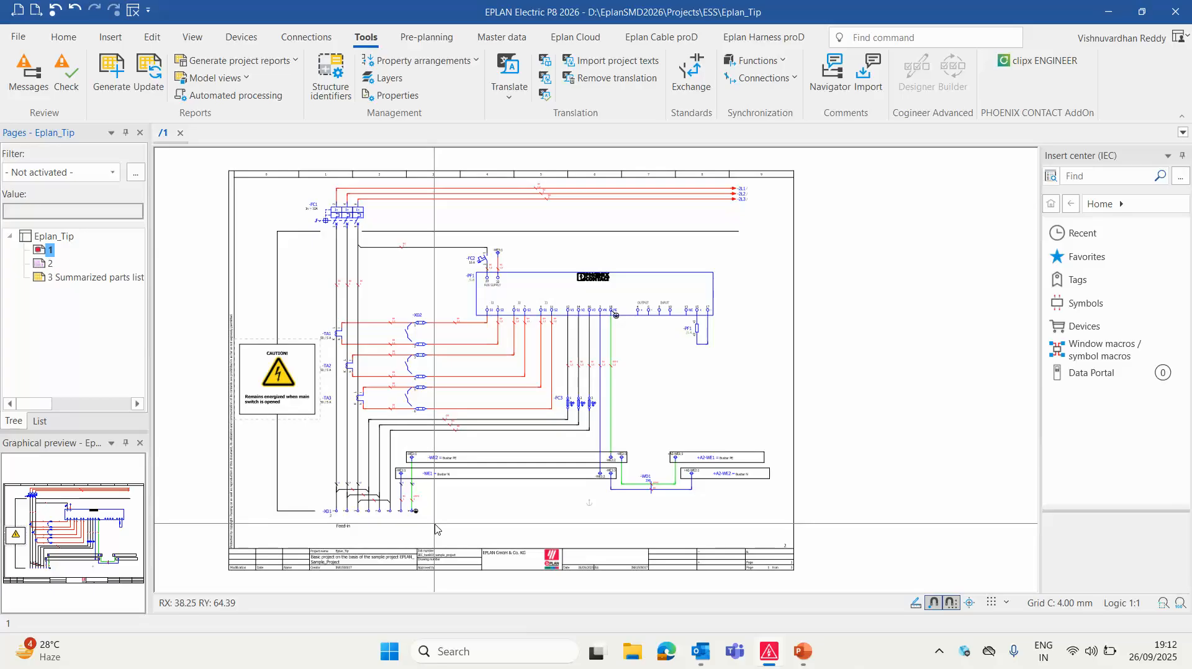
# Open the summarized parts list on page 3, and launch parts management
pyautogui.click(46, 264)
pyautogui.click(92, 281)
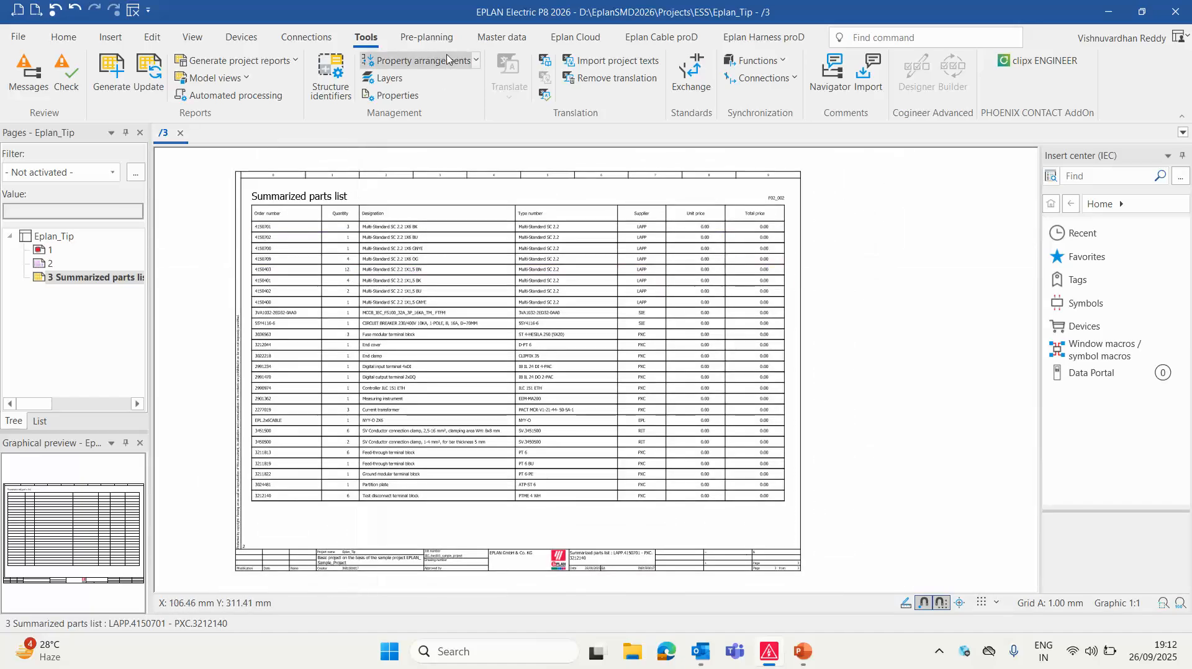
pyautogui.click(497, 38)
pyautogui.click(36, 74)
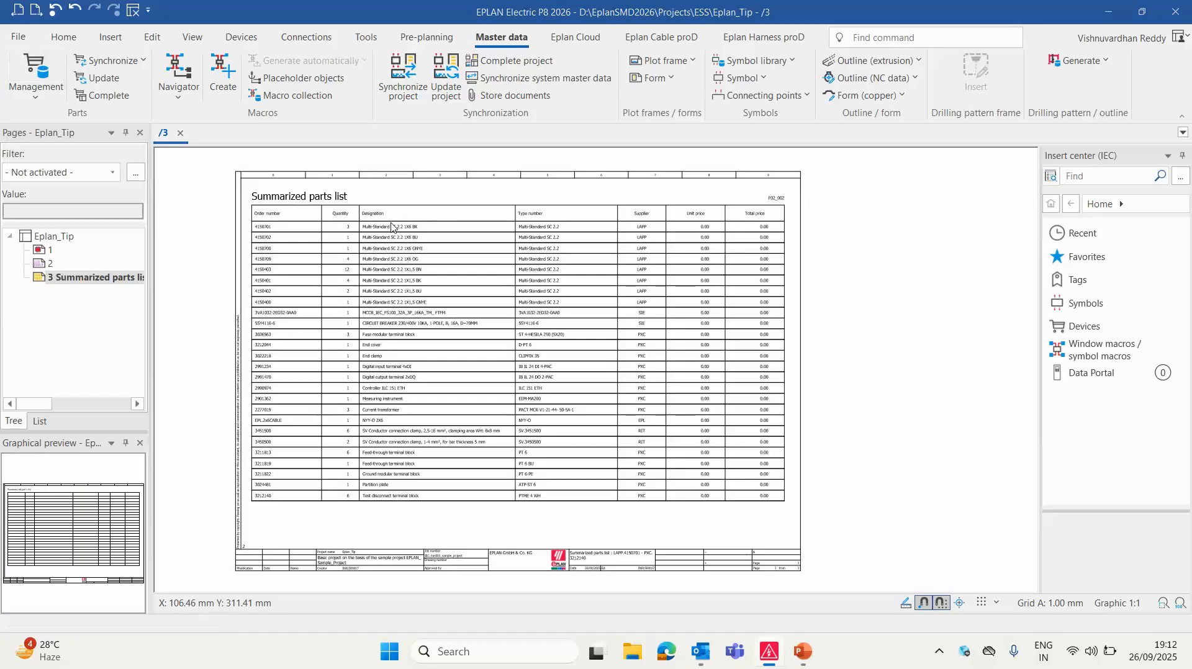
# Select the controller part PXC.2990974 under Electrical engineering > Component > PLC > General > PXC
pyautogui.click(141, 149)
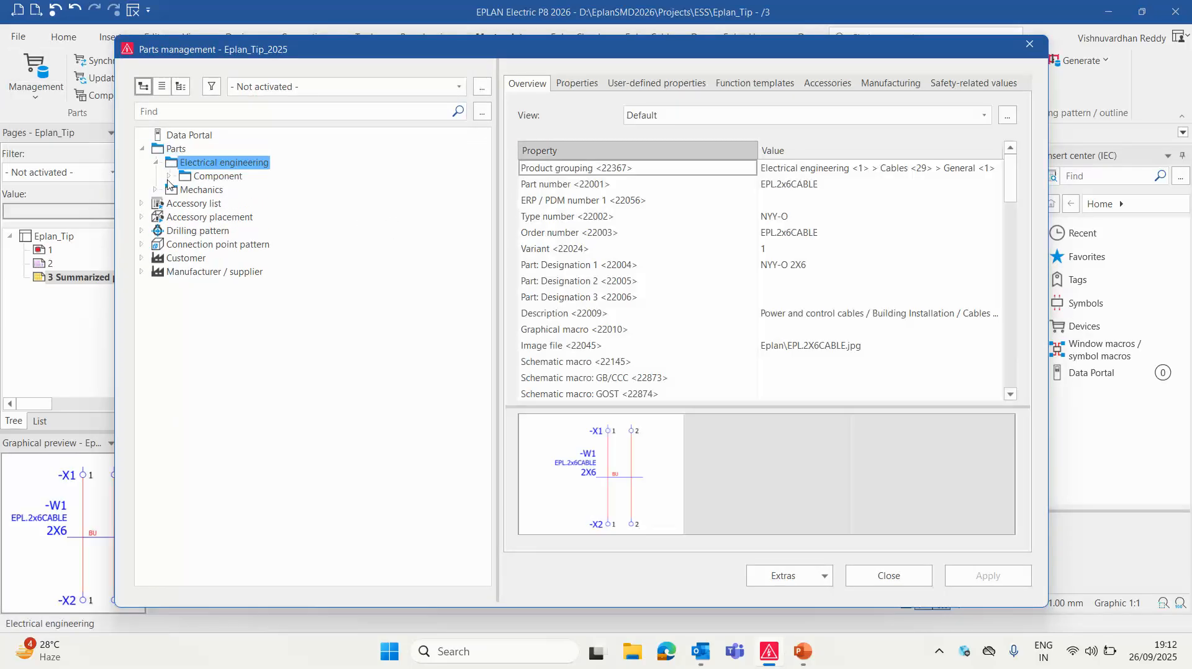
pyautogui.click(167, 178)
pyautogui.click(182, 244)
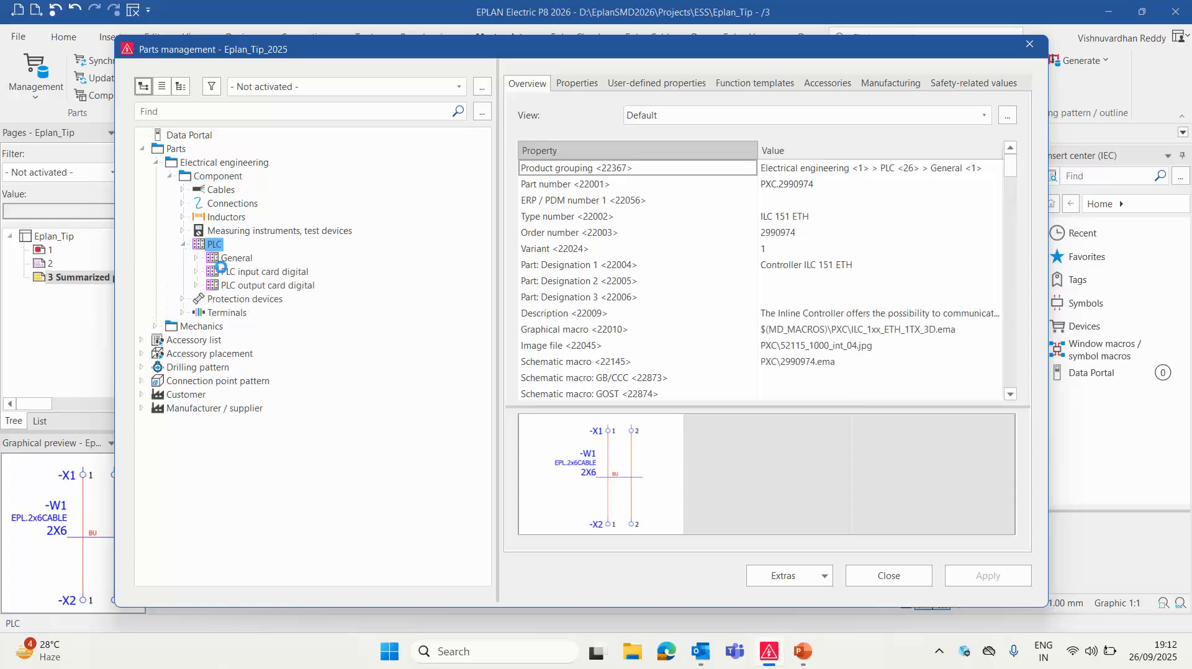
pyautogui.click(215, 263)
pyautogui.click(196, 258)
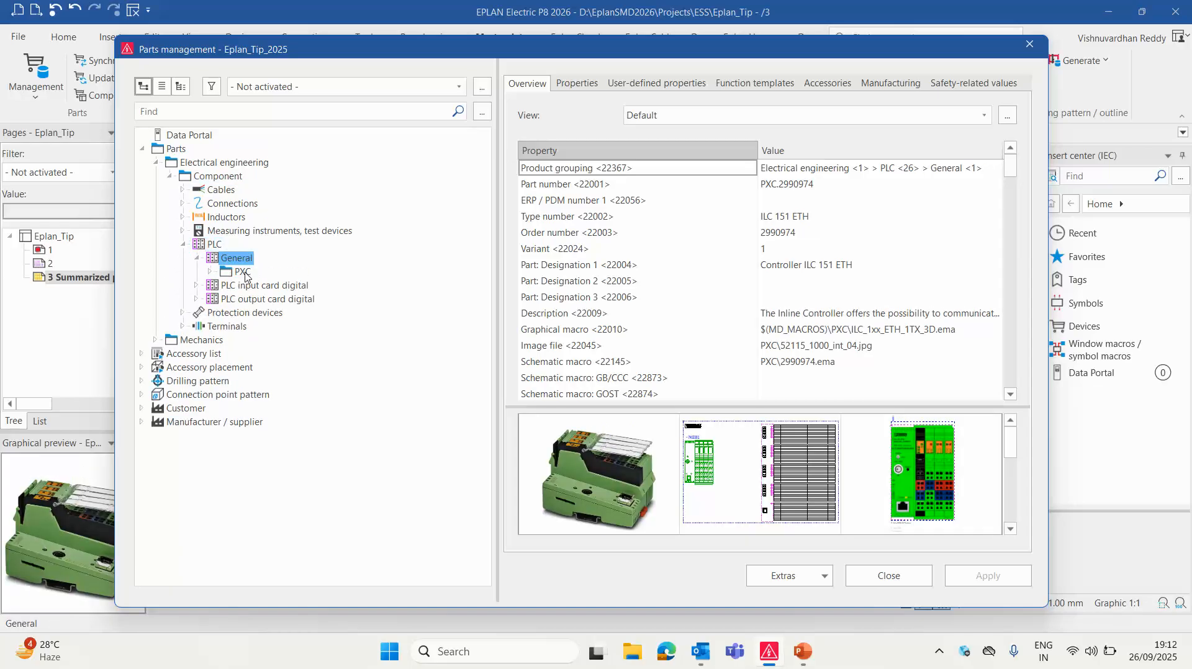
pyautogui.click(241, 271)
pyautogui.click(211, 271)
pyautogui.click(279, 285)
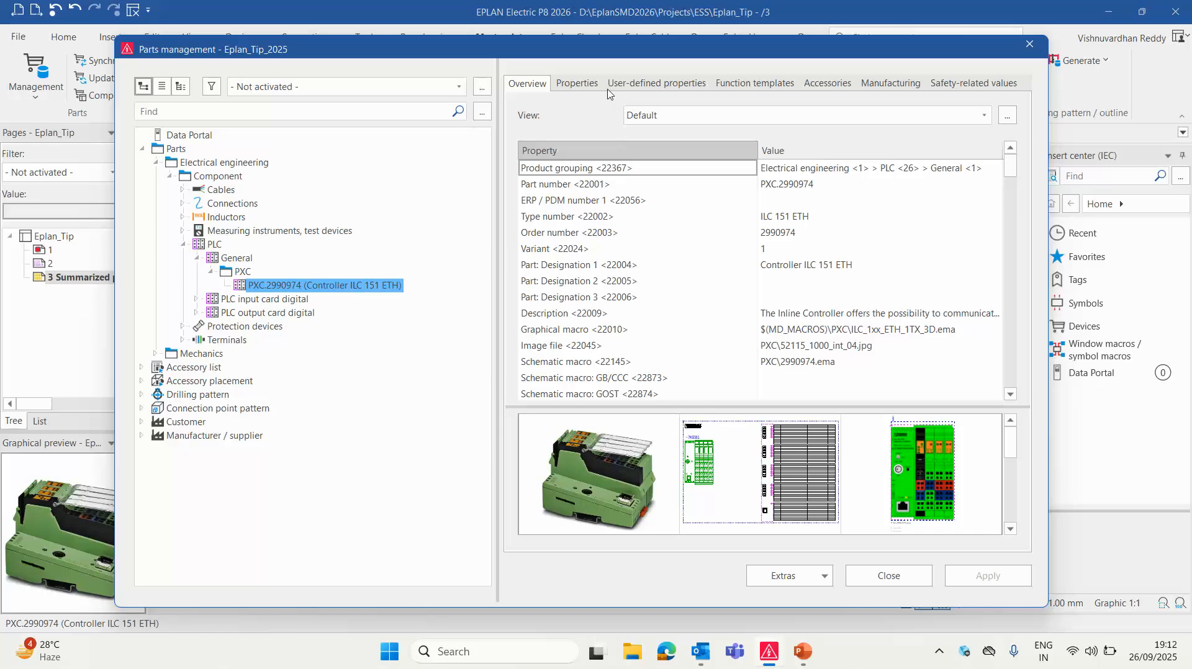
# Inspect row 10 of the controller part's free properties and close the list without changes
pyautogui.click(656, 83)
pyautogui.click(613, 528)
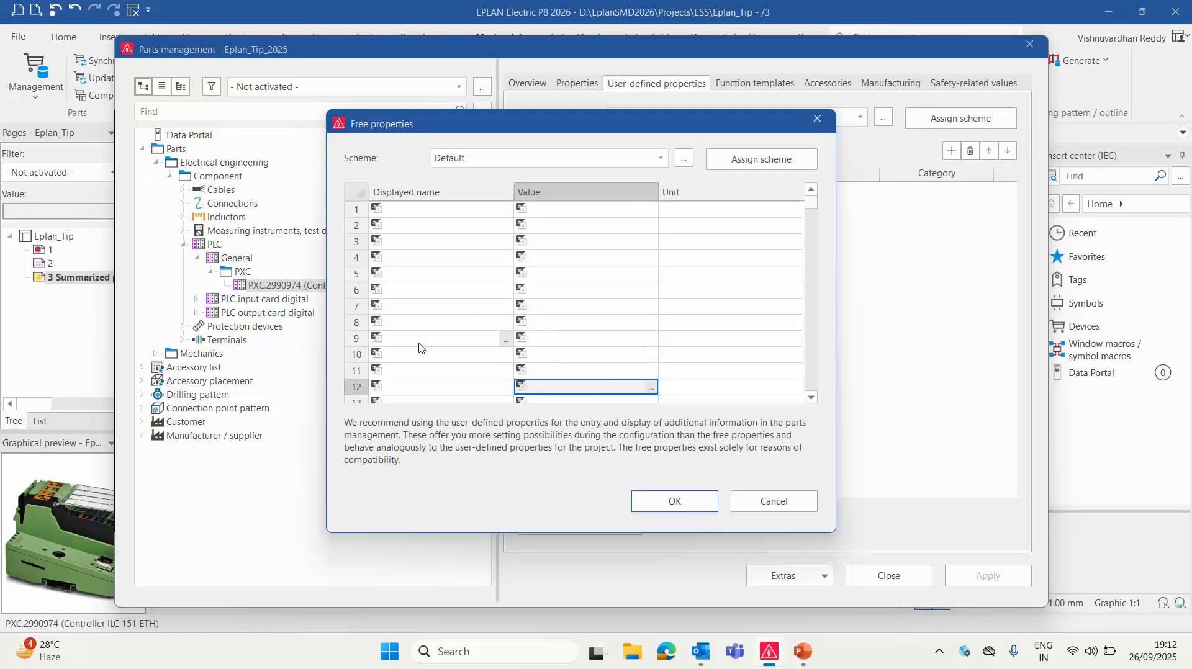
pyautogui.click(357, 356)
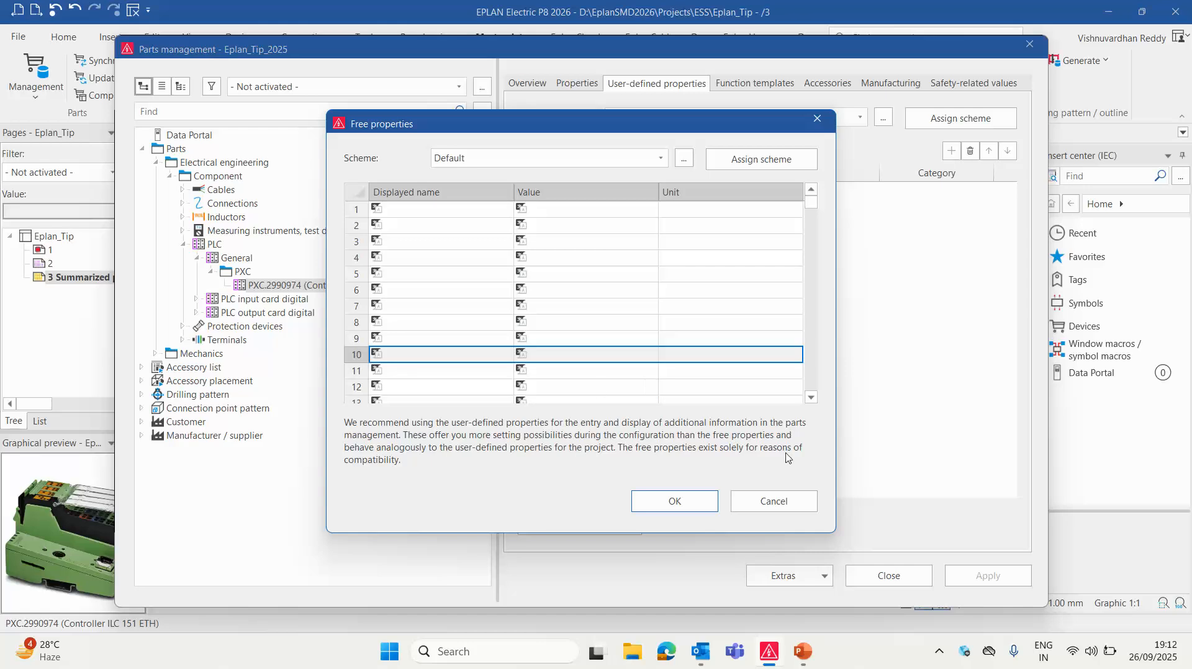
pyautogui.click(776, 501)
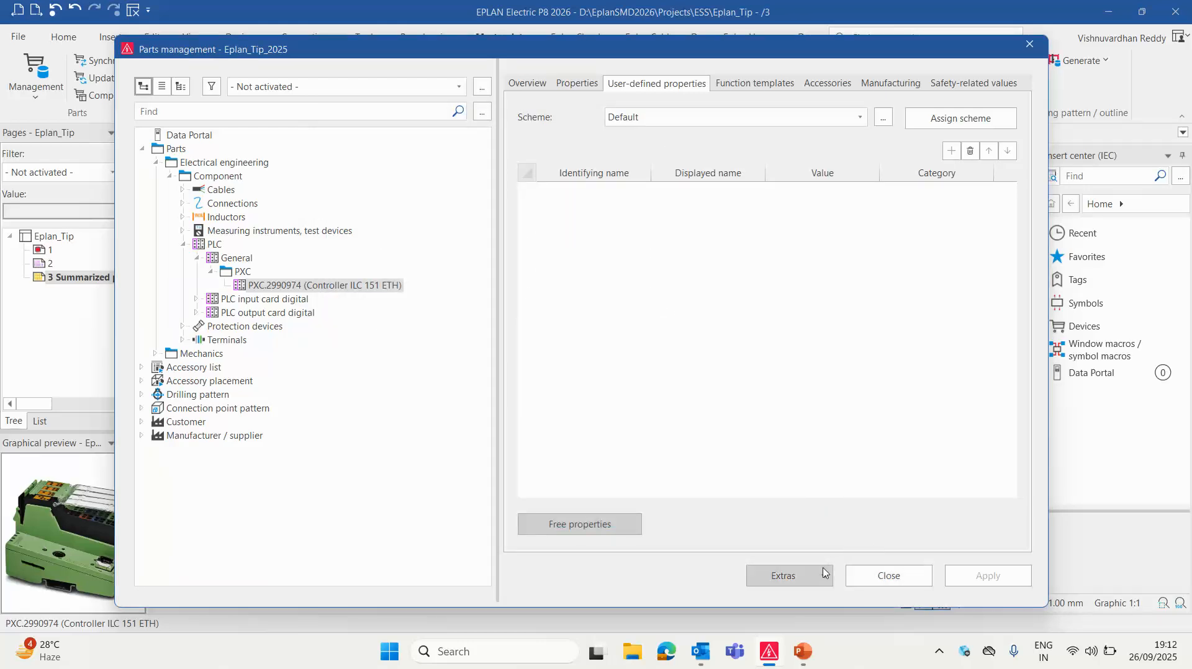
# Start external editing for the top-level Parts node in parts management
pyautogui.click(176, 149)
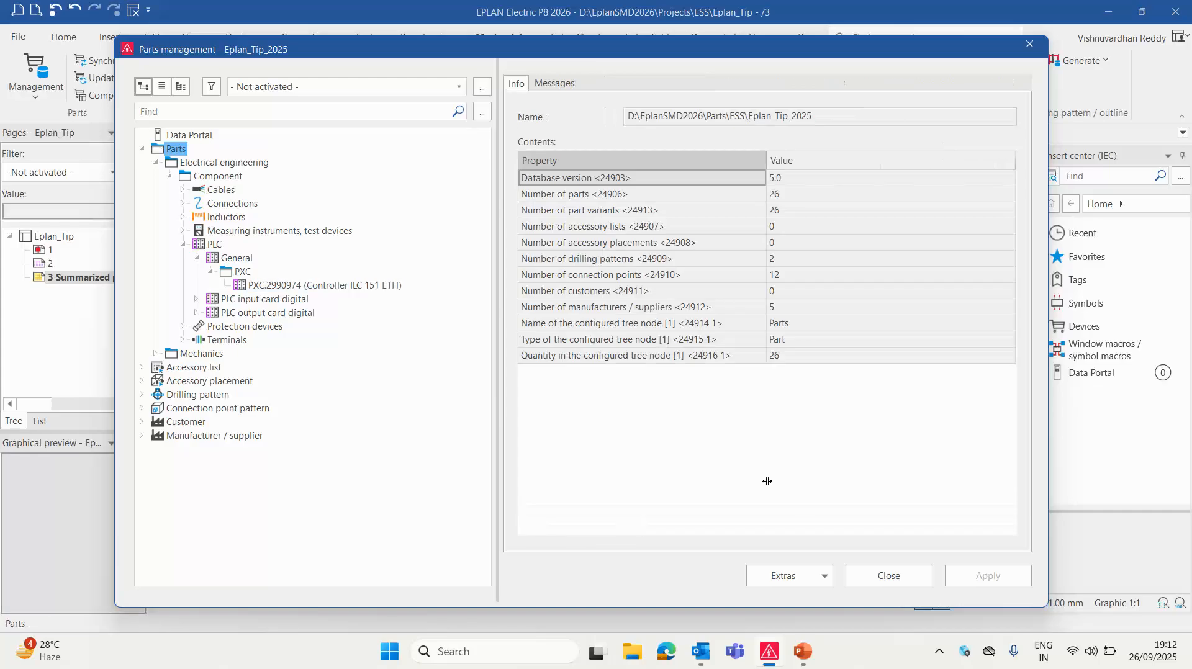
pyautogui.click(800, 575)
pyautogui.moveTo(866, 351)
pyautogui.click(978, 355)
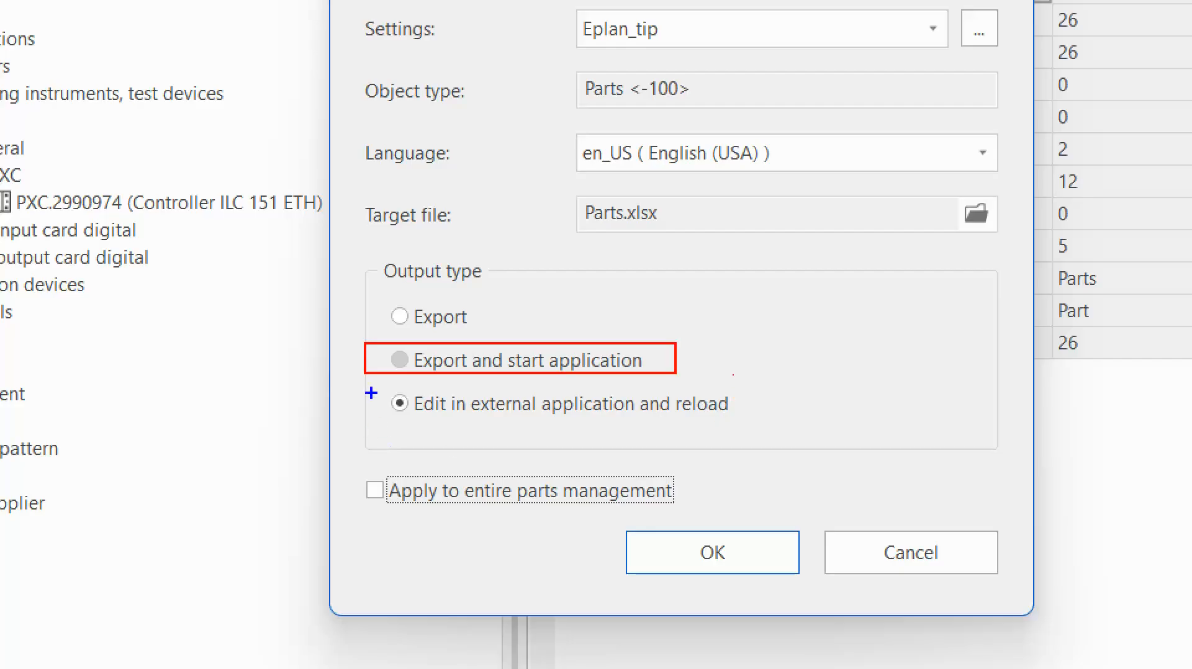
pyautogui.moveTo(384, 393)
pyautogui.mouseDown()
pyautogui.moveTo(739, 437)
pyautogui.moveTo(763, 417)
pyautogui.mouseUp()
pyautogui.moveTo(894, 310); pyautogui.dragTo(801, 403)
pyautogui.moveTo(832, 366)
pyautogui.mouseDown()
pyautogui.moveTo(786, 409)
pyautogui.moveTo(822, 433)
pyautogui.mouseUp()
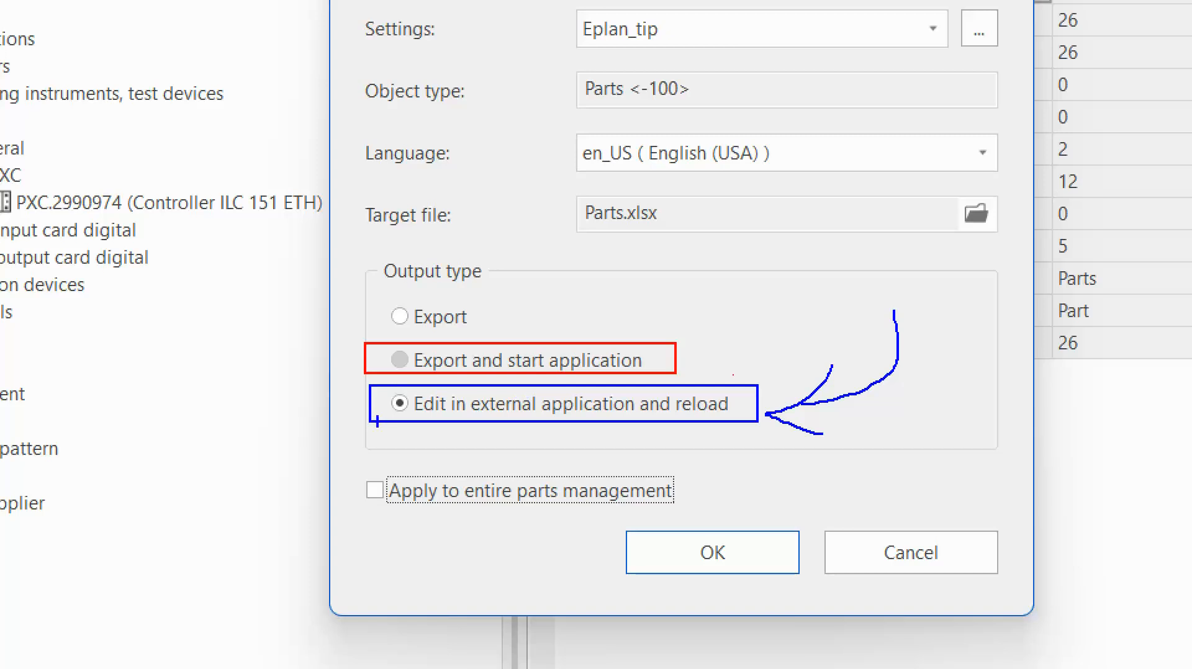
pyautogui.moveTo(342, 418); pyautogui.dragTo(392, 404)
pyautogui.press('Escape')
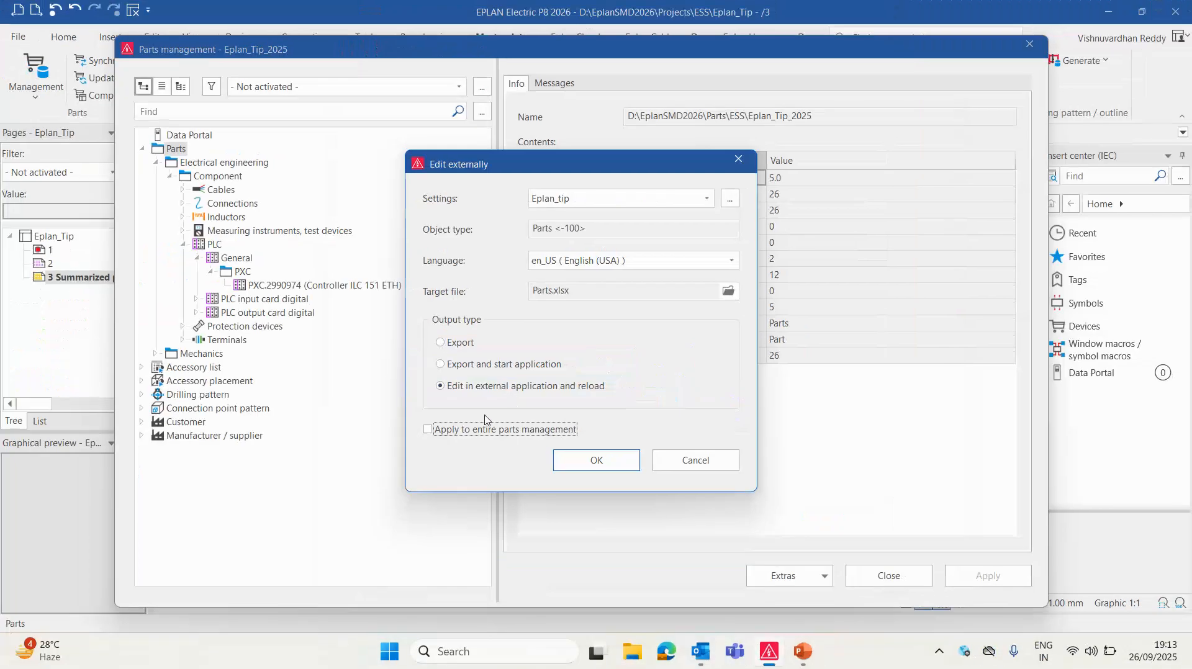
# Apply the external editing to the entire parts management and open the settings of the Eplan_tip scheme
pyautogui.click(467, 432)
pyautogui.click(731, 199)
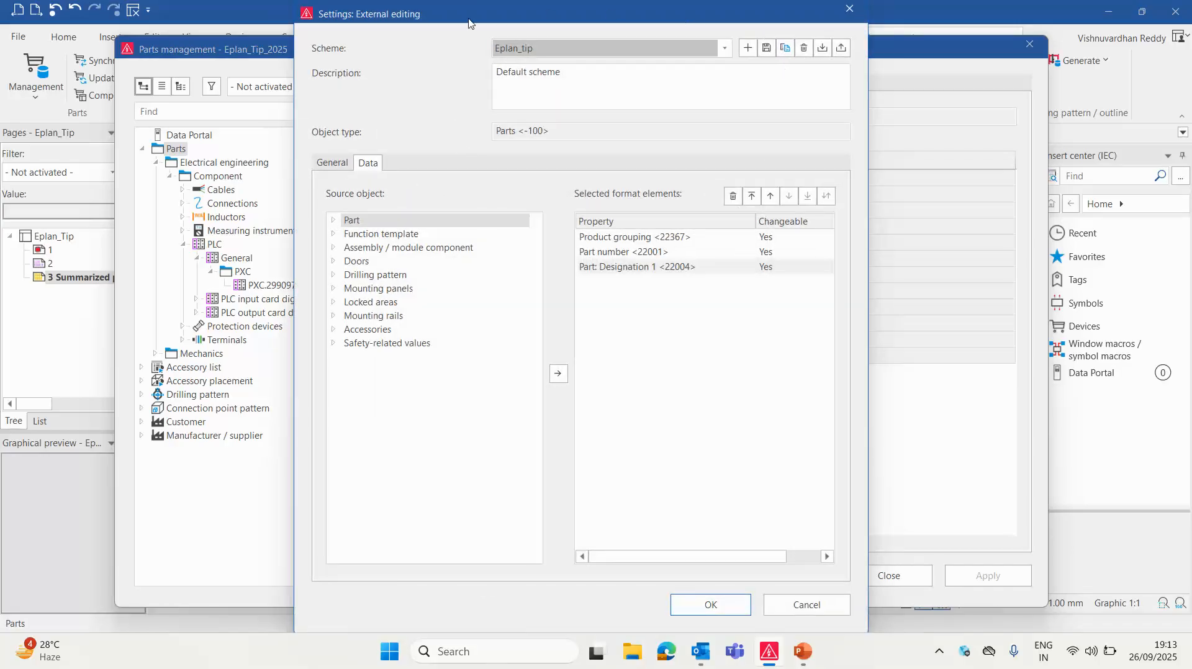
# Compare the format elements of the Default and Eplan_tip schemes, and review Eplan_tip's file type, target file and template
pyautogui.click(562, 54)
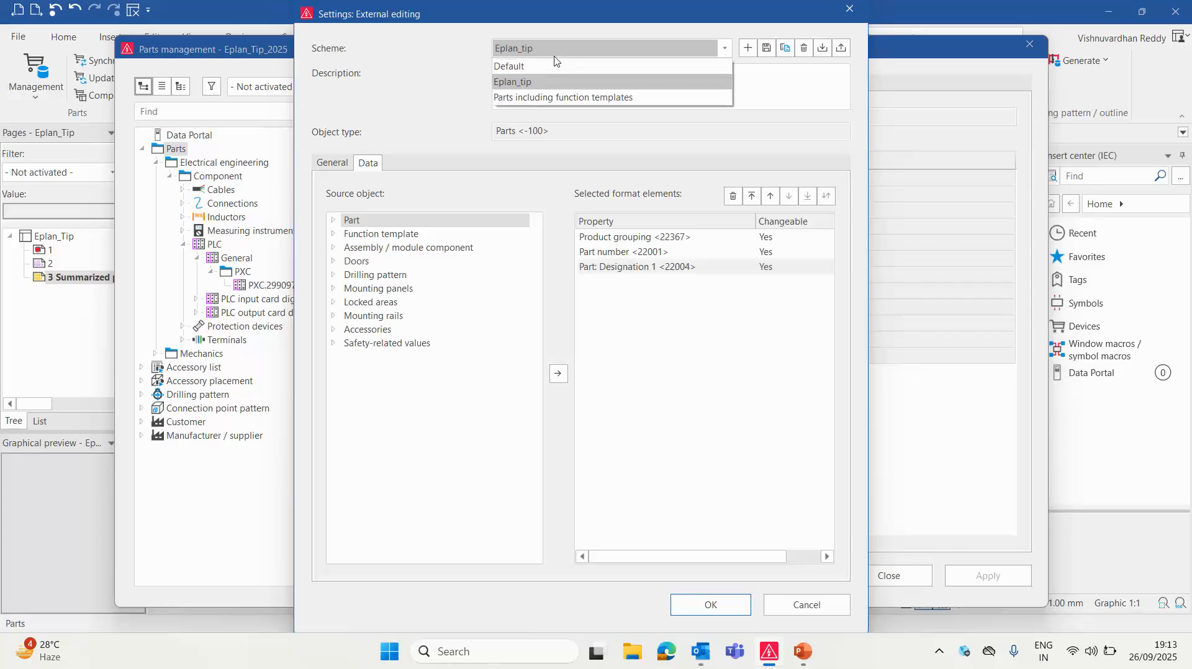
pyautogui.click(568, 64)
pyautogui.click(639, 53)
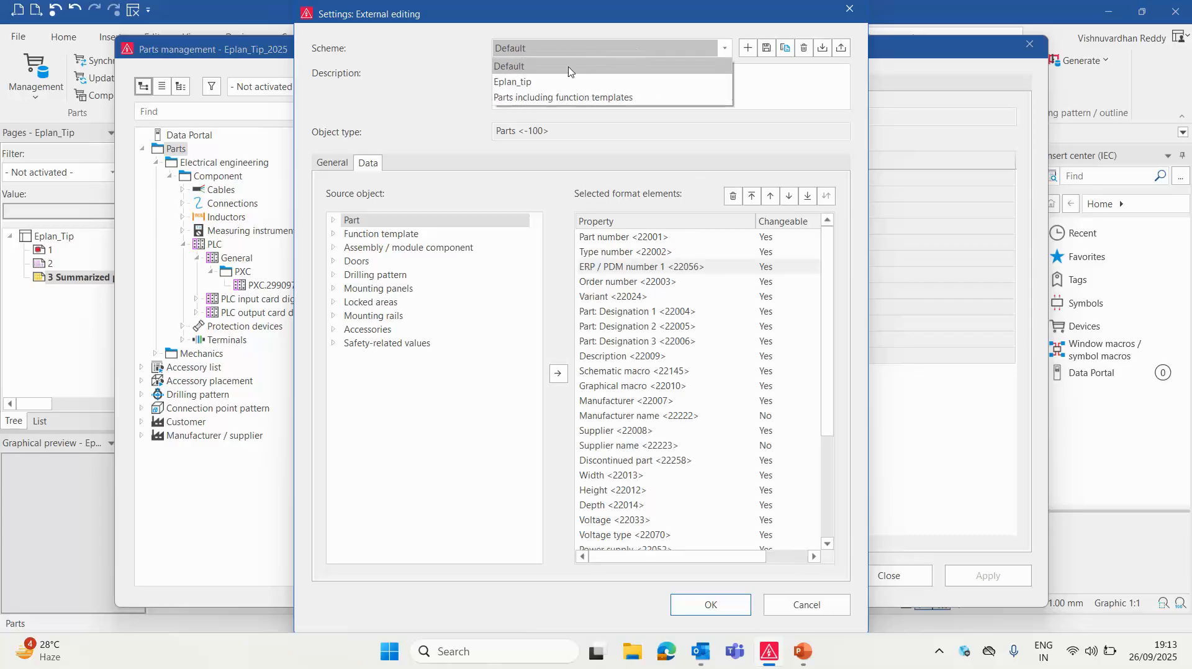
pyautogui.click(560, 78)
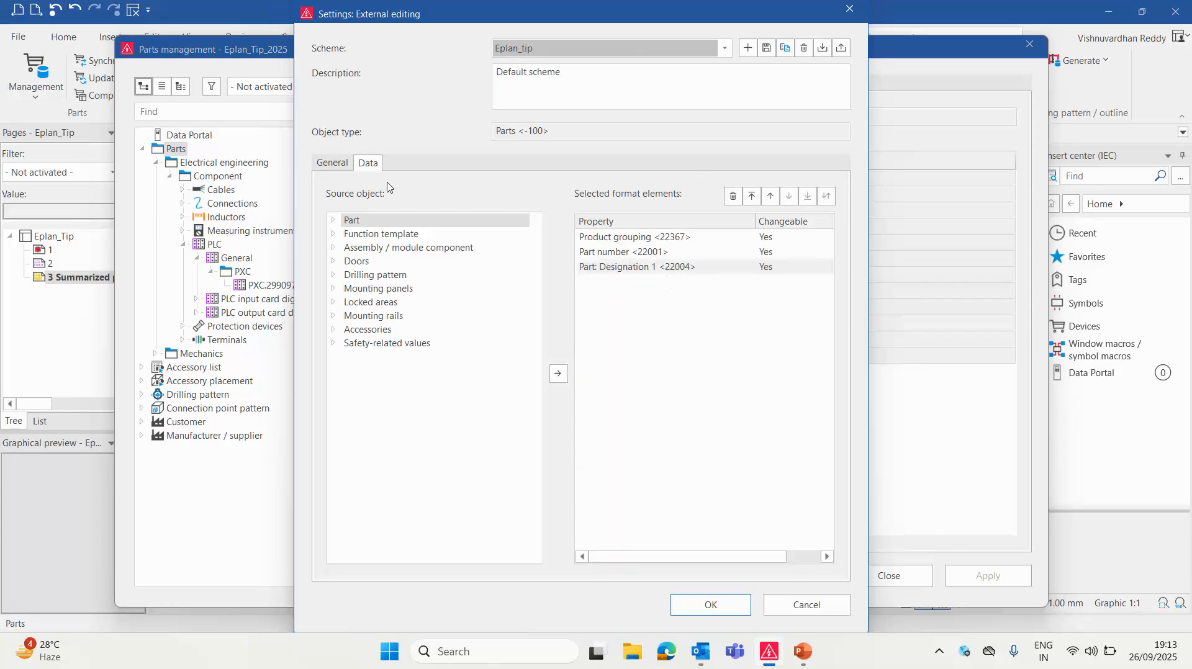
pyautogui.click(335, 164)
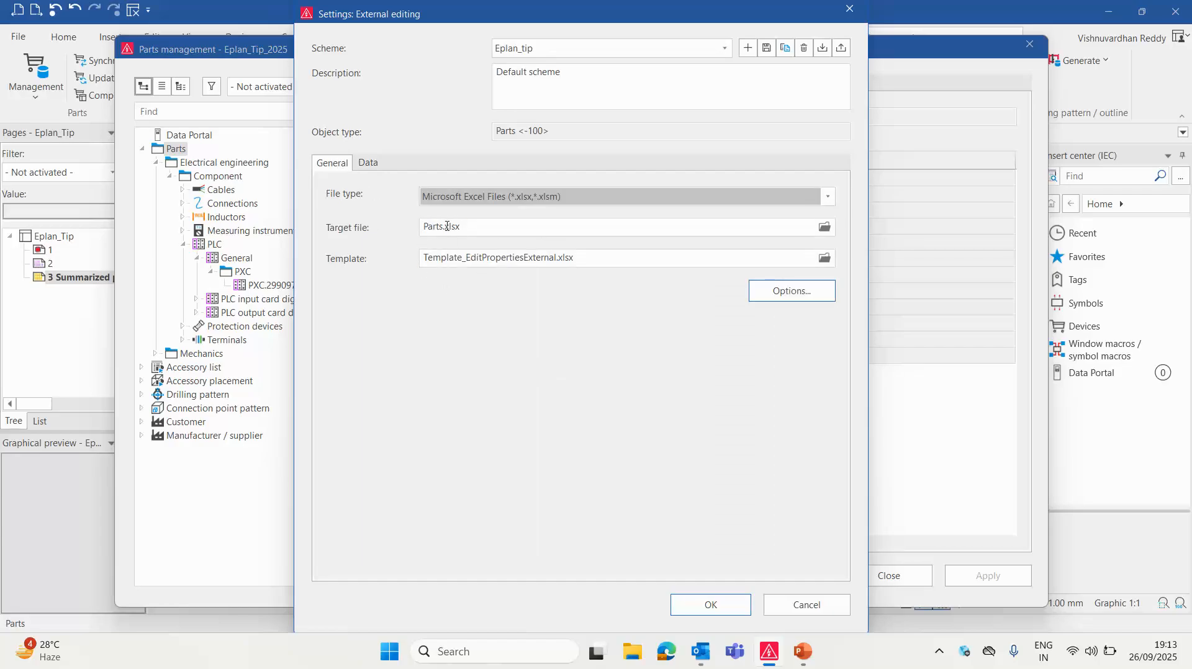
pyautogui.click(368, 163)
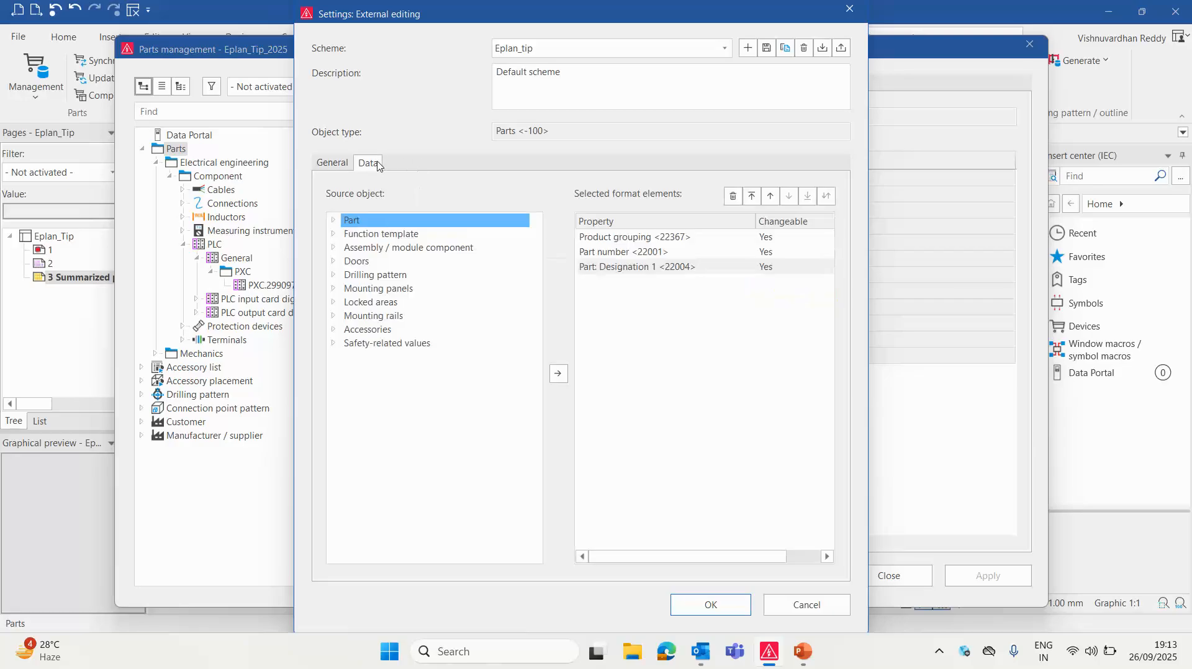
# Add the part property Free properties: Displayed name [10] to the Eplan_tip scheme's format elements
pyautogui.doubleClick(385, 218)
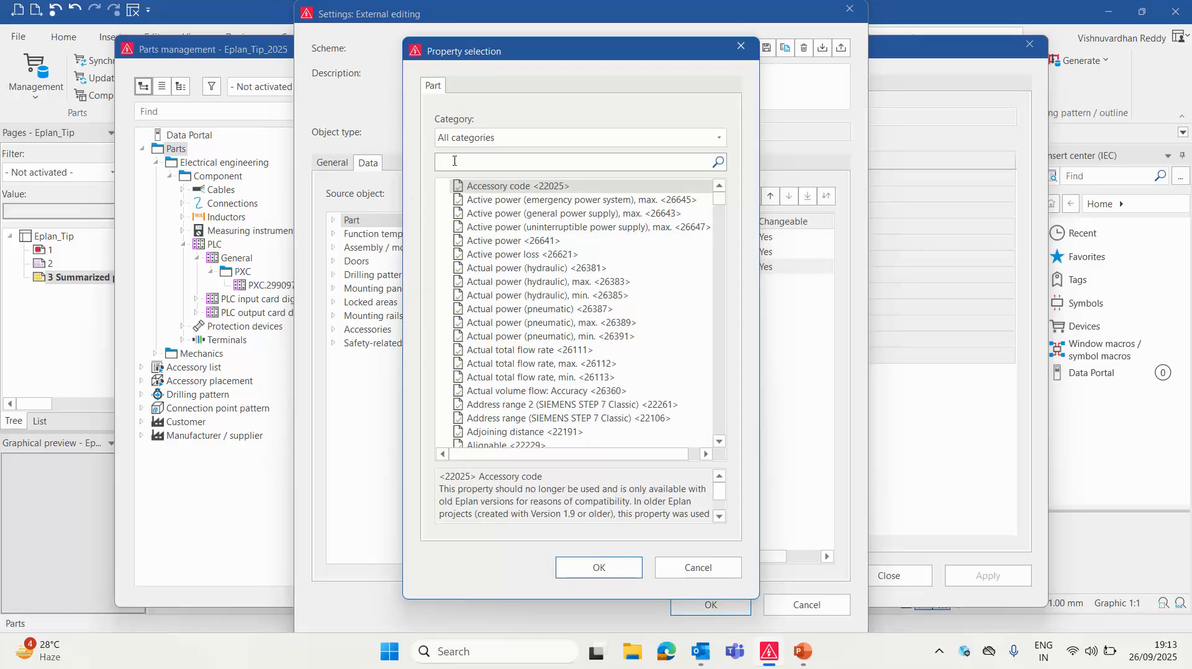
pyautogui.write('Free')
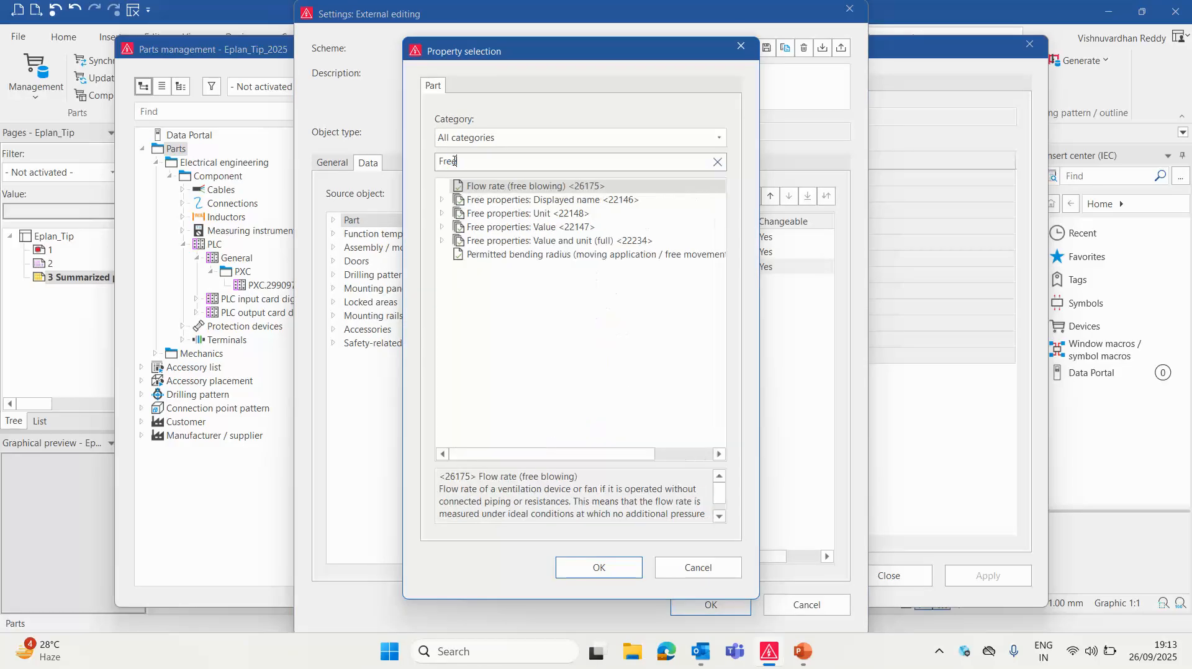
pyautogui.click(442, 199)
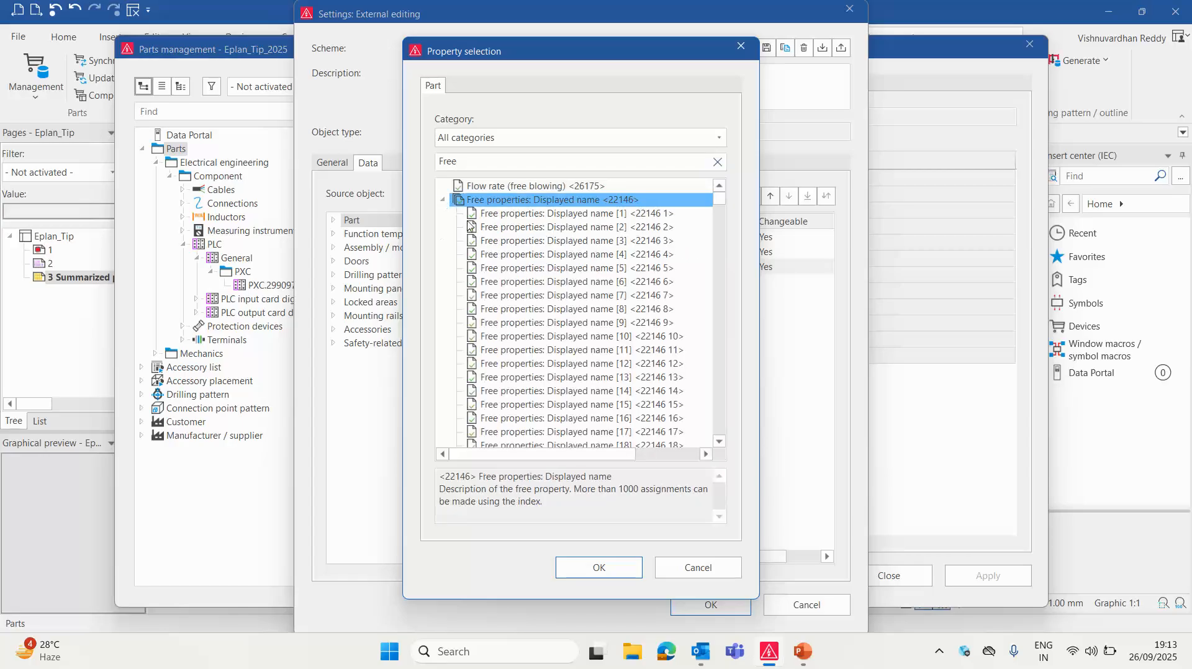
pyautogui.doubleClick(635, 339)
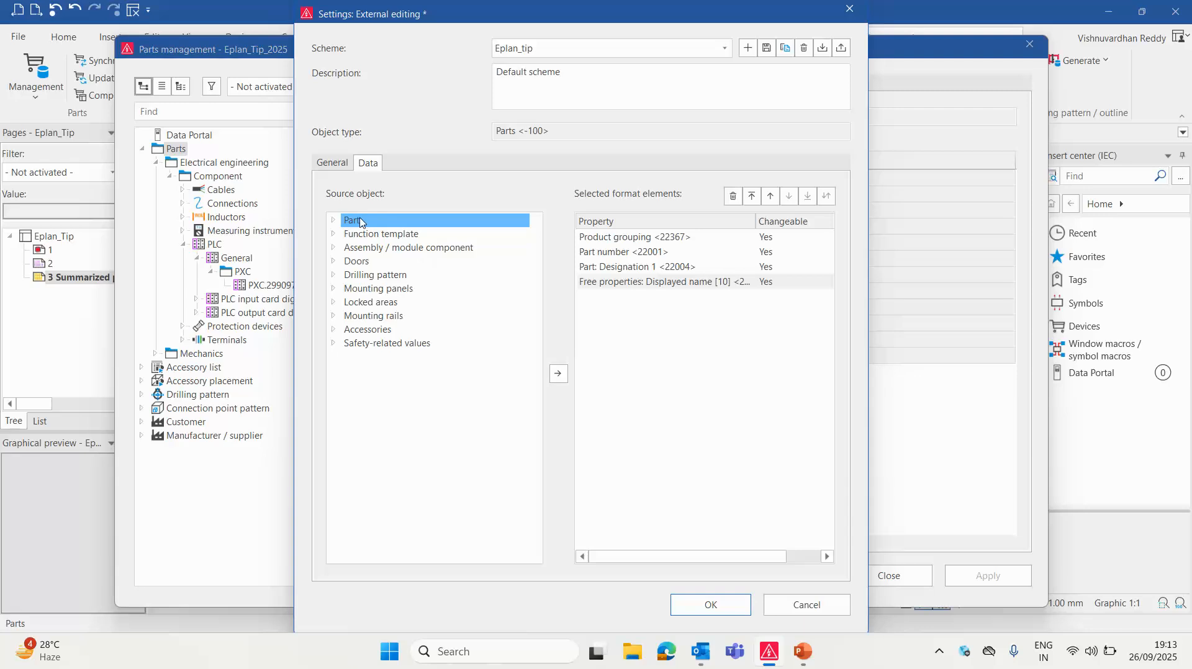
# Add the part property Free properties: Value [10] to the Eplan_tip scheme's format elements
pyautogui.doubleClick(360, 221)
pyautogui.write('Free')
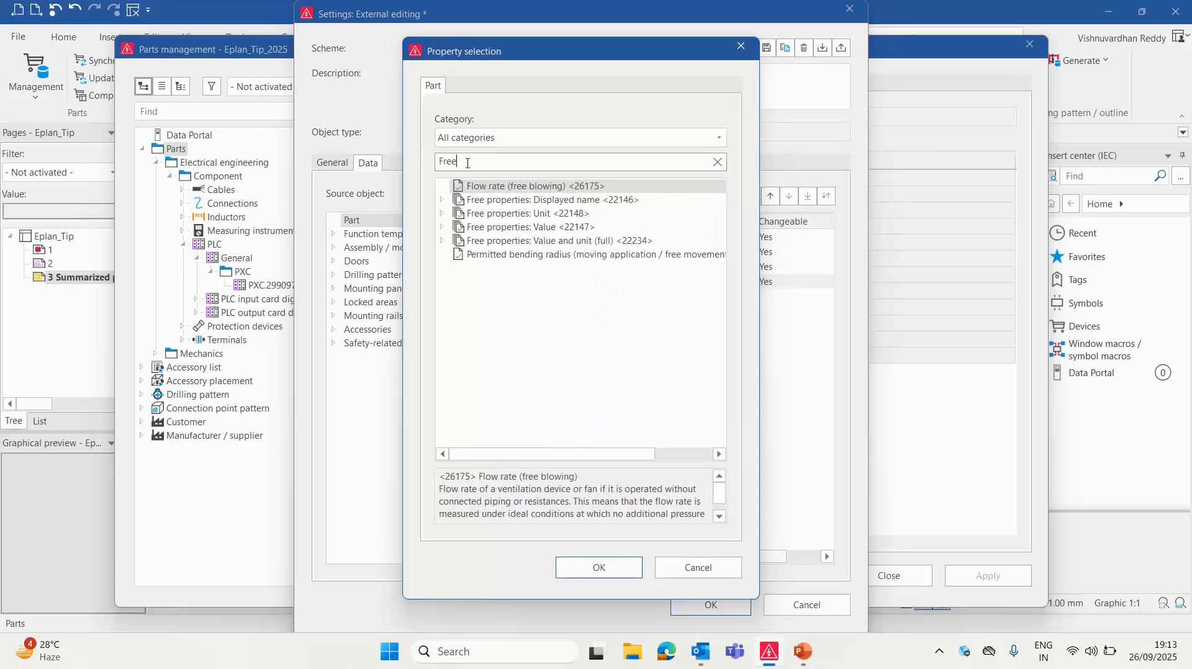
pyautogui.click(443, 228)
pyautogui.doubleClick(586, 365)
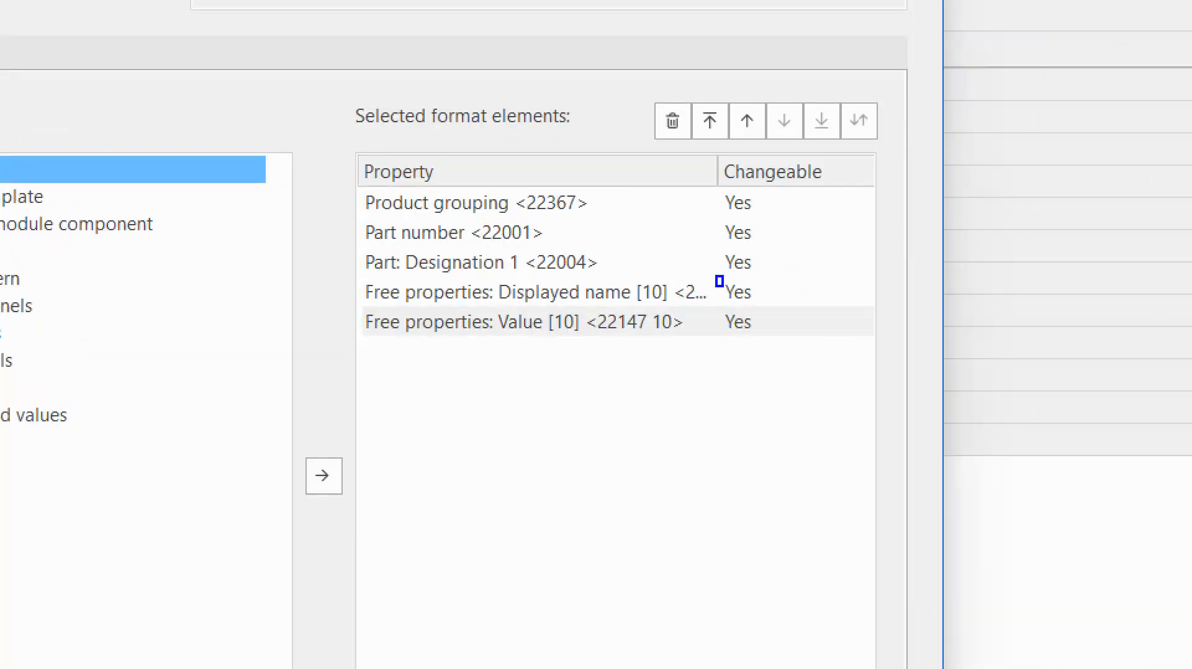
pyautogui.keyDown('ctrl'); pyautogui.moveTo(722, 287); pyautogui.dragTo(774, 344); pyautogui.keyUp('ctrl')
pyautogui.moveTo(651, 352)
pyautogui.mouseDown()
pyautogui.moveTo(758, 329)
pyautogui.moveTo(805, 300)
pyautogui.mouseUp()
pyautogui.press('Escape')
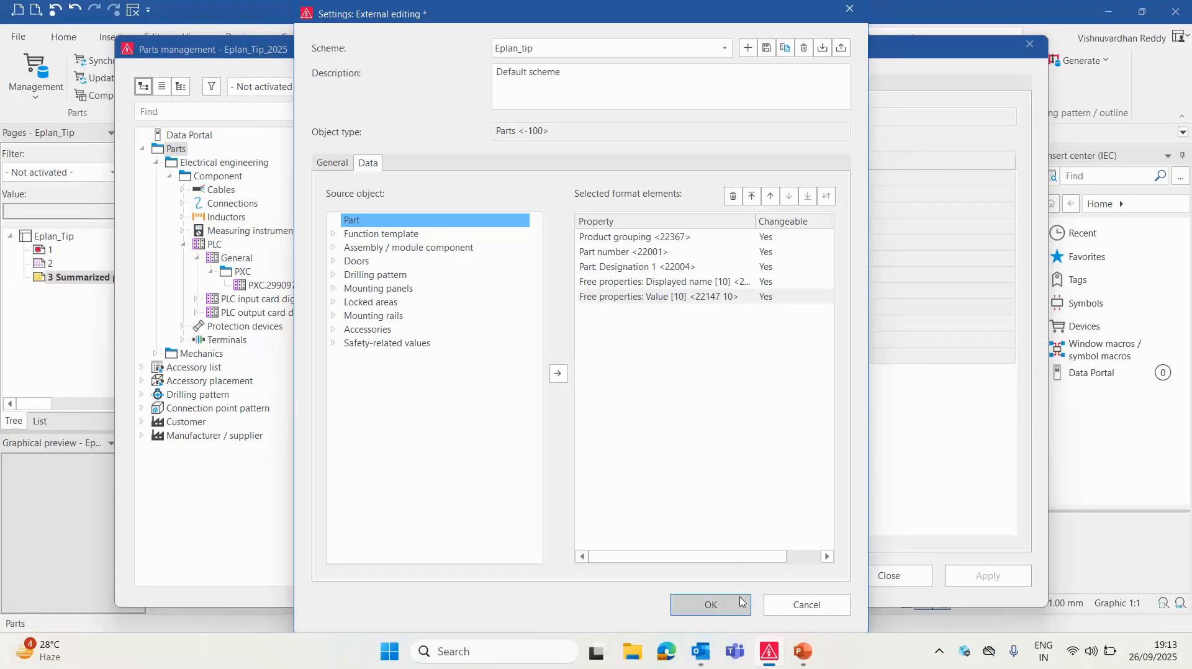
# Accept the scheme settings and export the parts to Excel for external editing and reload
pyautogui.click(712, 606)
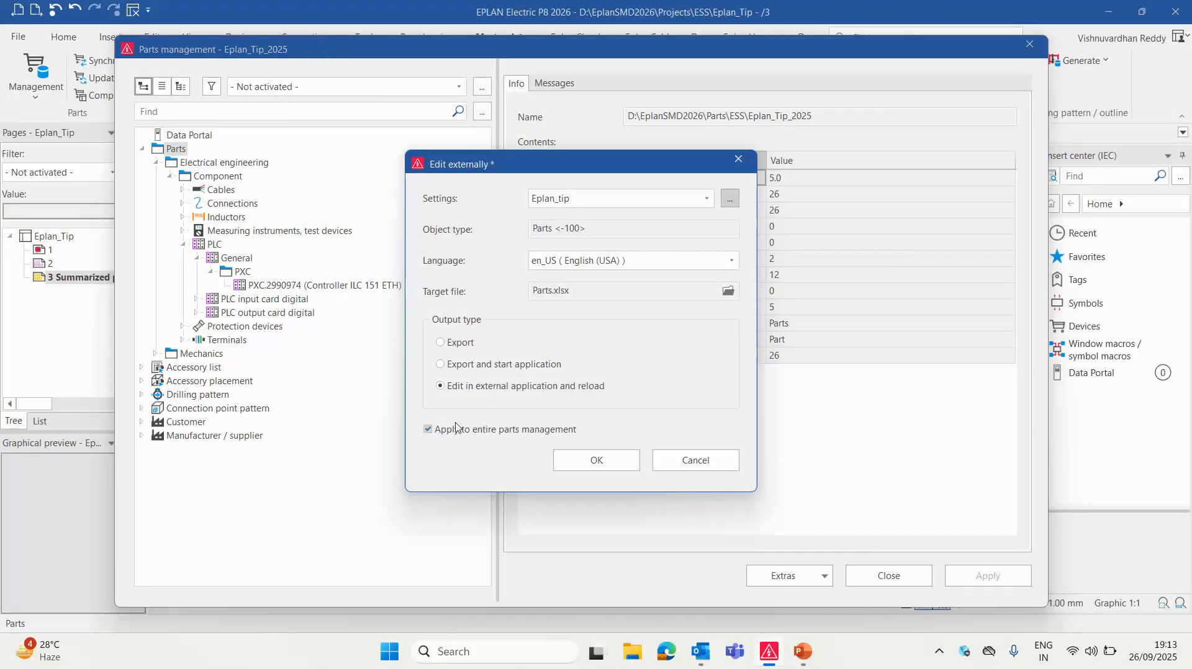
pyautogui.click(601, 461)
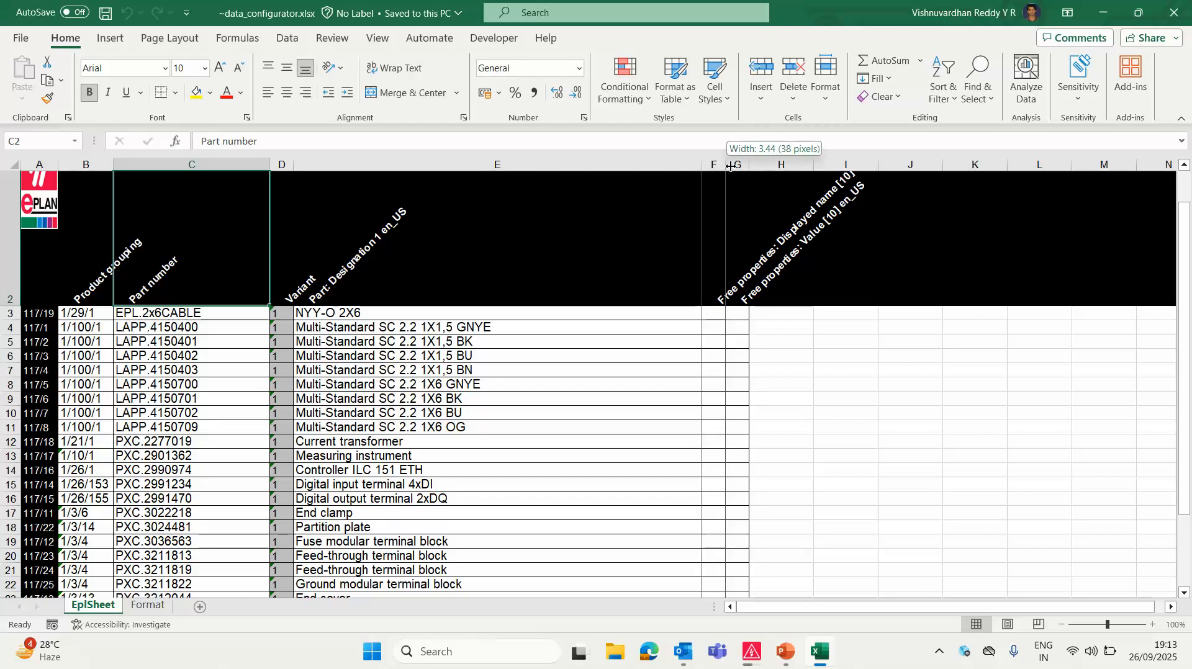
# Widen column F, Free properties: Displayed name [10], and enter "Lead Time" in cell F3
pyautogui.moveTo(726, 169); pyautogui.dragTo(814, 169)
pyautogui.click(737, 316)
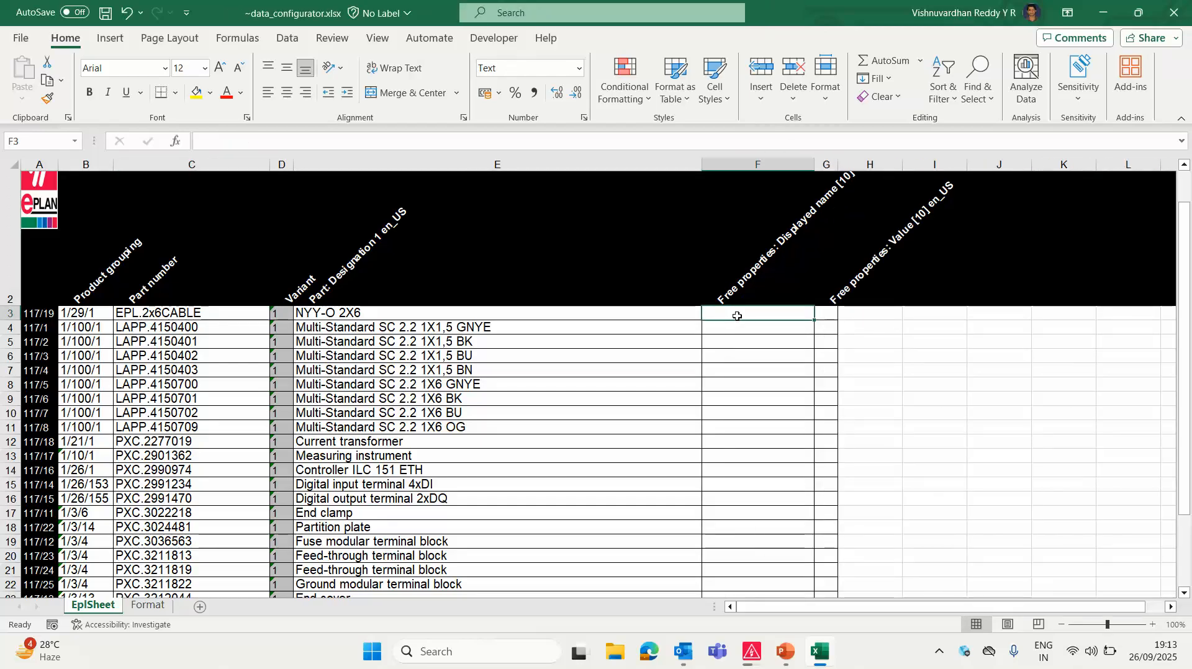
pyautogui.write('Lead Time')
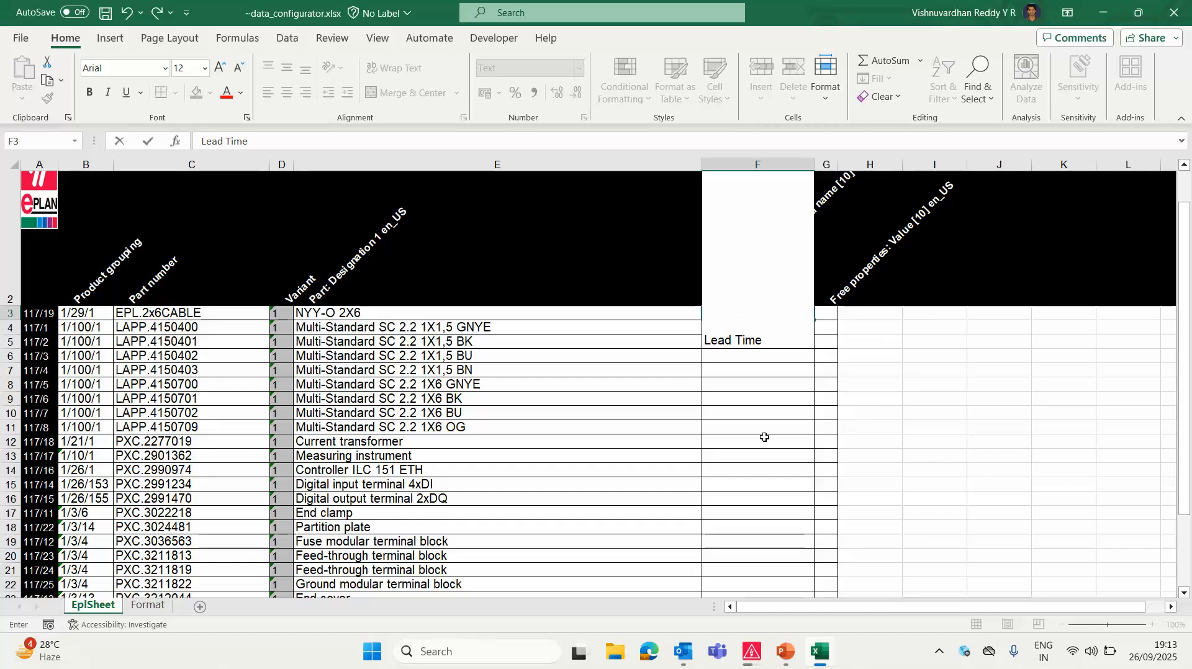
pyautogui.click(764, 437)
# Copy the Lead Time entry from F3 into cells F4 to F28 for all remaining parts
pyautogui.click(747, 313)
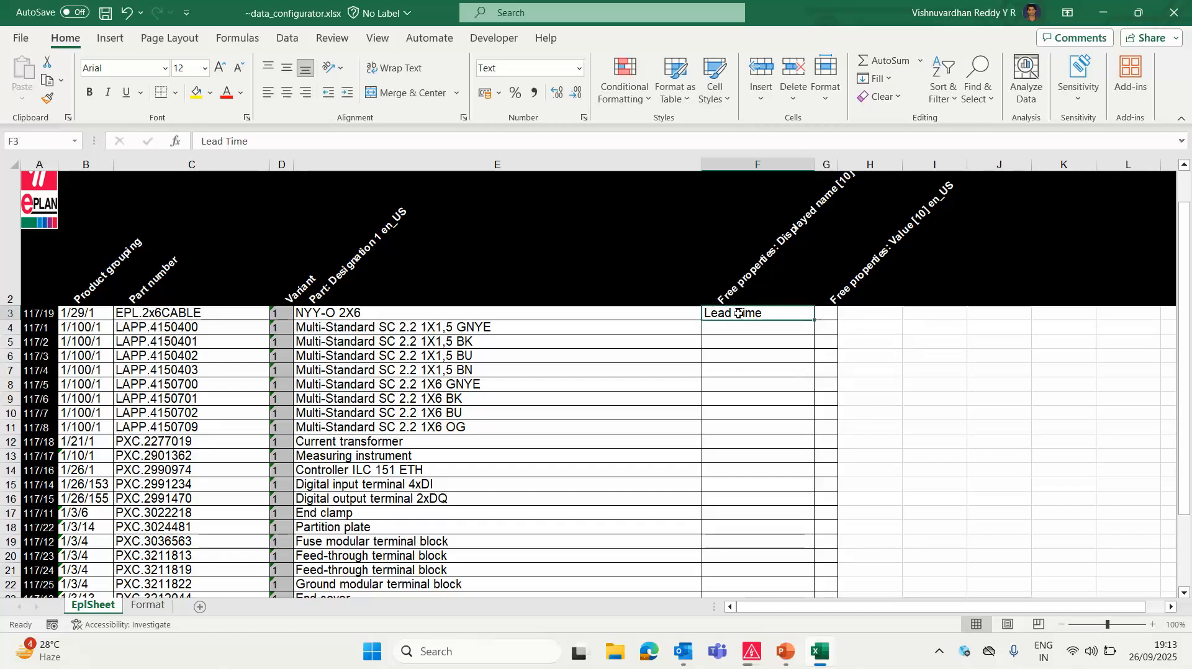
pyautogui.hotkey('ctrl', 'c')
pyautogui.click(750, 328)
pyautogui.scroll(-2, 745, 343)
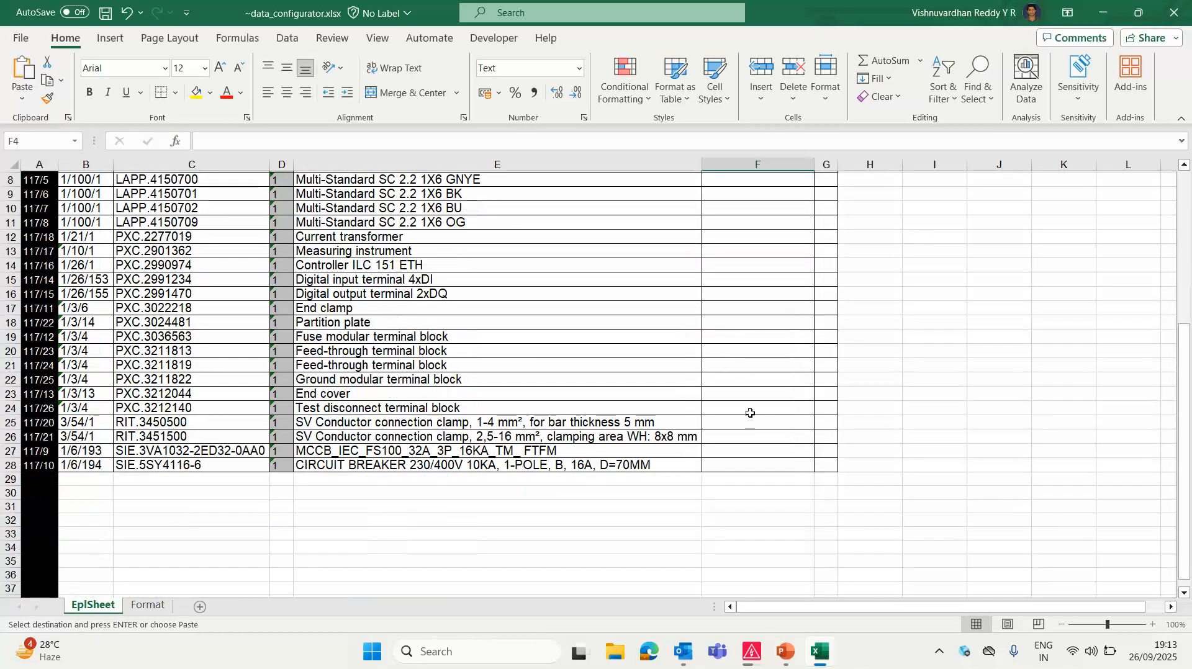
pyautogui.keyDown('shift'); pyautogui.click(733, 466); pyautogui.keyUp('shift')
pyautogui.hotkey('ctrl', 'v')
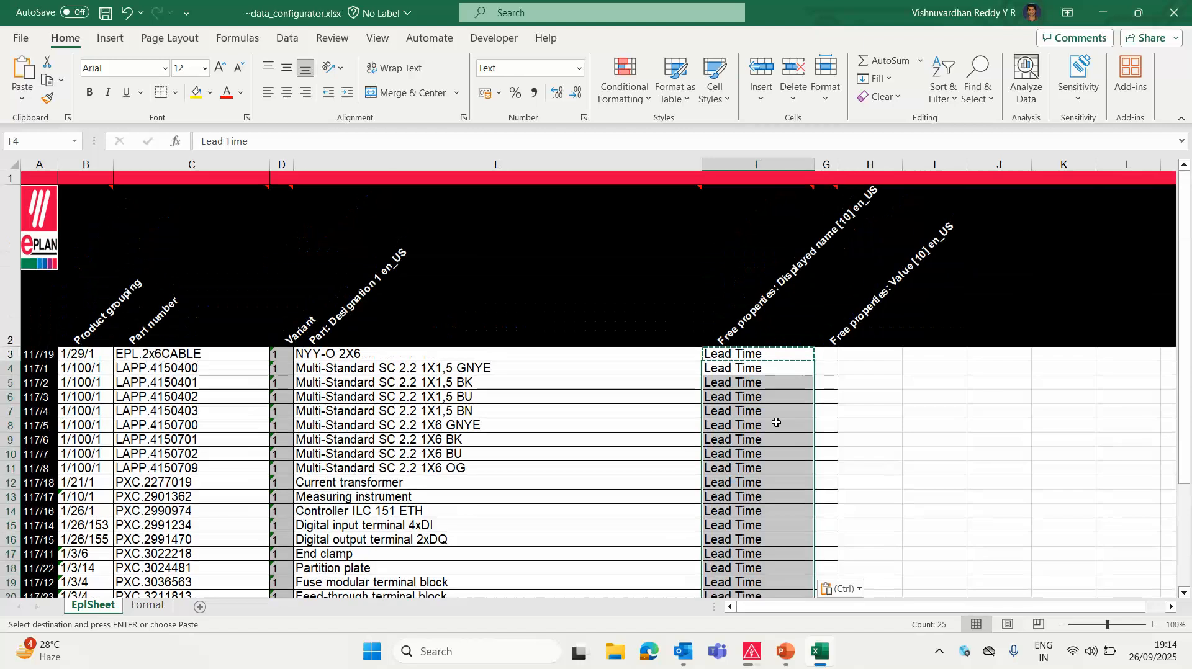
# Widen column G, Free properties: Value [10], and enter "1 Week" in cell G3
pyautogui.click(826, 353)
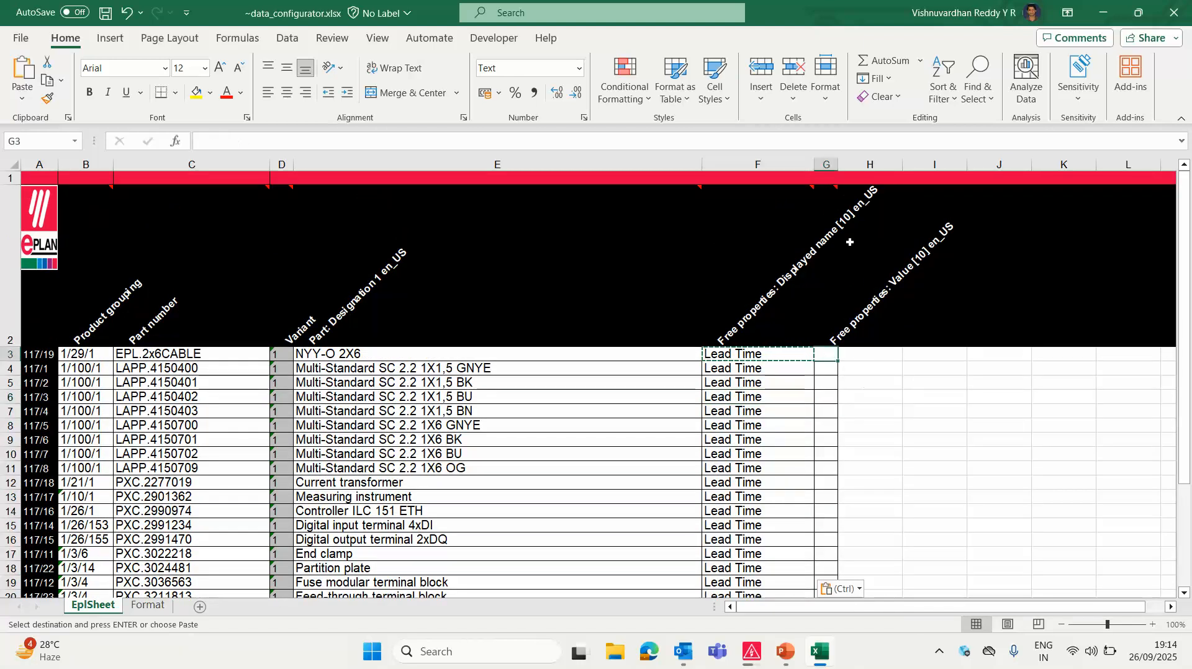
pyautogui.moveTo(836, 165); pyautogui.dragTo(908, 165)
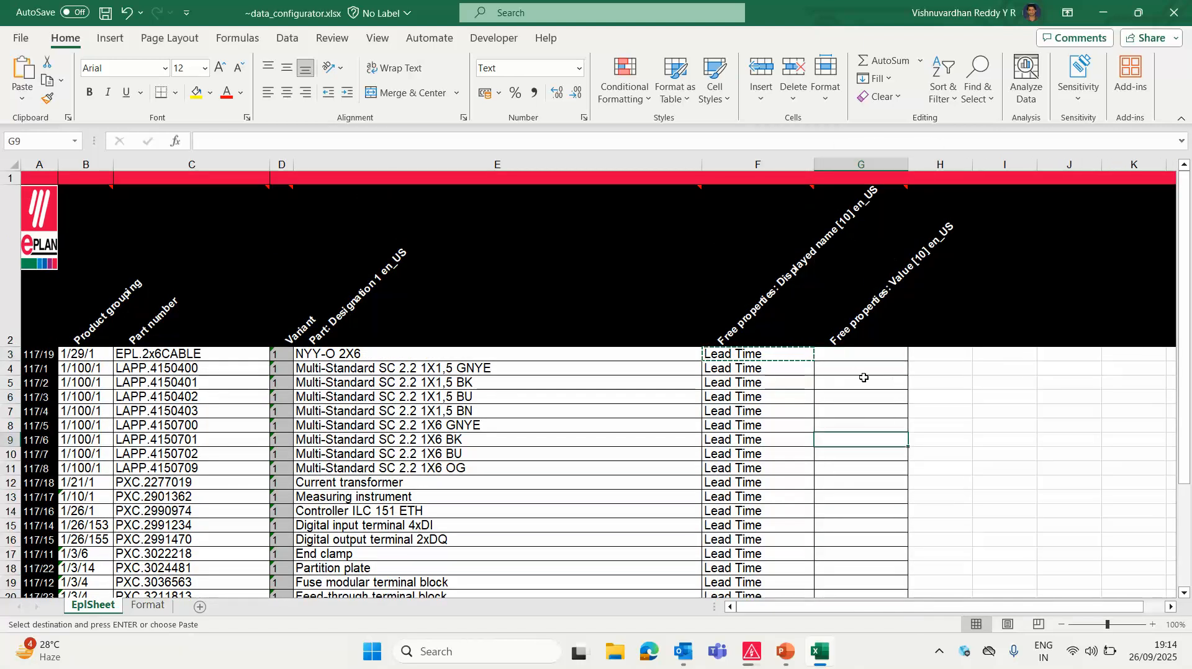
pyautogui.click(852, 344)
pyautogui.click(857, 355)
pyautogui.write('1')
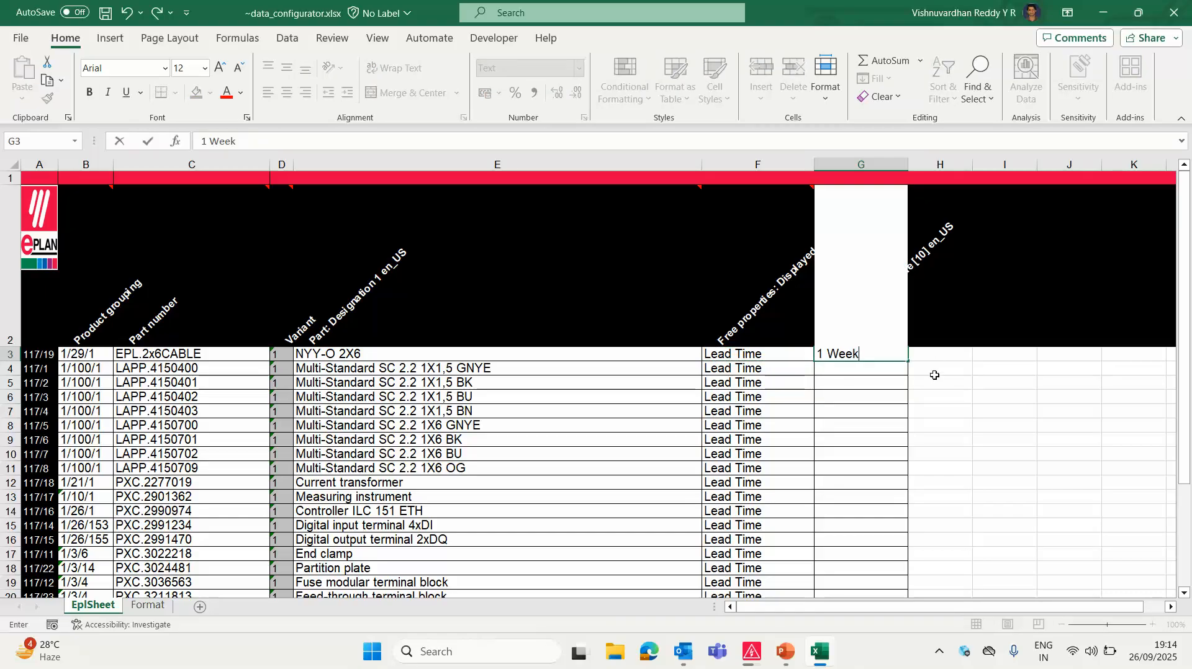
pyautogui.write(' Week')
pyautogui.hotkey('ctrl', 'Return')
# Copy the 1 Week entry from G3 into cells G4 to G11 for the LAPP cable parts
pyautogui.hotkey('ctrl', 'c')
pyautogui.moveTo(844, 370); pyautogui.dragTo(840, 469)
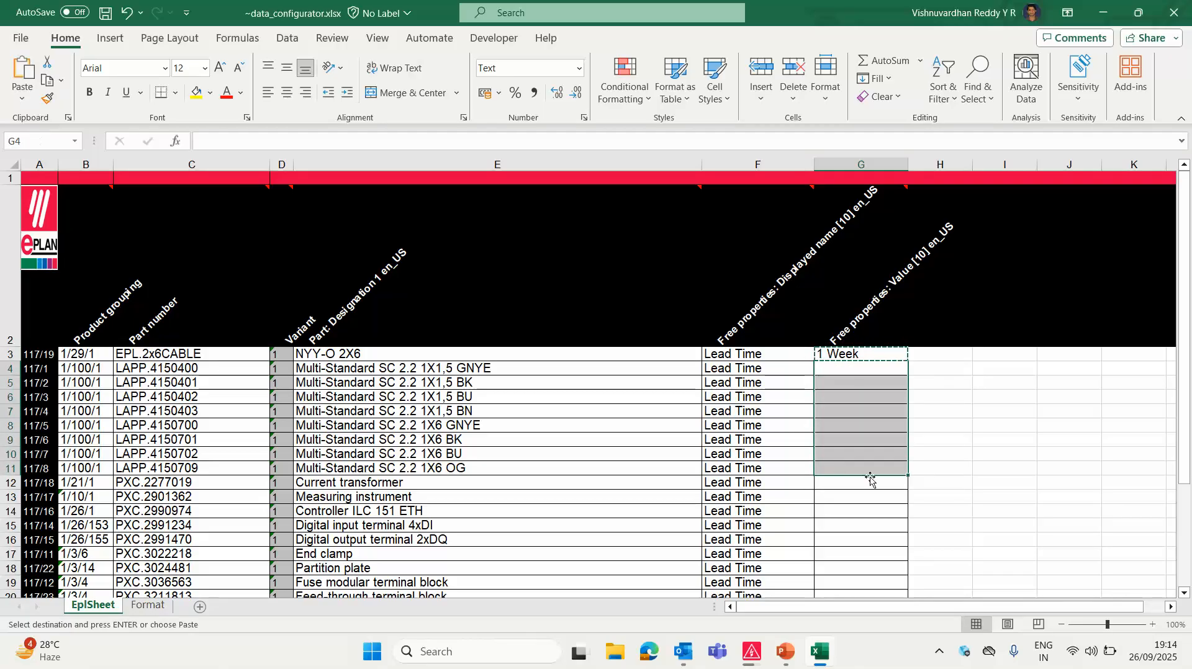
pyautogui.hotkey('ctrl', 'v')
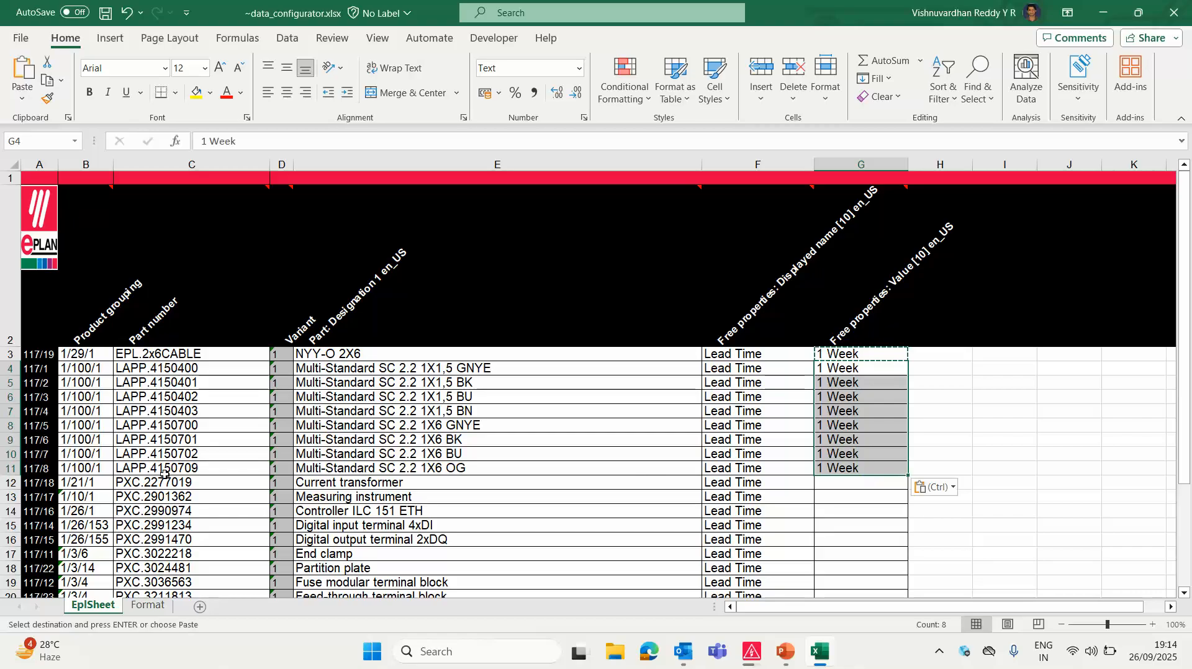
# Enter "4 Weeks" in G12 for the current transformer and copy it into G13 for the measuring instrument
pyautogui.click(13, 482)
pyautogui.click(838, 480)
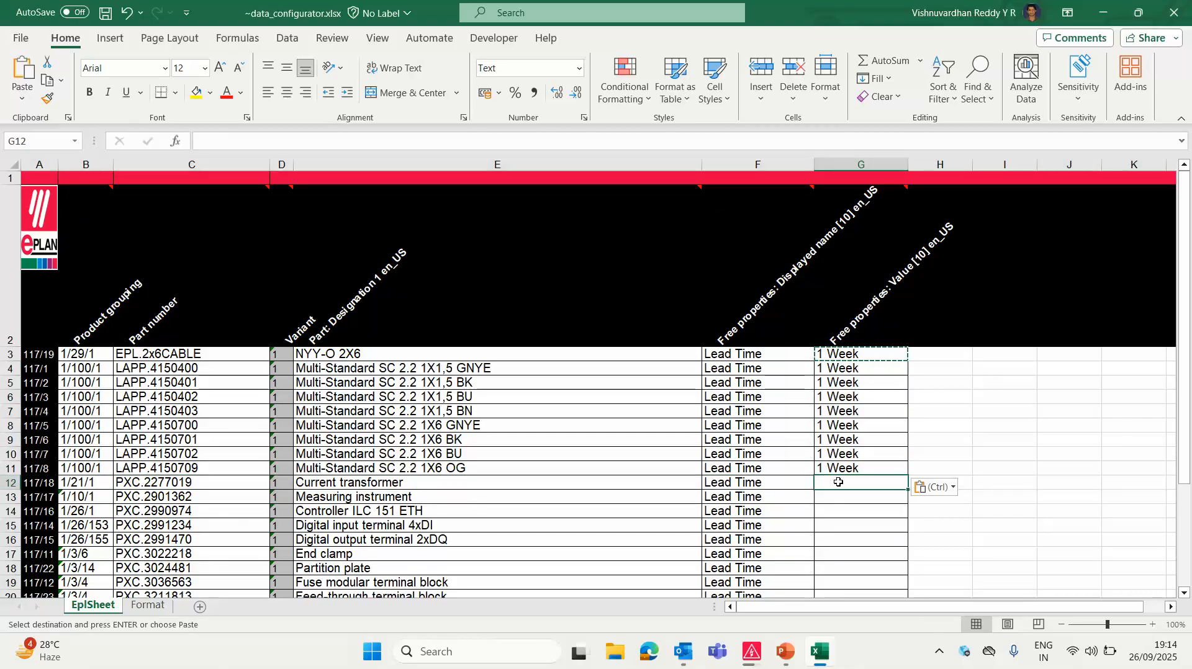
pyautogui.write('4 Weeks')
pyautogui.press('Return')
pyautogui.click(848, 482)
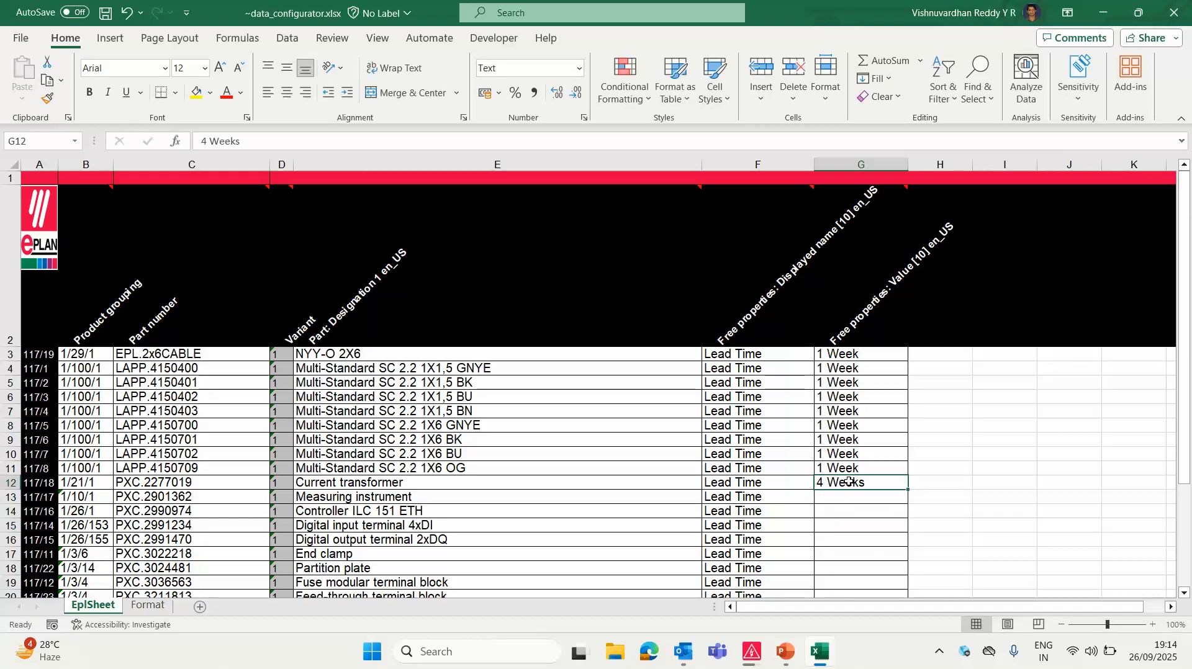
pyautogui.hotkey('ctrl', 'c')
pyautogui.click(847, 499)
pyautogui.hotkey('ctrl', 'v')
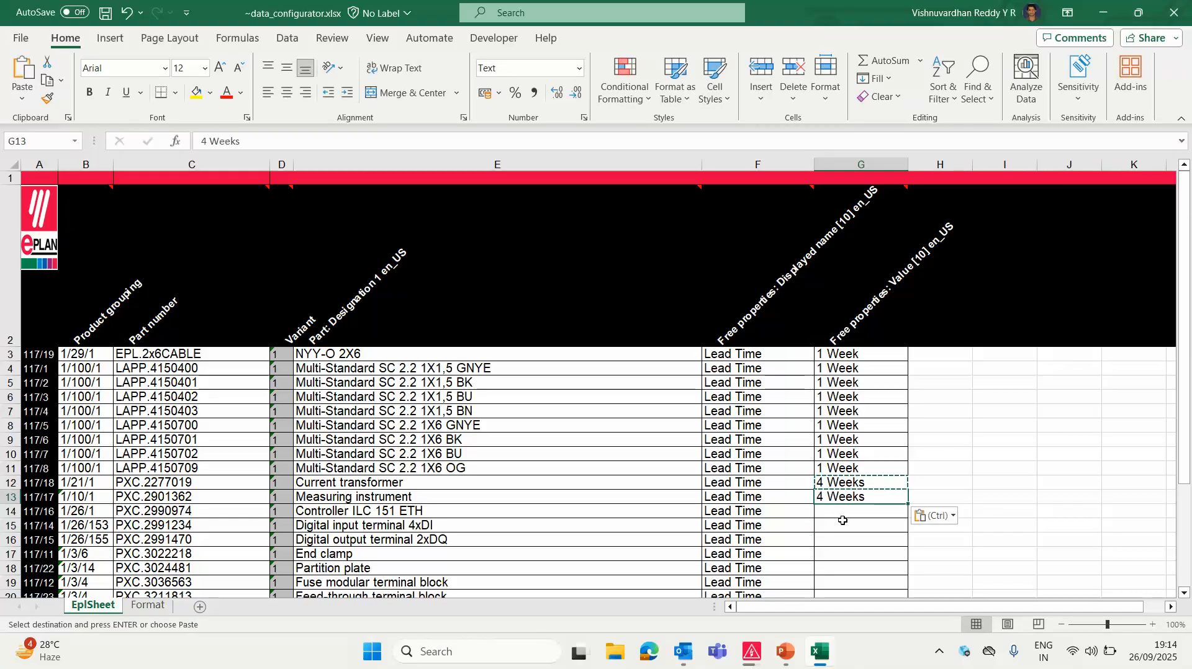
pyautogui.hotkey('ctrl', 'z')
# Enter "8 Weeks" in G14 for the controller and copy it into G15 and G16 for the digital terminals
pyautogui.click(836, 510)
pyautogui.write('8 Weeks')
pyautogui.press('Return')
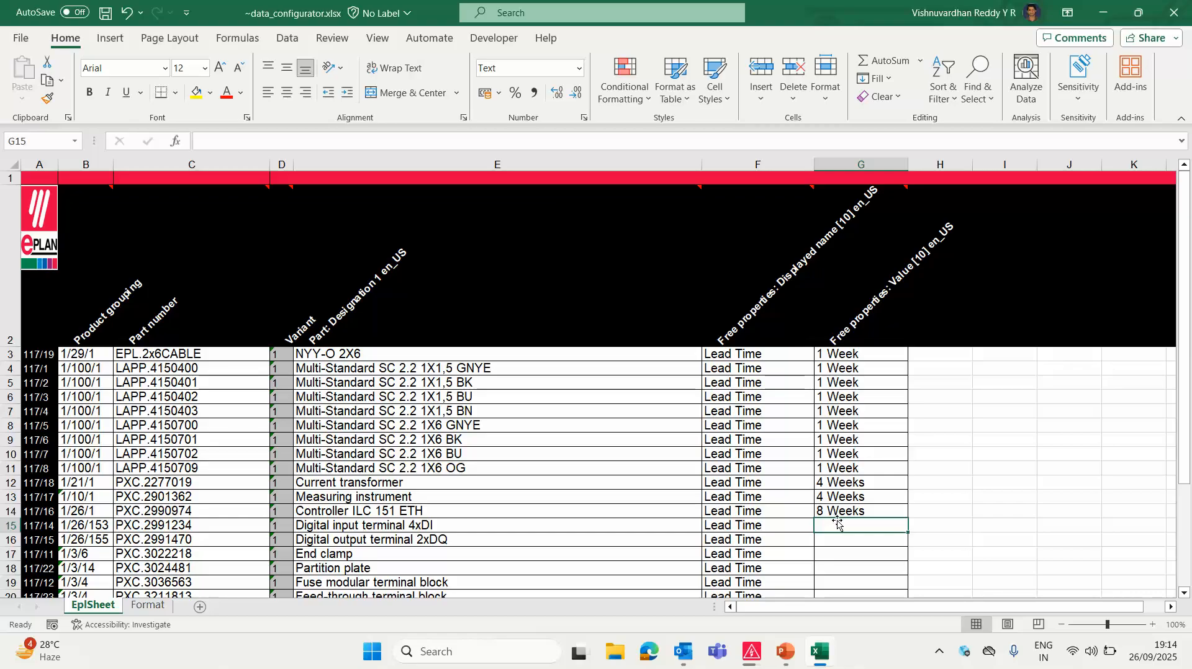
pyautogui.click(838, 511)
pyautogui.hotkey('ctrl', 'c')
pyautogui.moveTo(844, 525); pyautogui.dragTo(845, 534)
pyautogui.hotkey('ctrl', 'v')
# Enter "3 Weeks" in cell G17 as the lead time value of the end clamp
pyautogui.scroll(-2, 845, 534)
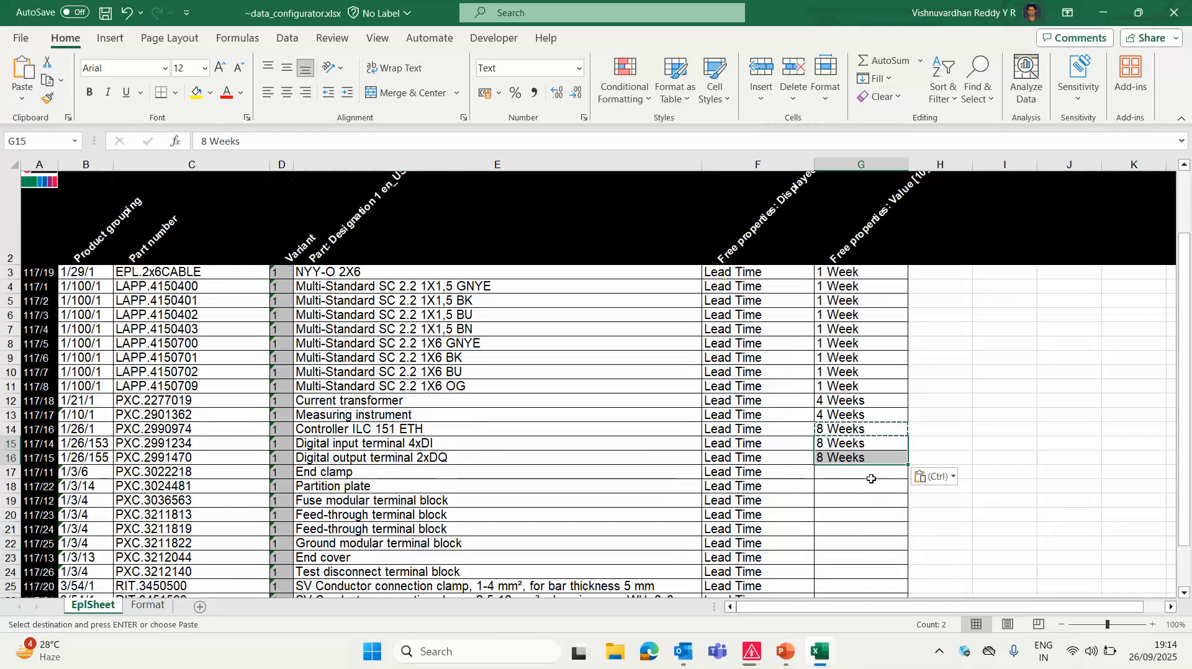
pyautogui.click(840, 474)
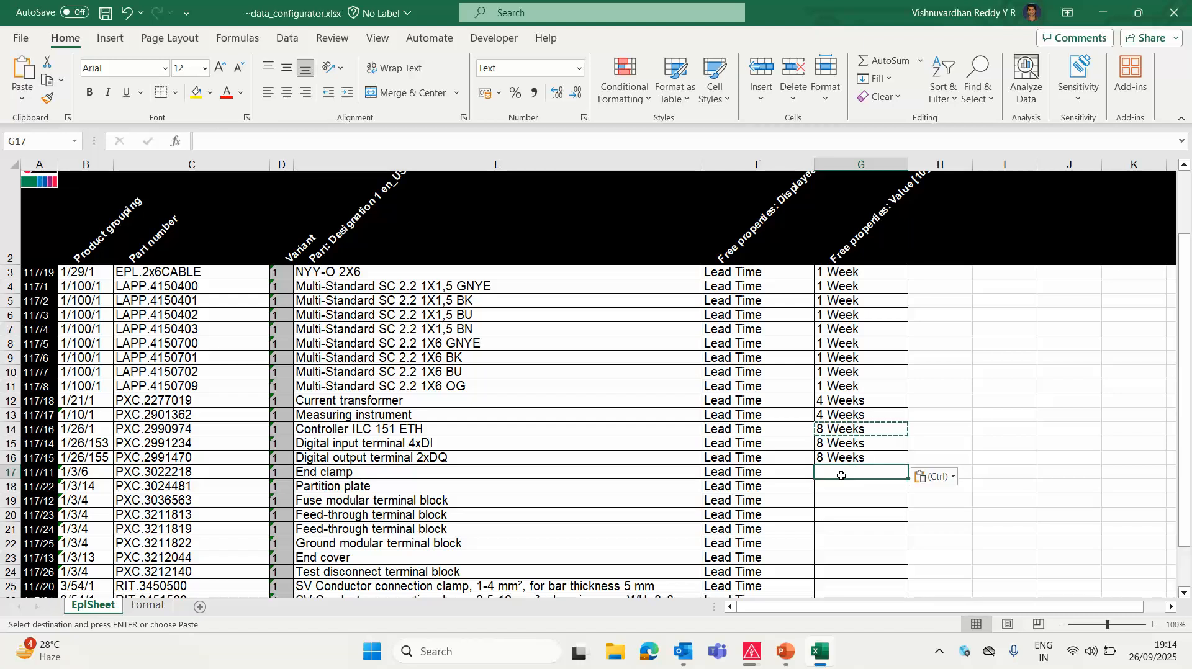
pyautogui.write('3 ')
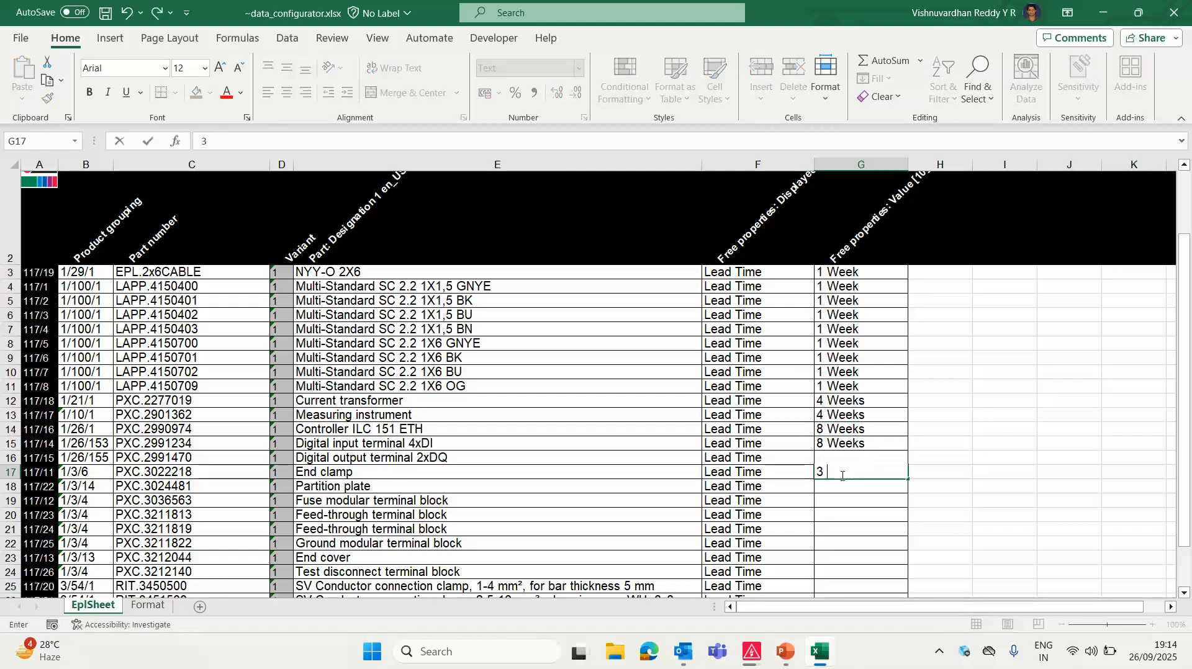
pyautogui.write('Weeks')
pyautogui.press('Return')
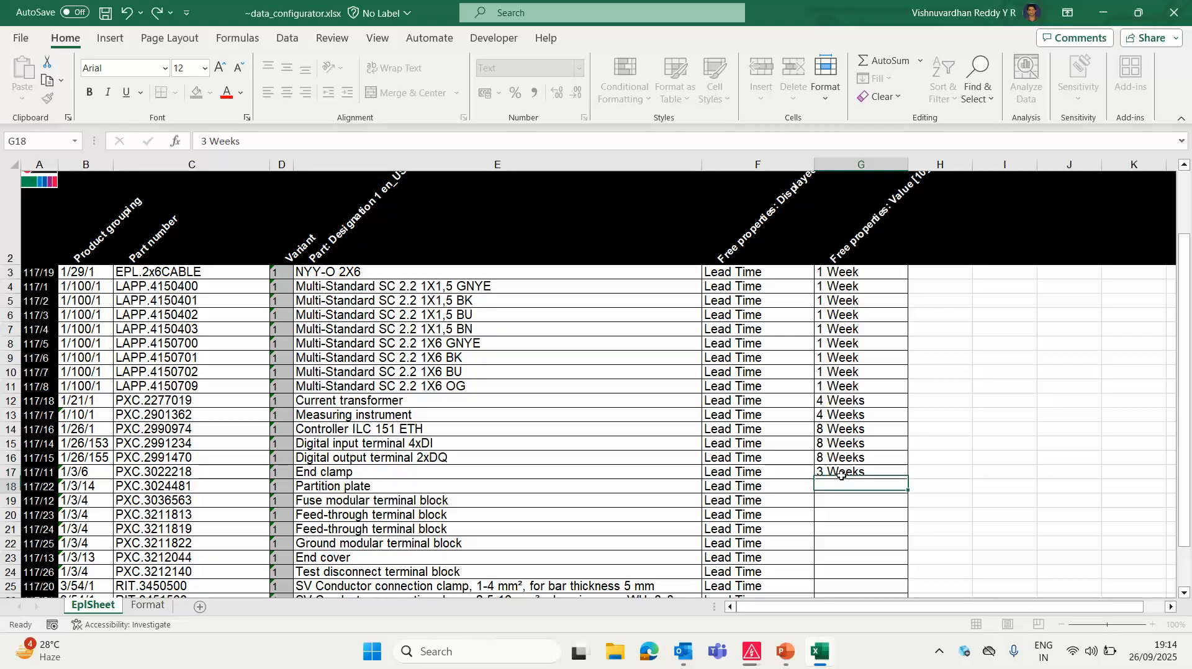
# Copy the 3 Weeks entry into cells G18 to G26, from the partition plate to the last conductor connection clamp
pyautogui.click(840, 474)
pyautogui.hotkey('ctrl', 'c')
pyautogui.moveTo(840, 486); pyautogui.dragTo(833, 584)
pyautogui.hotkey('ctrl', 'v')
pyautogui.scroll(-2, 833, 585)
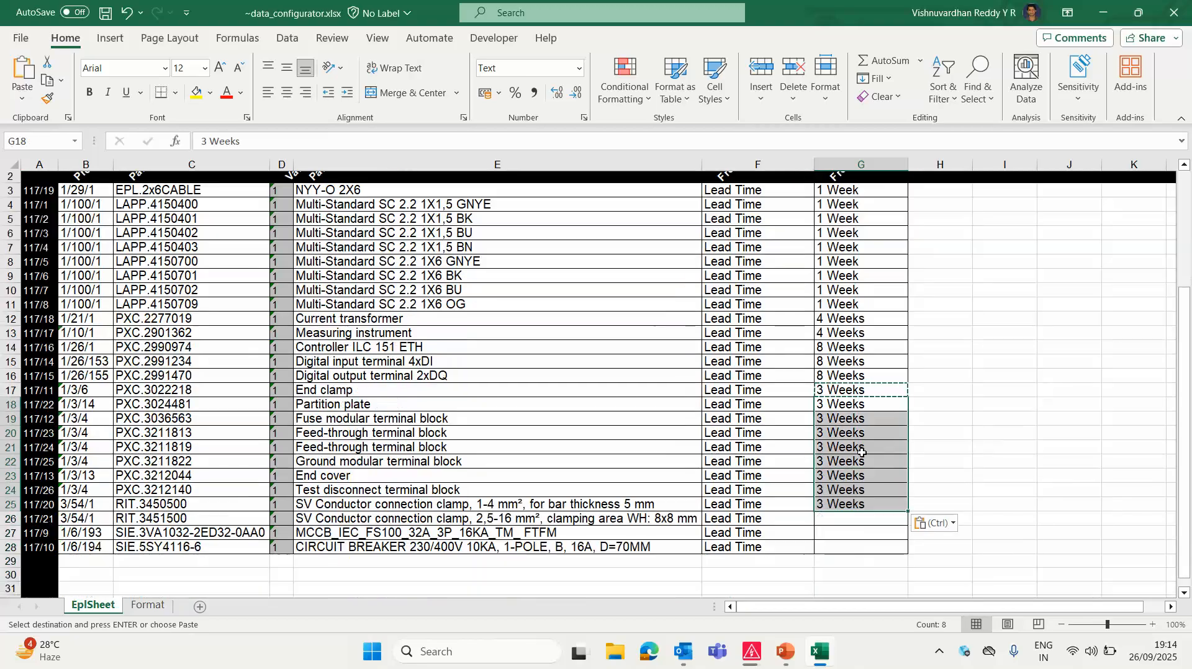
pyautogui.hotkey('ctrl', 'Down')
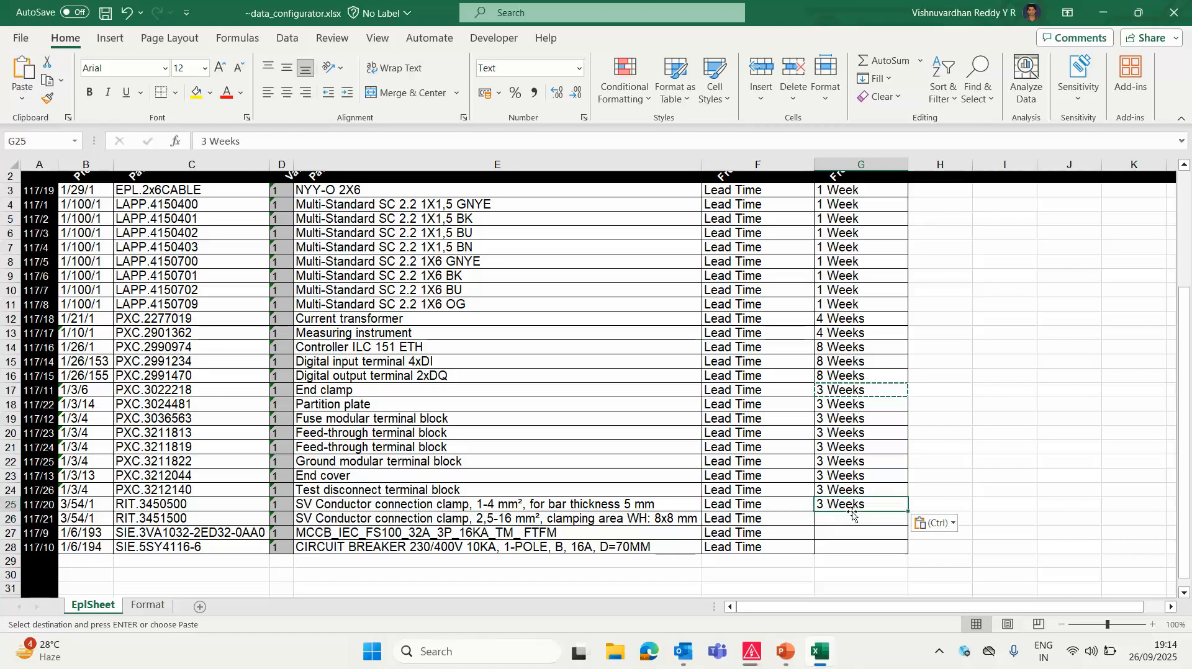
pyautogui.hotkey('ctrl', 'c')
pyautogui.click(832, 517)
pyautogui.hotkey('ctrl', 'v')
# Enter "6 Weeks" in cells G27 and G28 for the two SIE circuit breaker parts
pyautogui.click(831, 533)
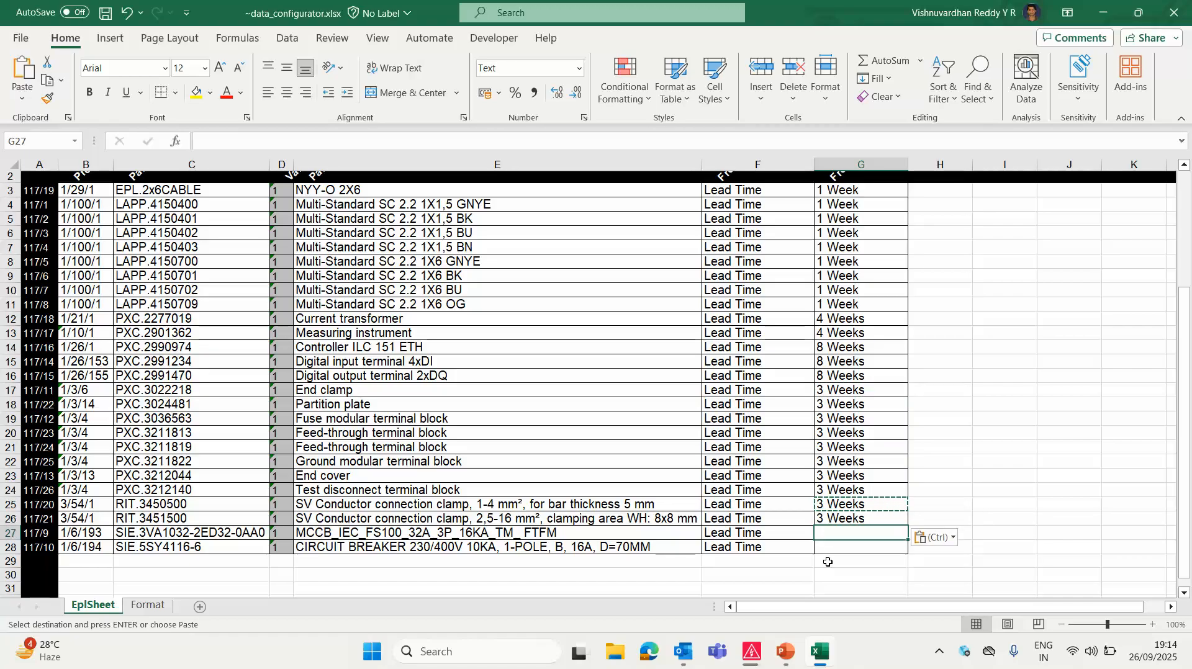
pyautogui.hotkey('ctrl', 'z')
pyautogui.press('Down')
pyautogui.write('6 Weeks')
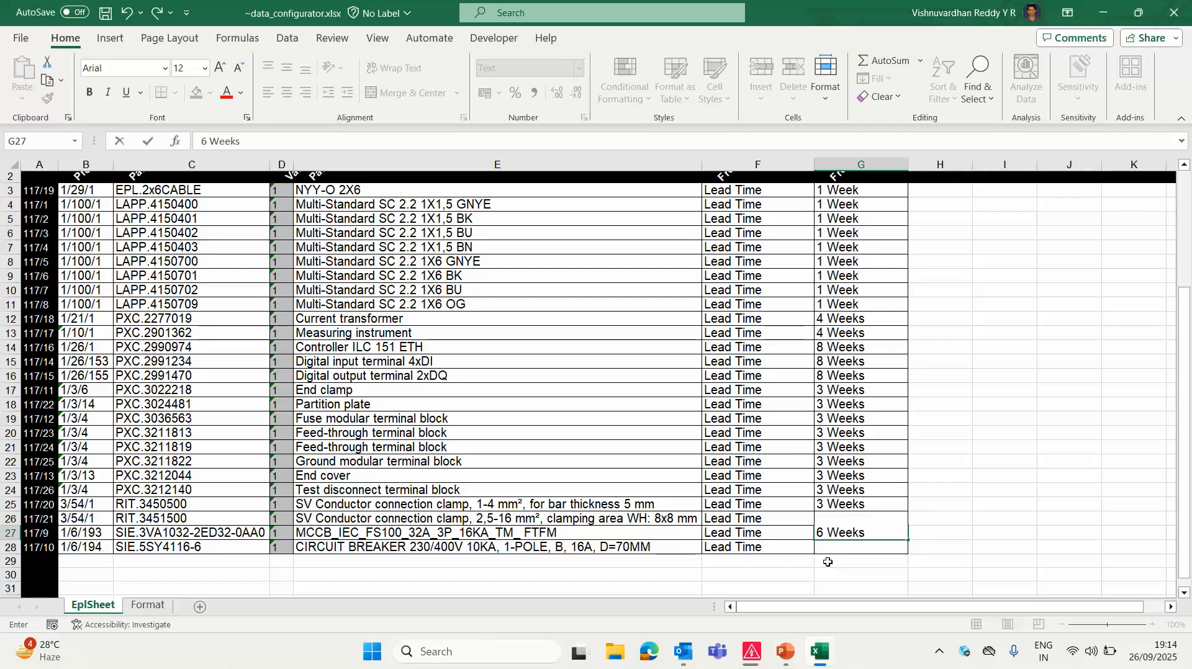
pyautogui.click(828, 561)
pyautogui.click(839, 548)
pyautogui.hotkey('ctrl', 'z')
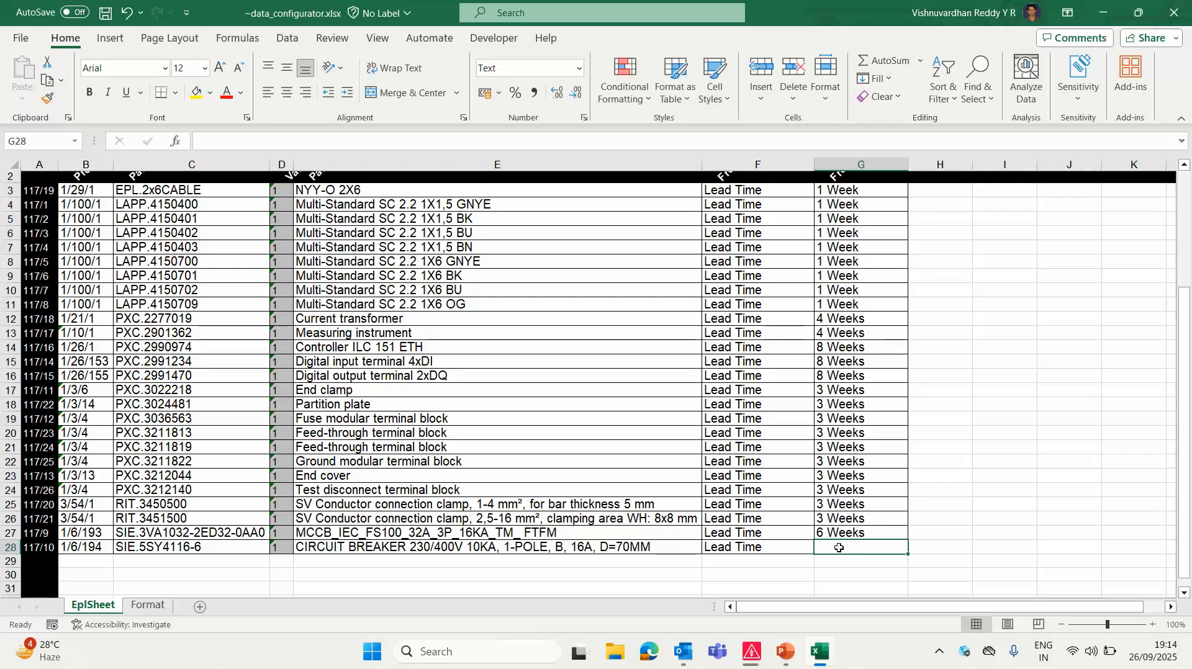
pyautogui.write('6 Wekks')
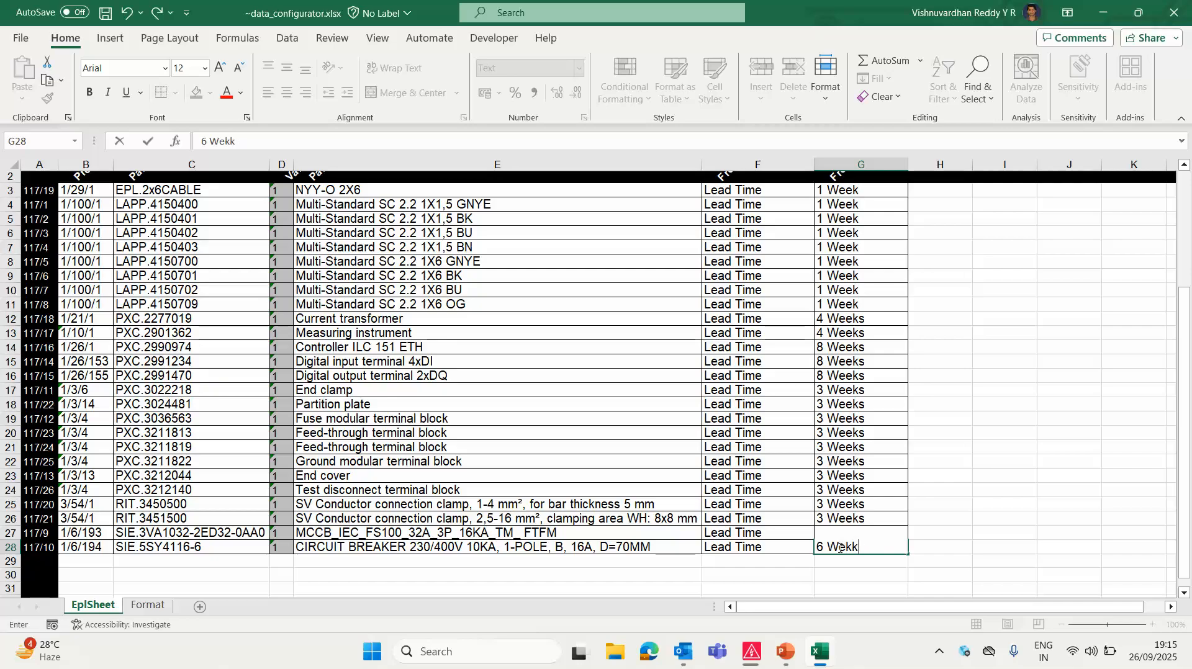
pyautogui.press('BackSpace')
pyautogui.press('BackSpace')
pyautogui.press('BackSpace')
pyautogui.write('eks')
pyautogui.click(1021, 489)
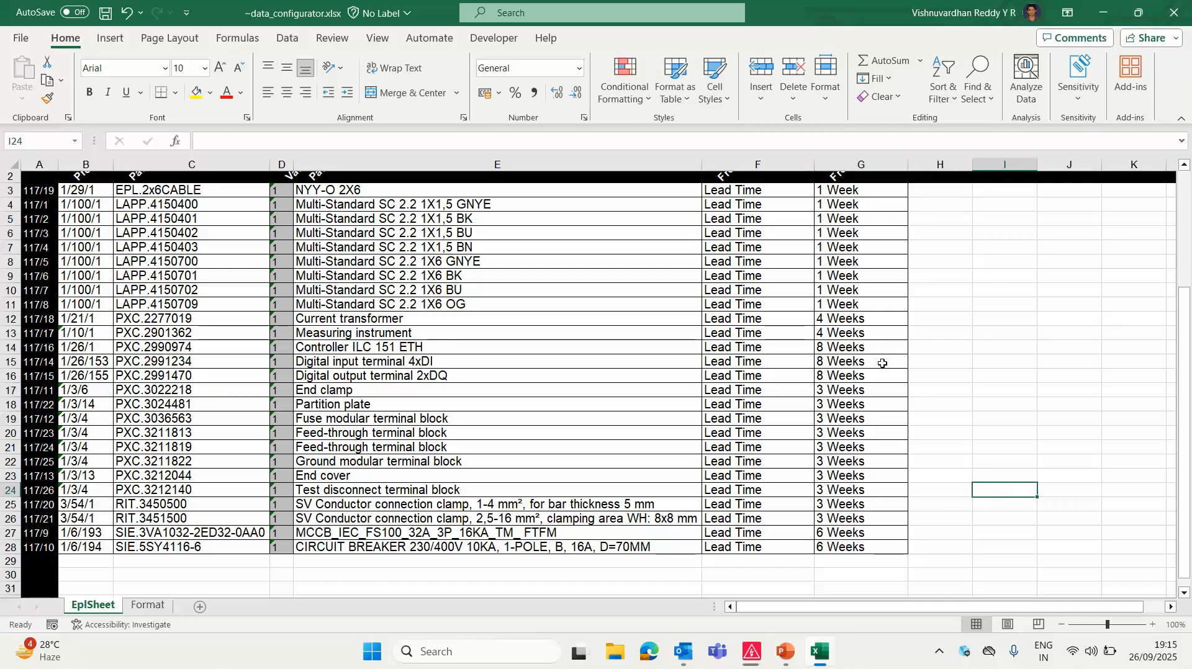
# Close the edited workbook and import its data back into EPLAN parts management
pyautogui.scroll(-1, 881, 360)
pyautogui.scroll(1, 881, 437)
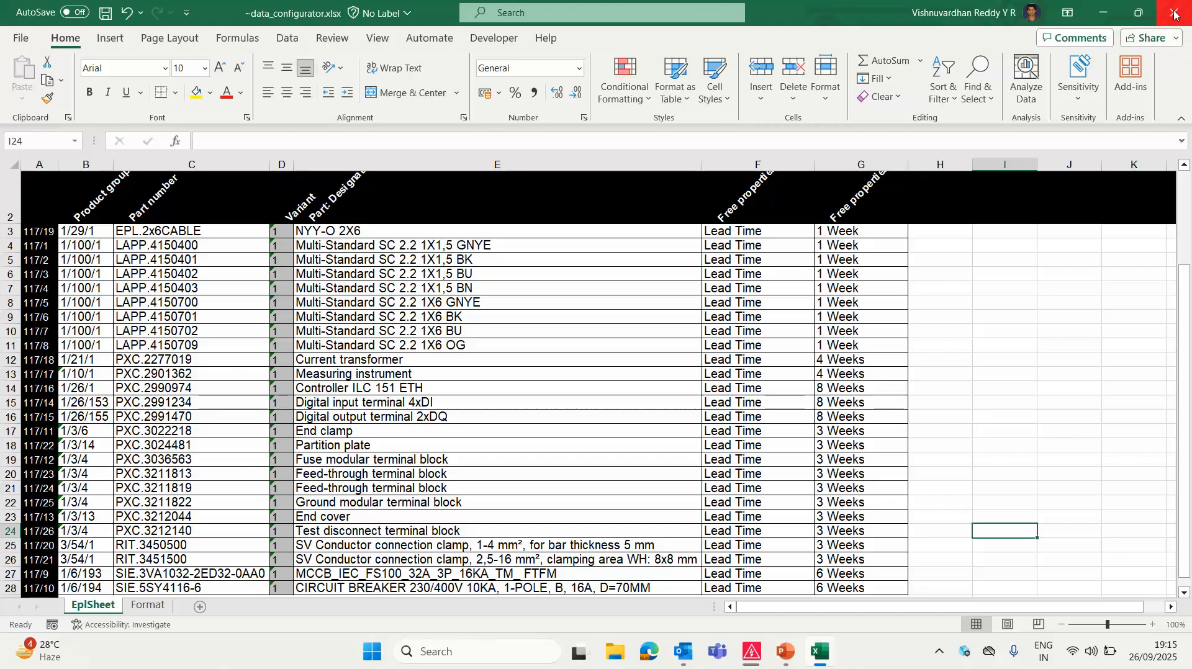
pyautogui.click(1175, 13)
pyautogui.click(553, 344)
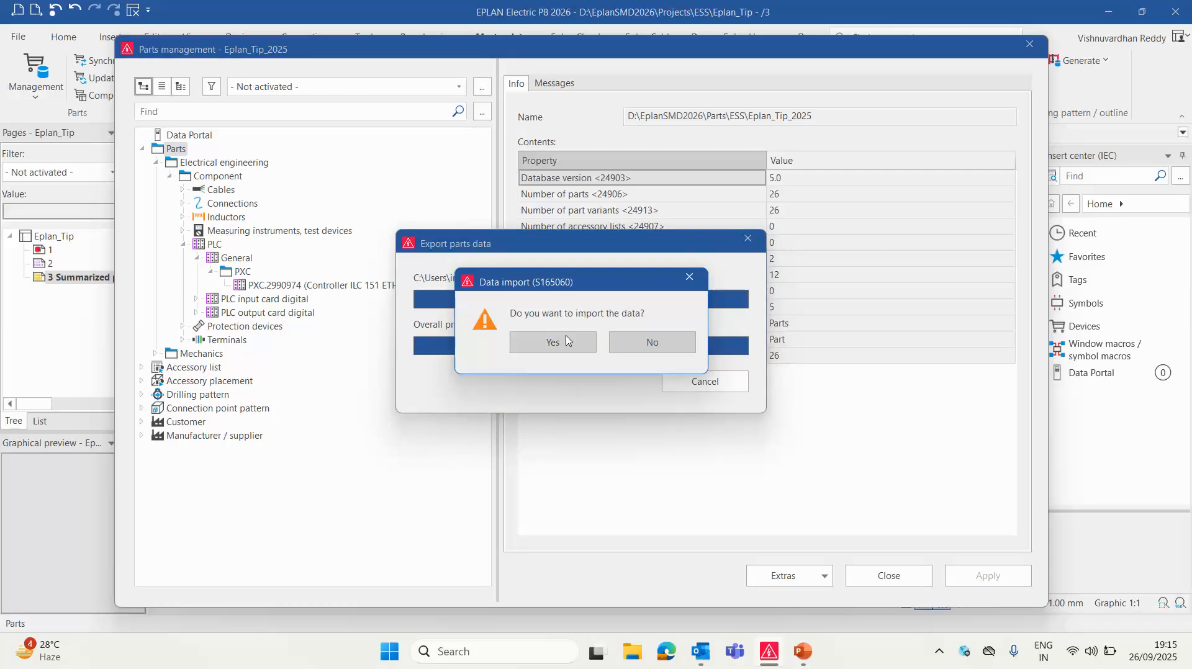
pyautogui.click(565, 340)
# Check the free properties of part PXC.2990974 (Controller ILC 151 ETH), and close parts management
pyautogui.click(323, 285)
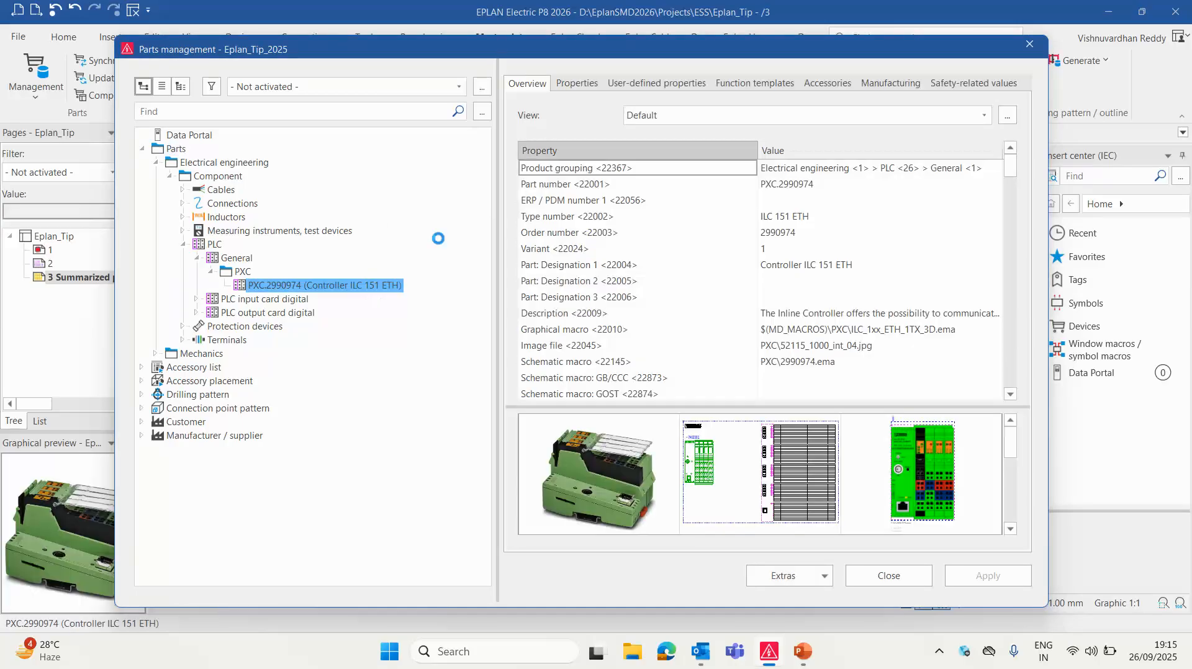
pyautogui.click(648, 83)
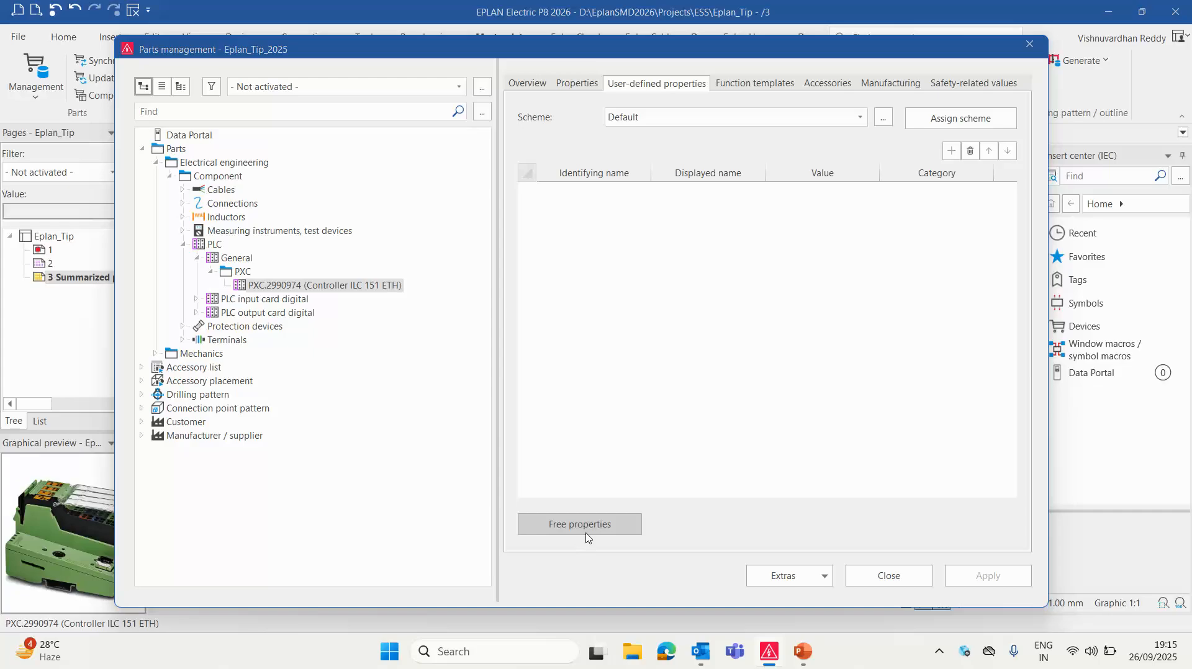
pyautogui.click(586, 533)
pyautogui.click(785, 501)
pyautogui.click(896, 571)
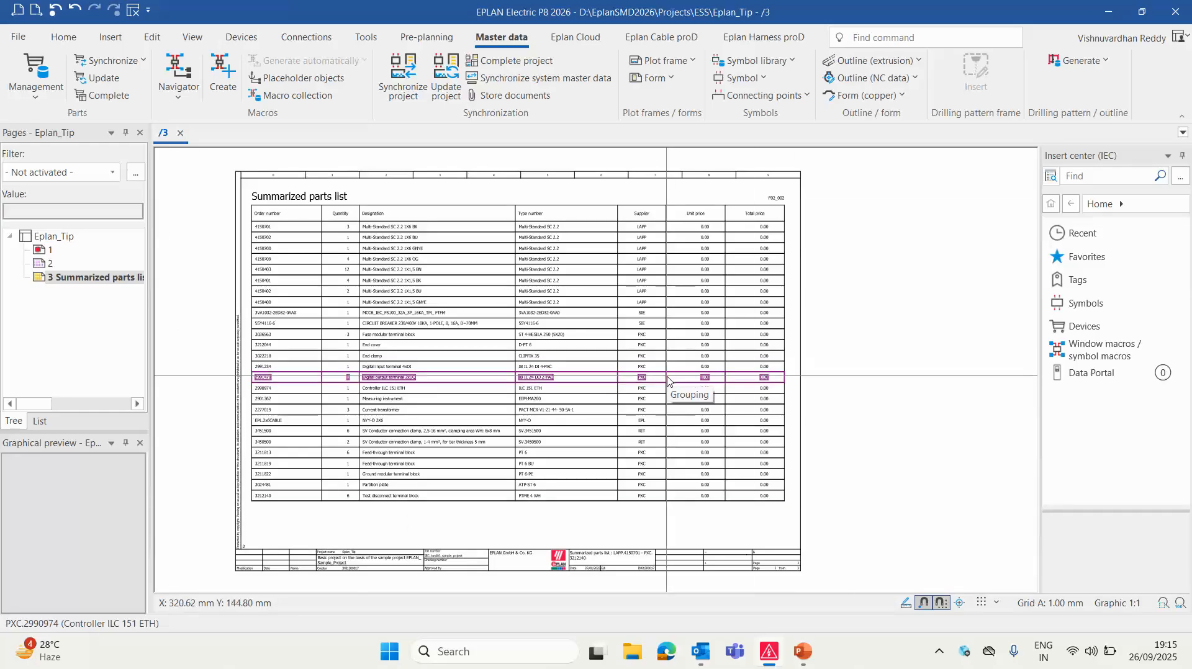
# Browse for a summarized parts list form to open and duplicate F02_002.f02 in the ESS forms folder
pyautogui.scroll(-1, 687, 372)
pyautogui.scroll(1, 539, 324)
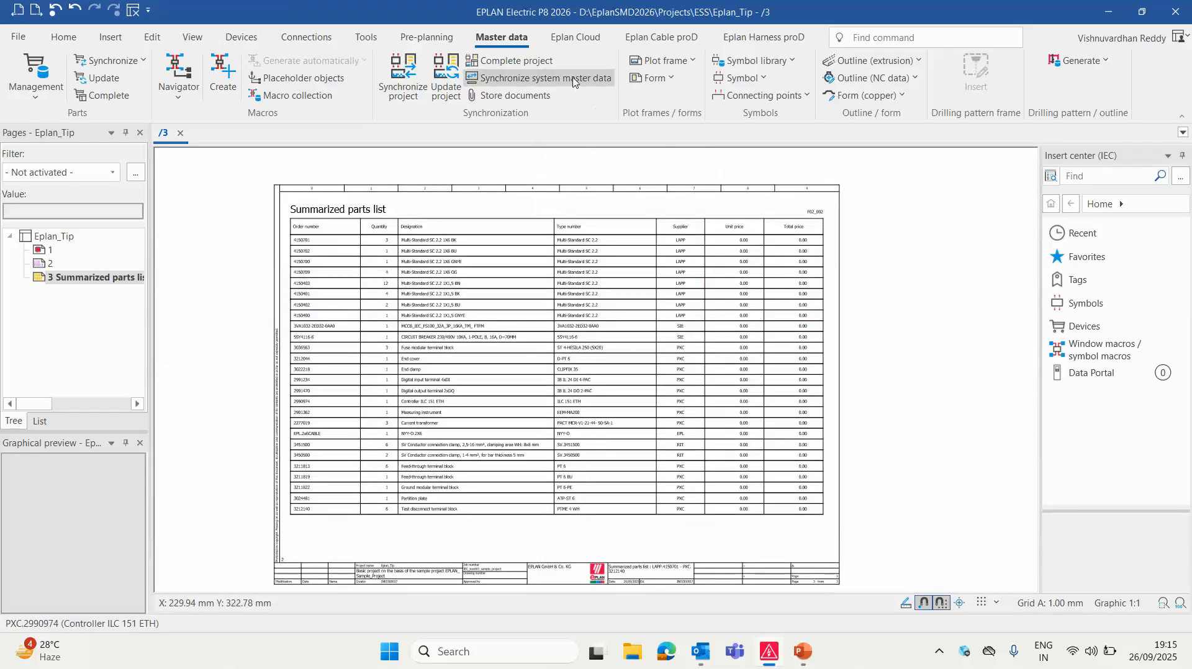
pyautogui.click(672, 78)
pyautogui.click(664, 118)
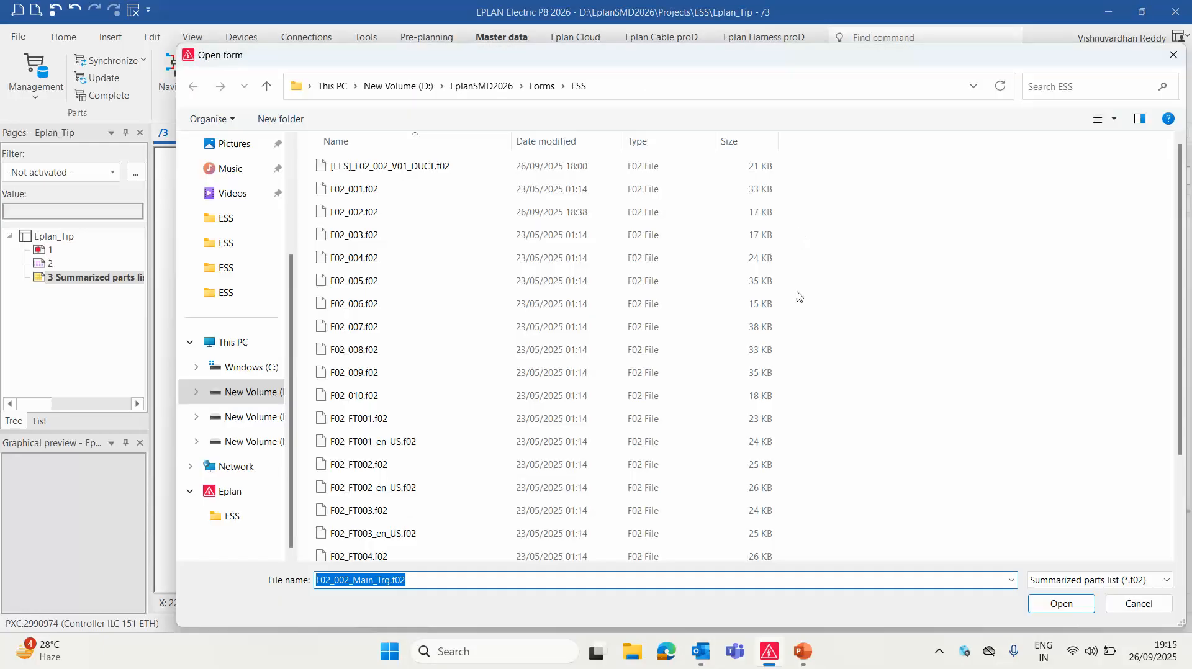
pyautogui.click(352, 214)
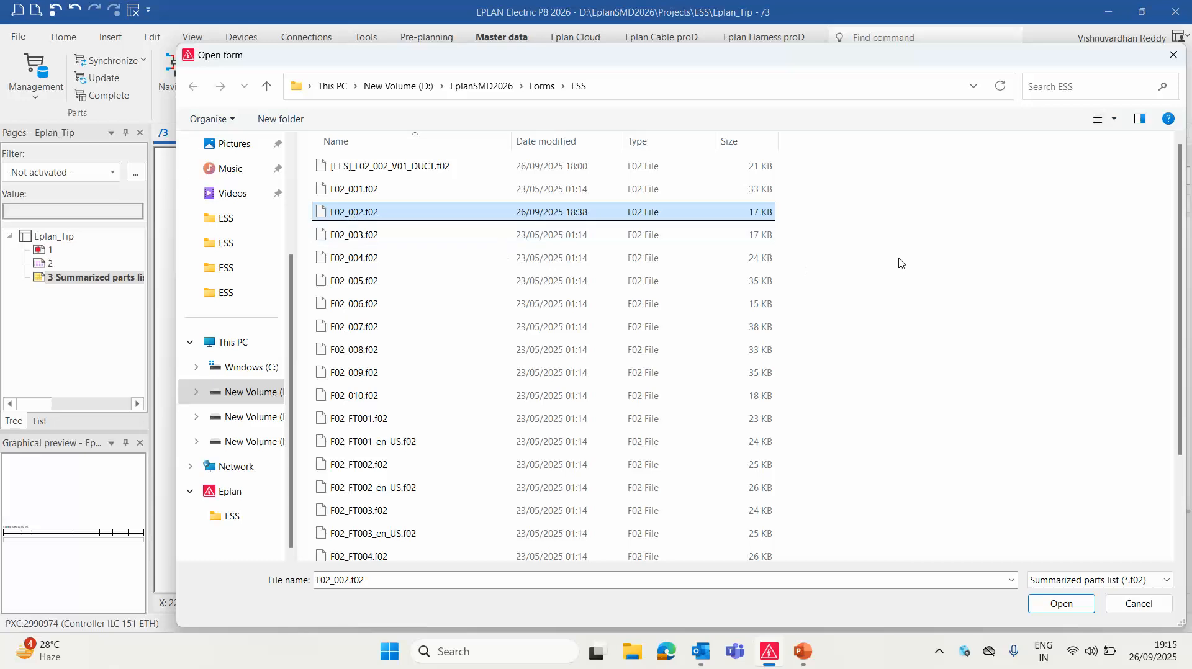
pyautogui.click(920, 255)
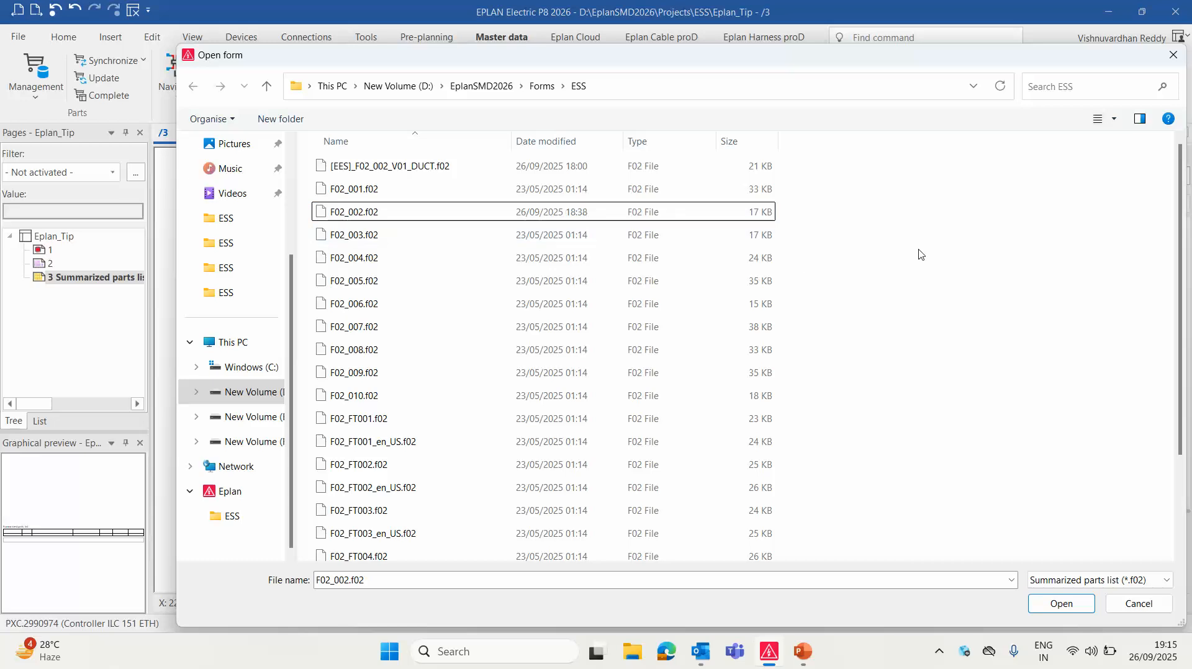
pyautogui.hotkey('ctrl', 'v')
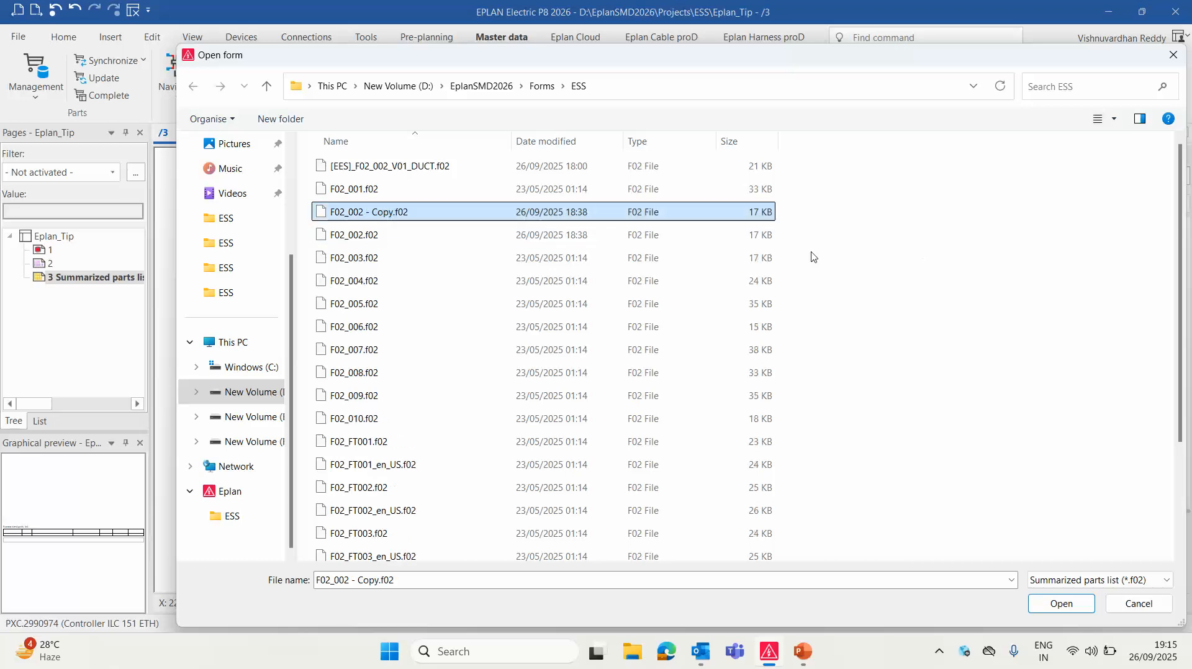
# Rename the copied form file as F02_002_Main_trg.f02
pyautogui.rightClick(399, 214)
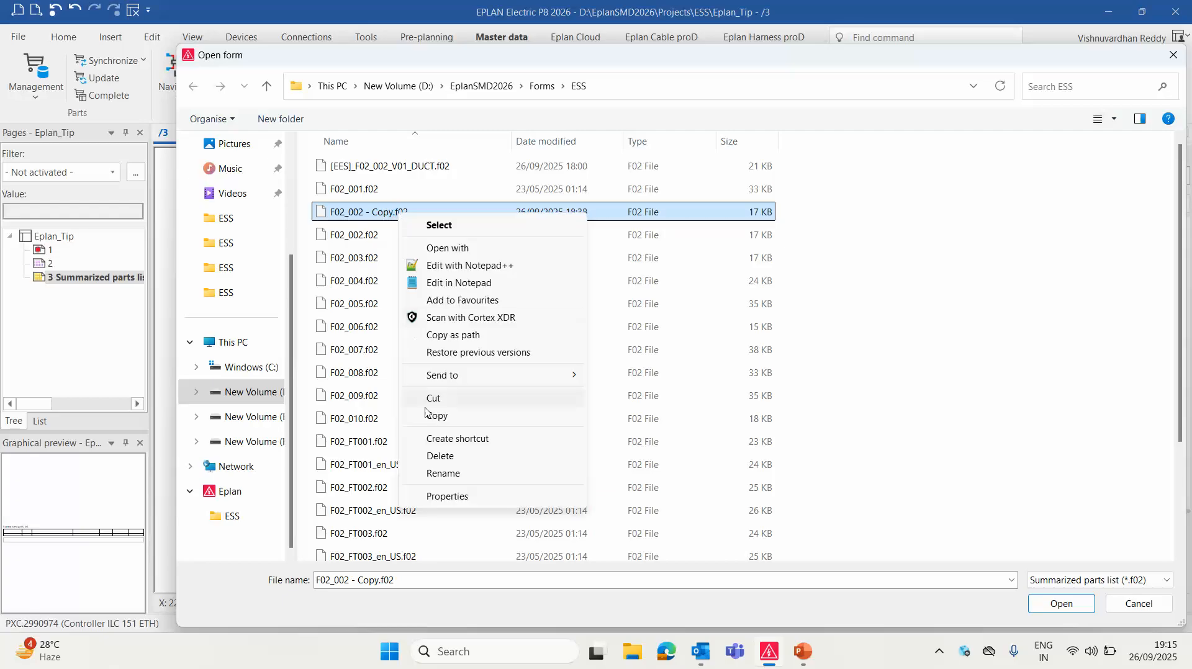
pyautogui.click(434, 473)
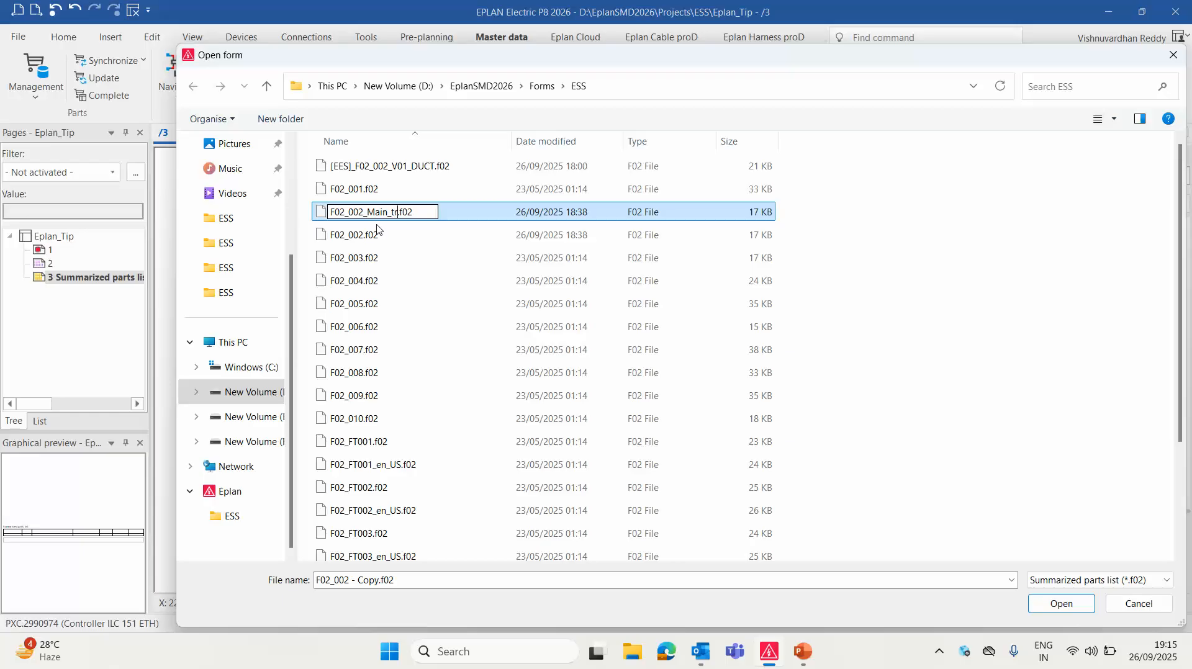
pyautogui.press('Return')
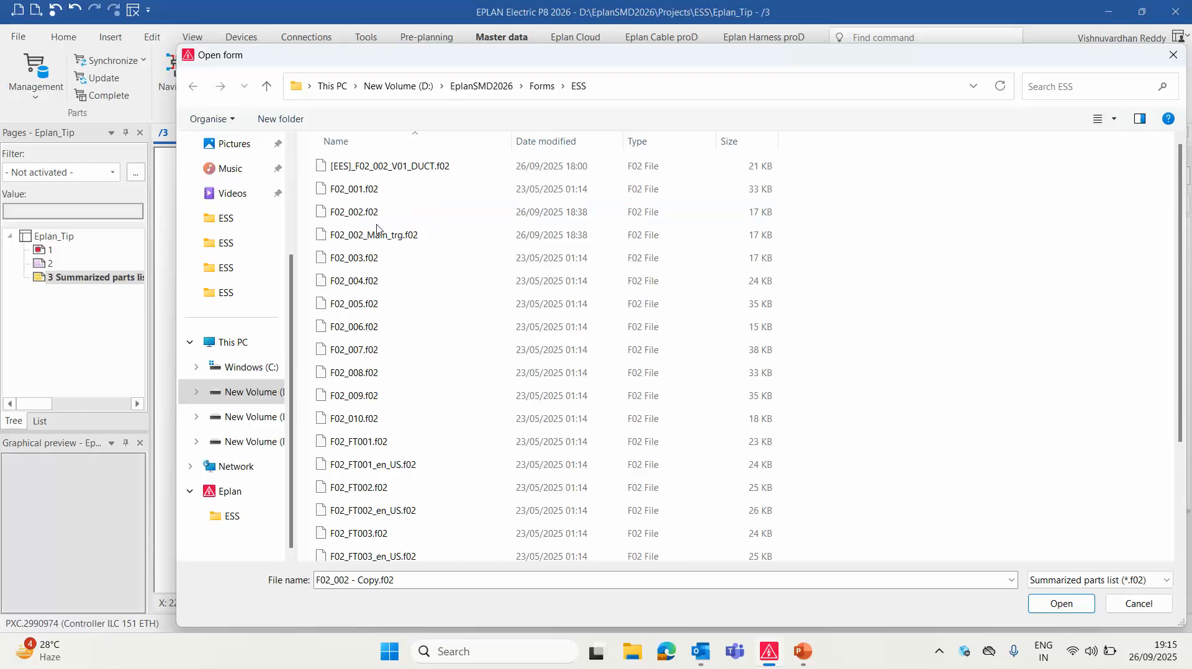
# Duplicate F02_002.f02 again in the ESS forms folder and rename the copy as F02_002_Lead_trg.f02
pyautogui.click(371, 217)
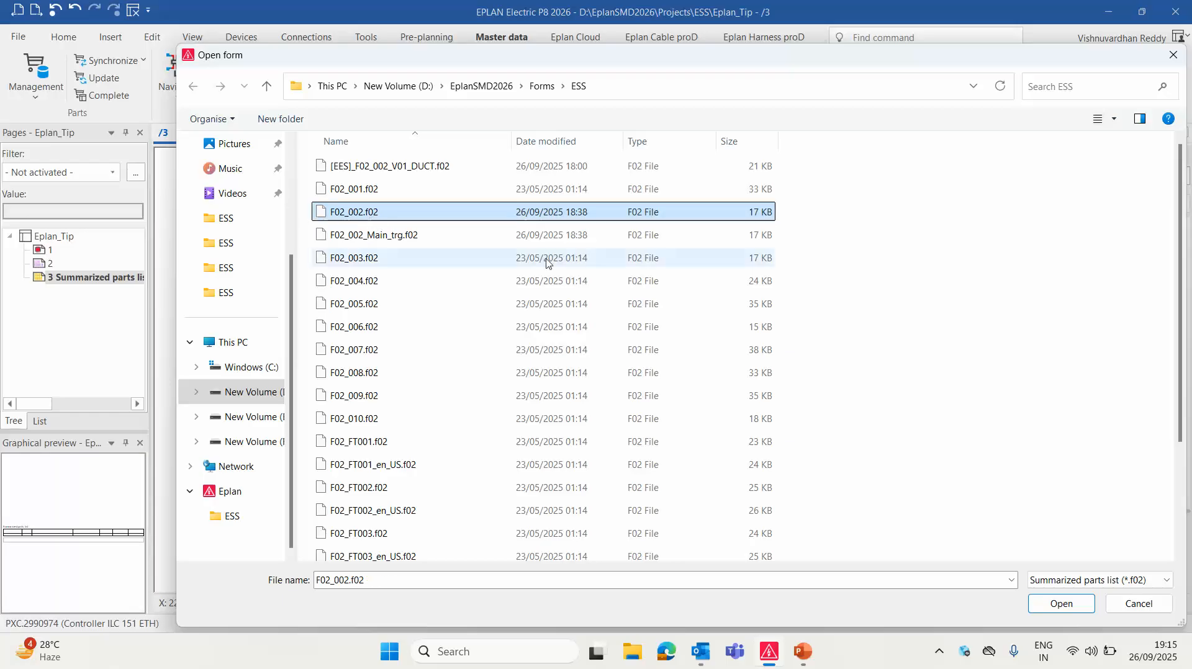
pyautogui.hotkey('ctrl', 'v')
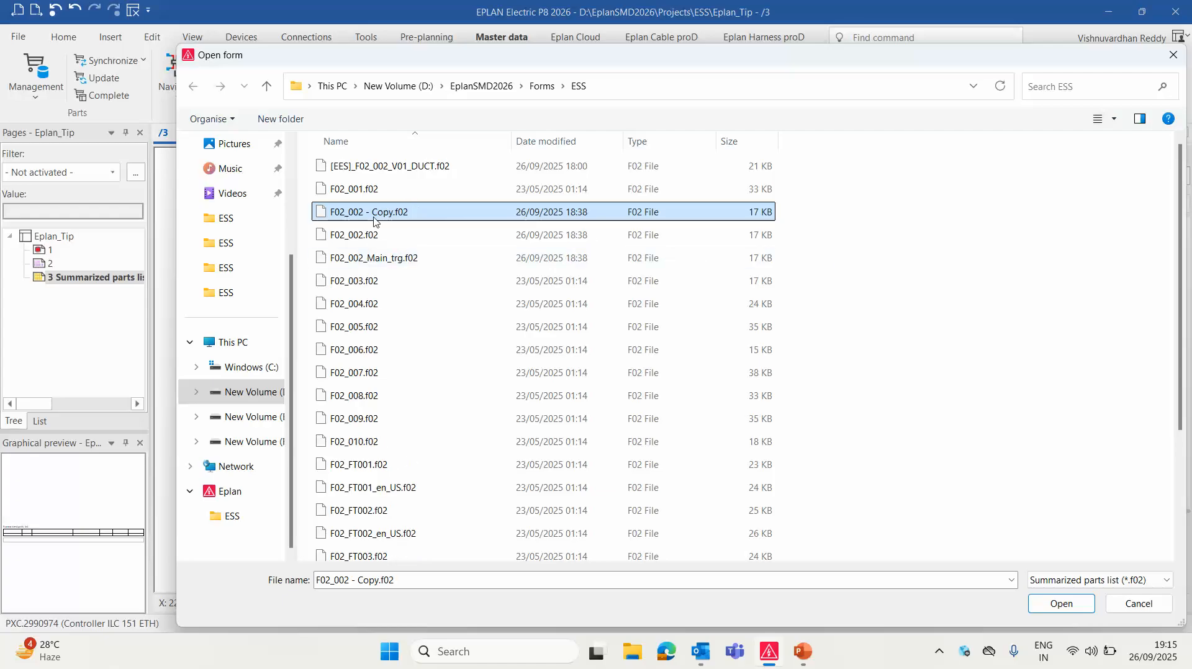
pyautogui.rightClick(374, 221)
pyautogui.click(417, 477)
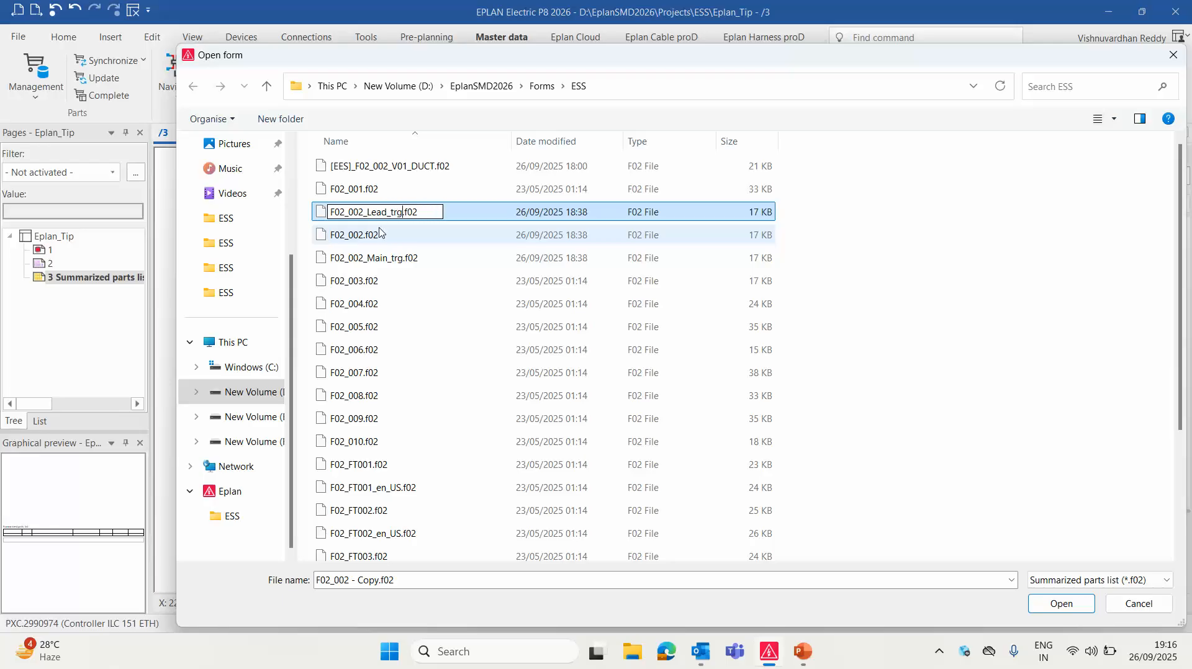
pyautogui.click(381, 234)
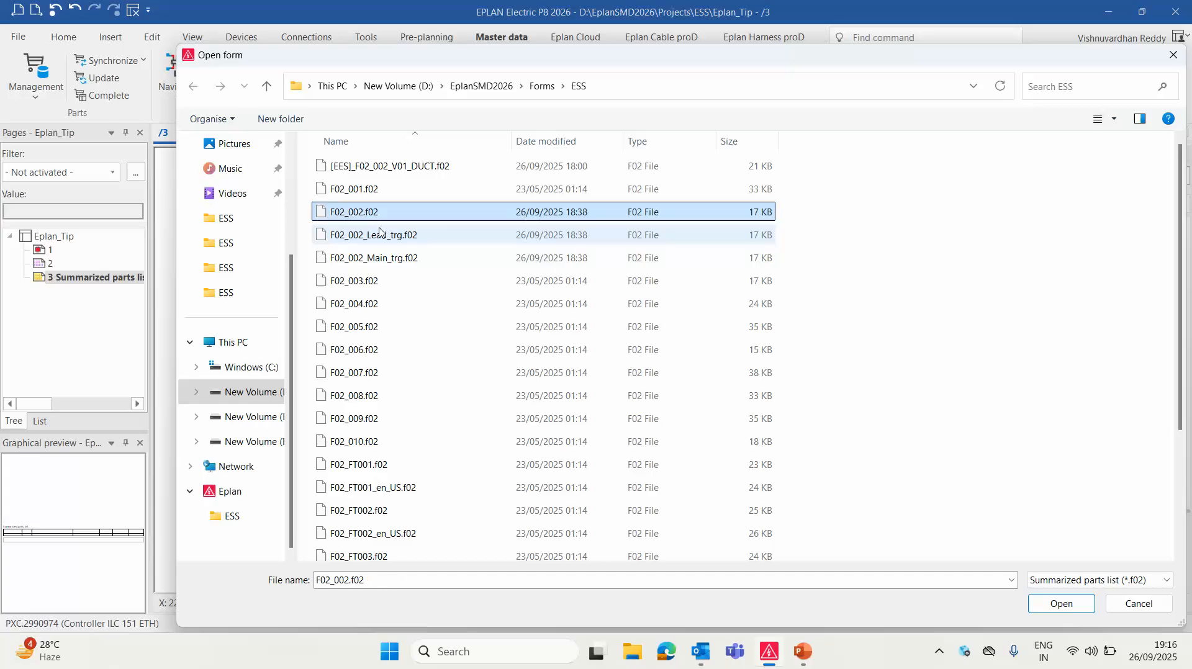
# Open the F02_002_Lead_trg.f02 form and delete its Summarized parts list title and column header texts
pyautogui.click(401, 260)
pyautogui.doubleClick(396, 234)
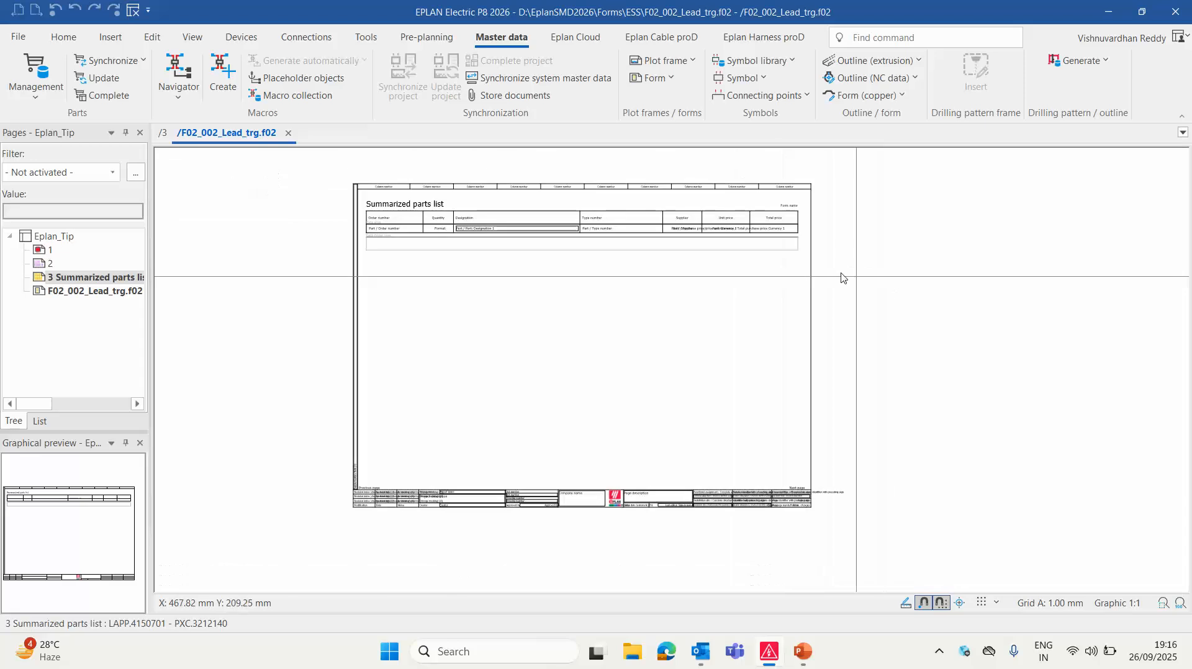
pyautogui.moveTo(328, 187); pyautogui.dragTo(899, 213)
pyautogui.press('Delete')
pyautogui.scroll(2, 943, 228)
pyautogui.scroll(-2, 901, 219)
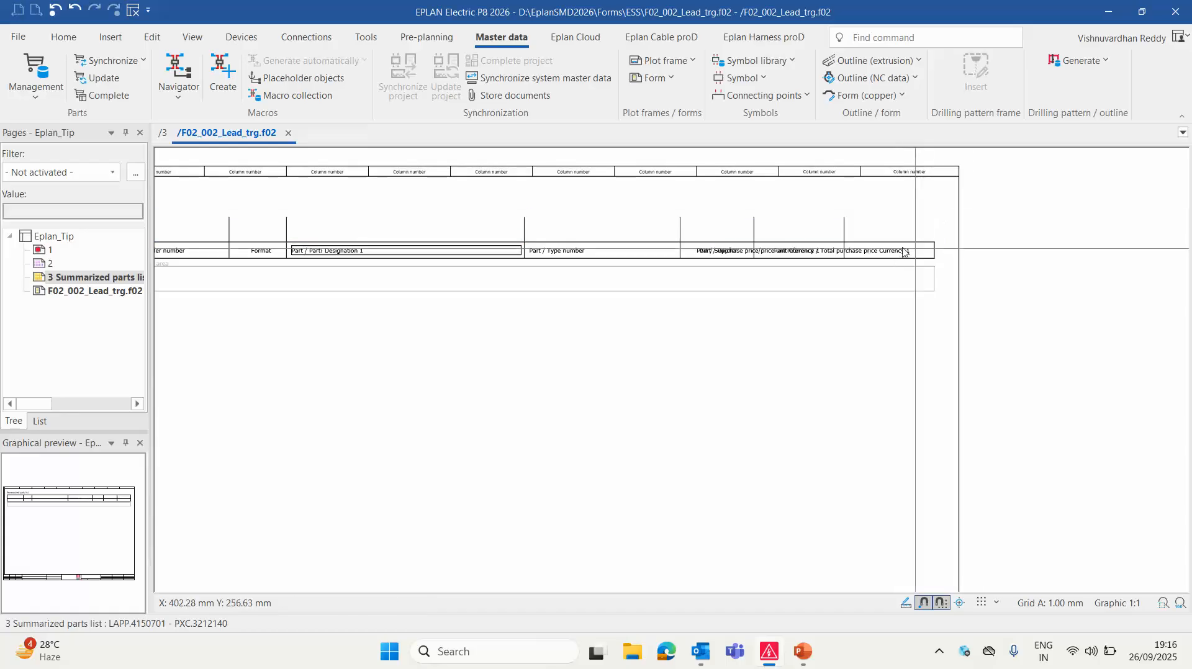
# Delete the leftover vertical header lines and the data footer area, keeping only the data area row
pyautogui.moveTo(759, 219); pyautogui.dragTo(337, 212)
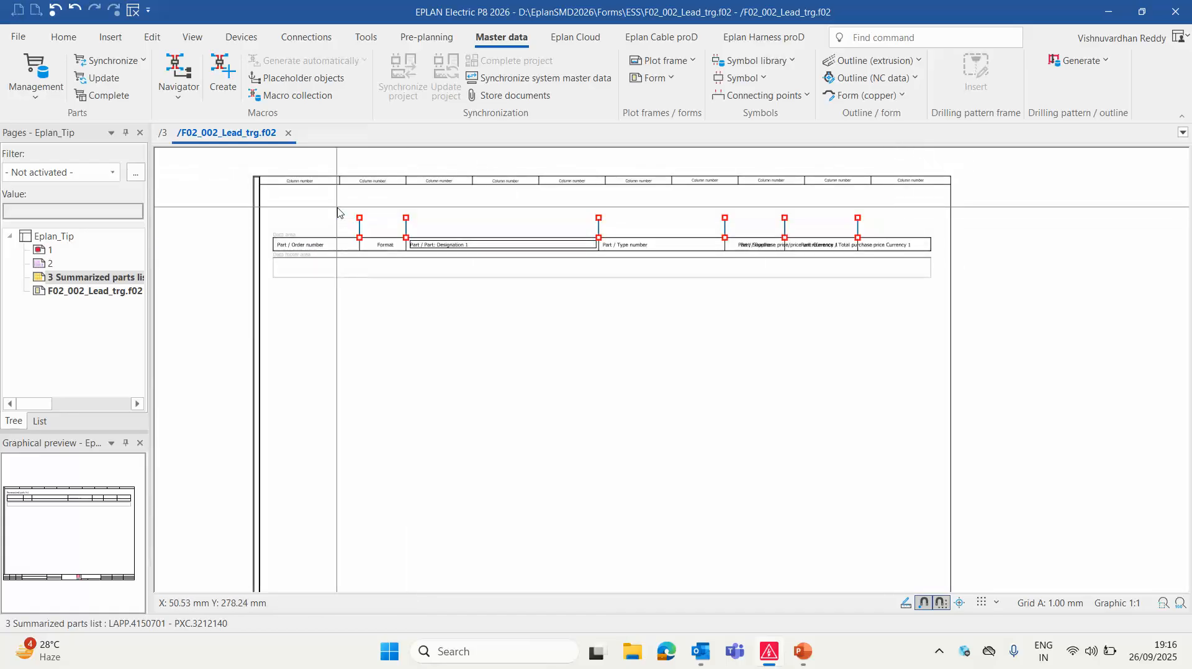
pyautogui.press('Delete')
pyautogui.moveTo(238, 255); pyautogui.dragTo(903, 343)
pyautogui.press('Delete')
pyautogui.scroll(4, 311, 274)
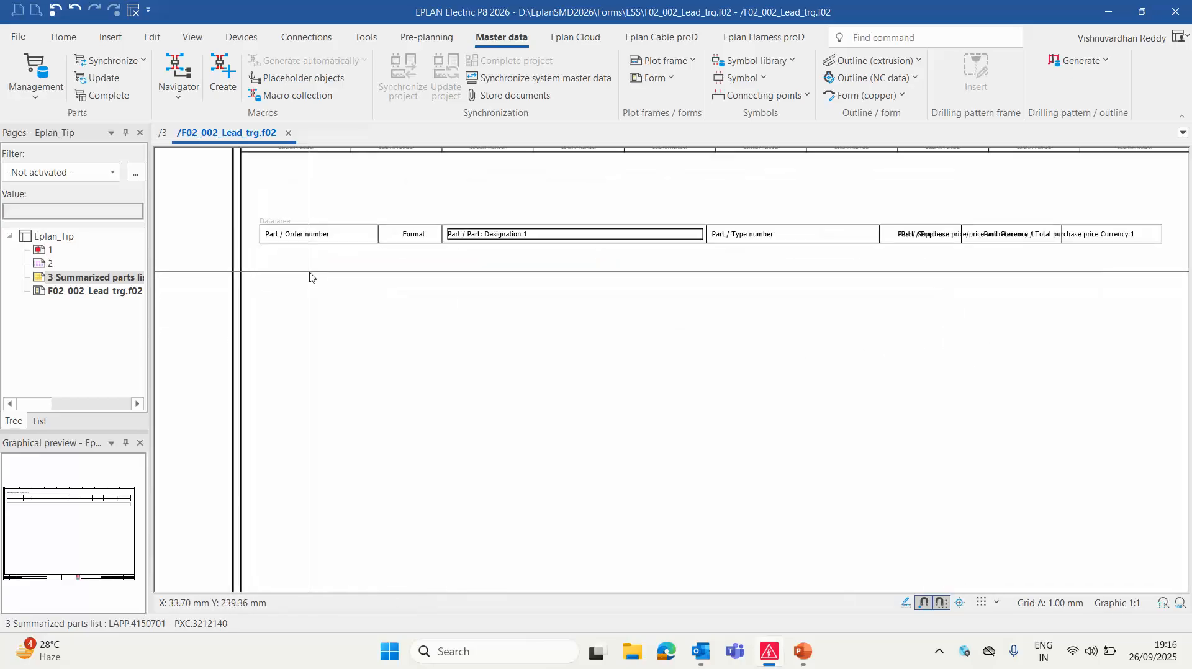
# Select all placeholder texts of the same type in the data area and format them bold and red
pyautogui.click(298, 228)
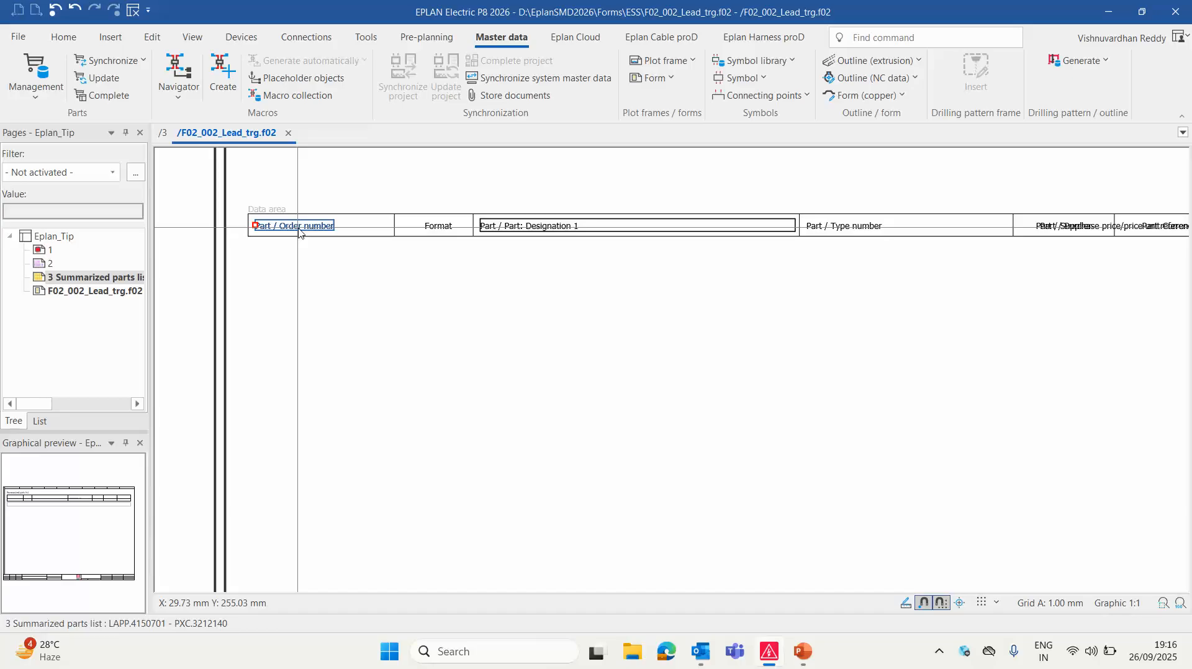
pyautogui.rightClick(298, 231)
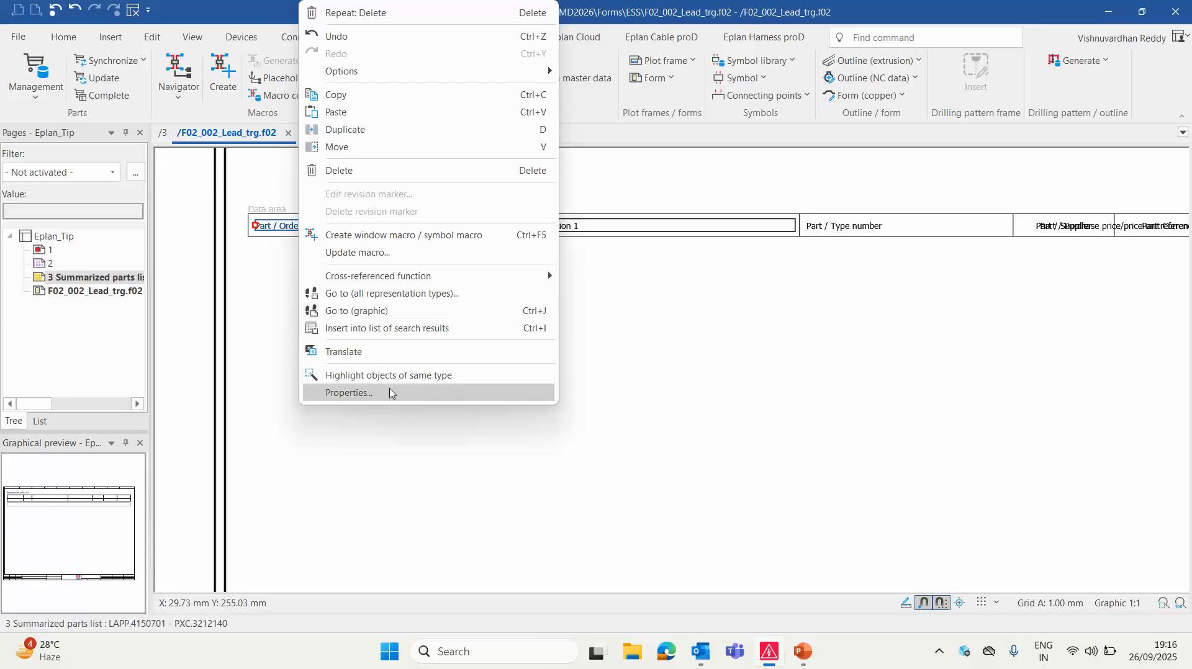
pyautogui.click(407, 378)
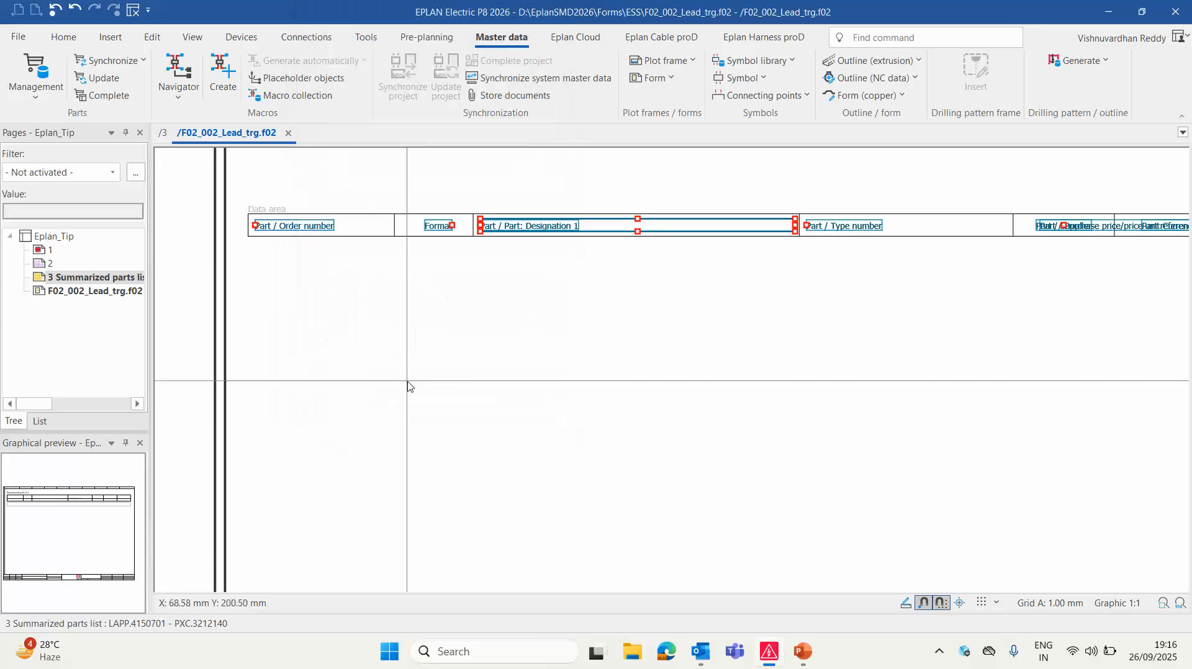
pyautogui.rightClick(407, 386)
pyautogui.click(441, 395)
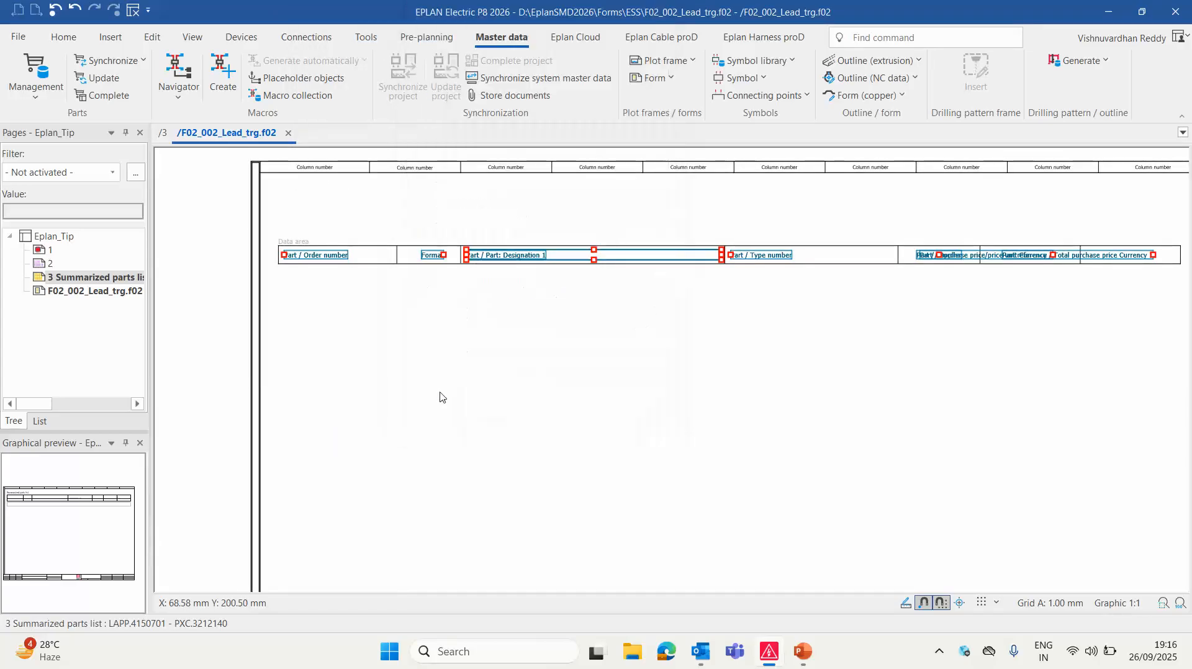
pyautogui.click(602, 320)
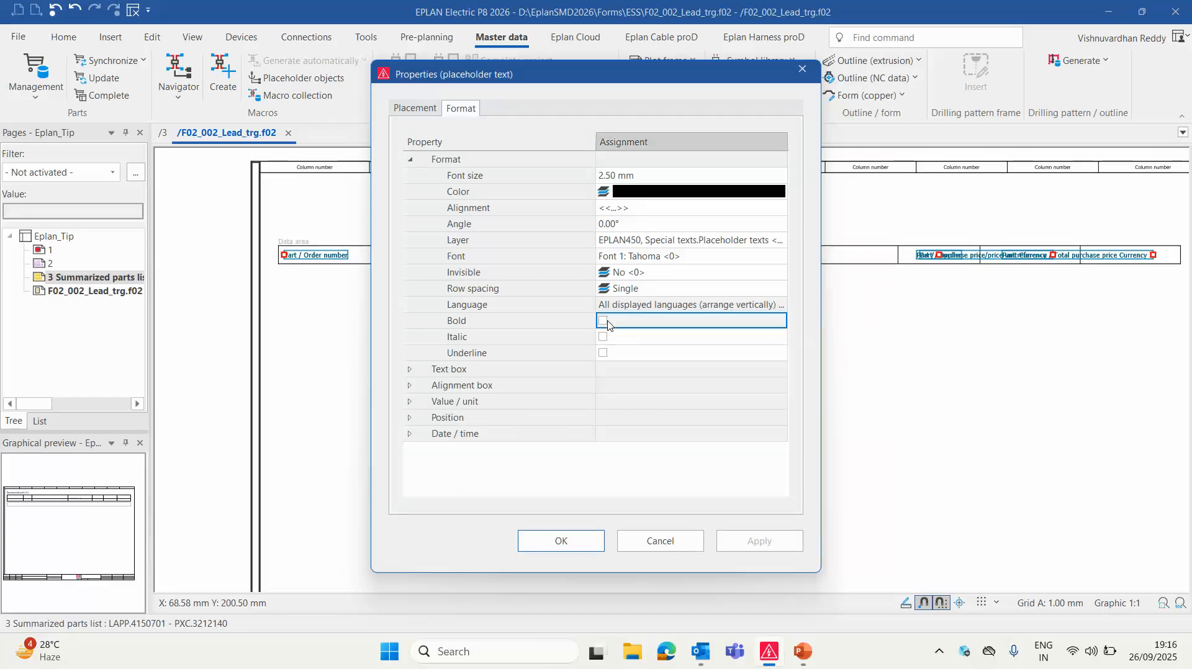
pyautogui.click(781, 176)
pyautogui.click(783, 196)
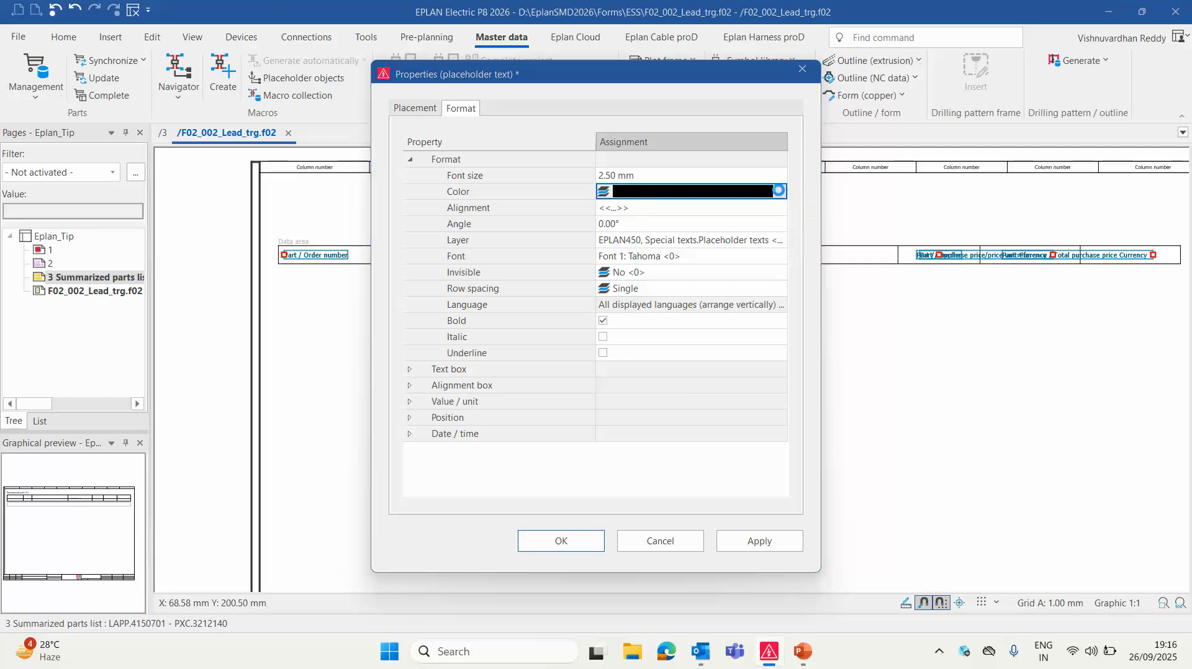
pyautogui.click(779, 192)
pyautogui.click(653, 279)
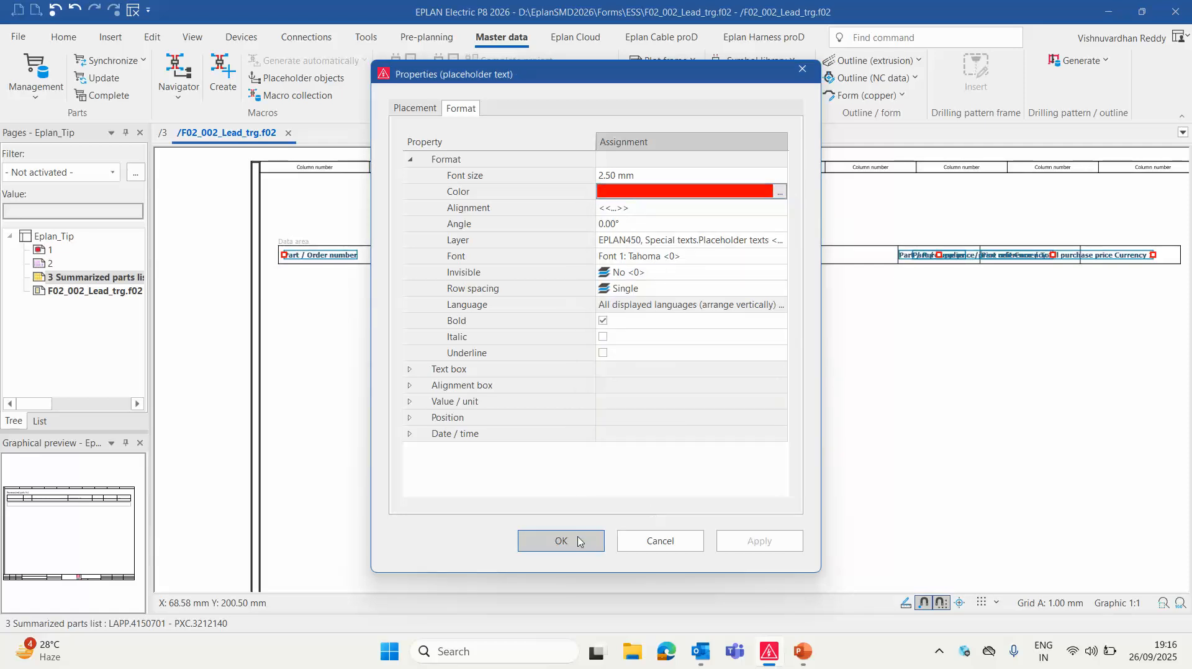
pyautogui.click(560, 541)
# Close the F02_002_Lead_trg form and open the F02_002_Main_trg.f02 form for editing
pyautogui.scroll(-1, 358, 373)
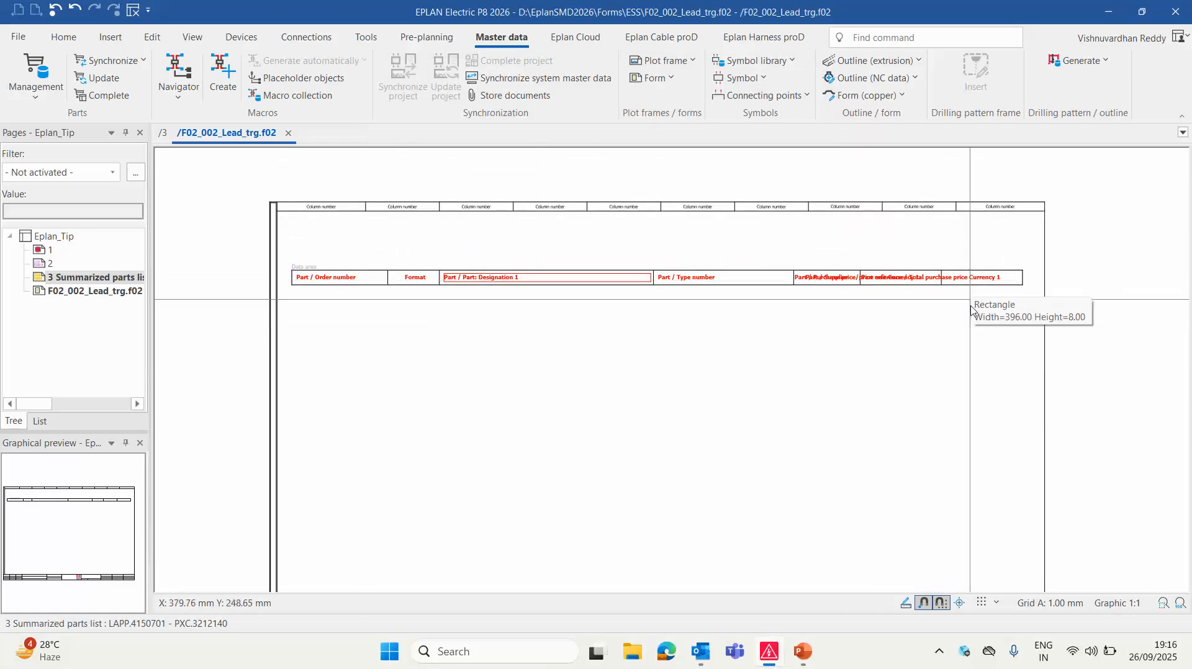
pyautogui.click(288, 132)
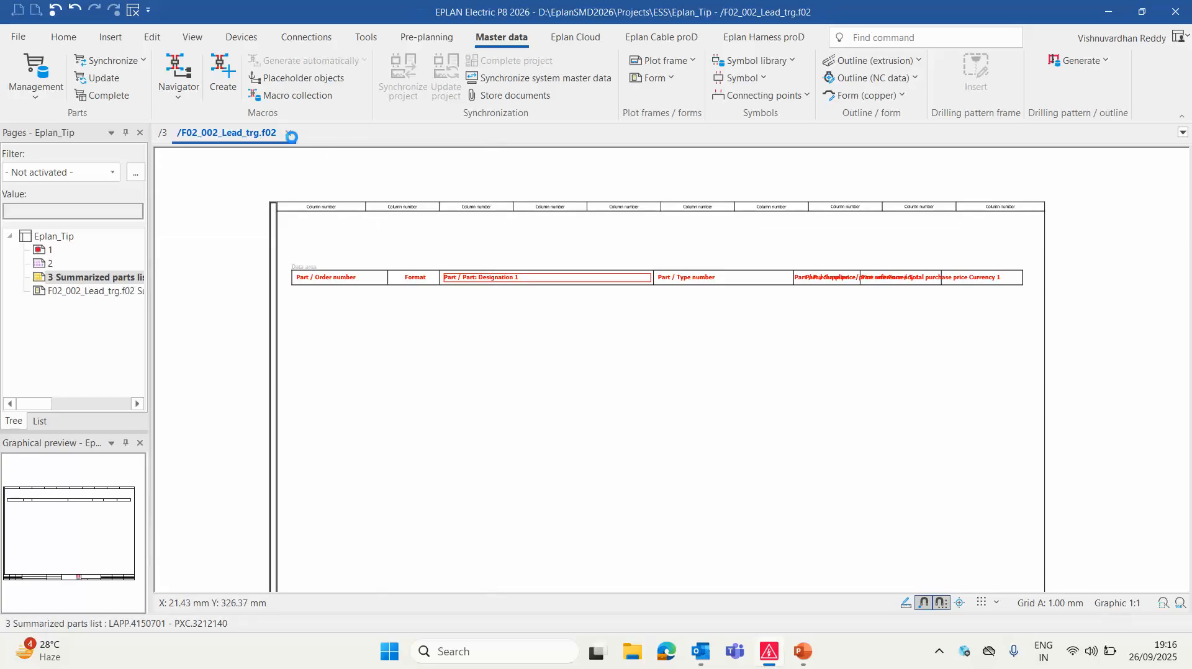
pyautogui.click(659, 79)
pyautogui.click(661, 116)
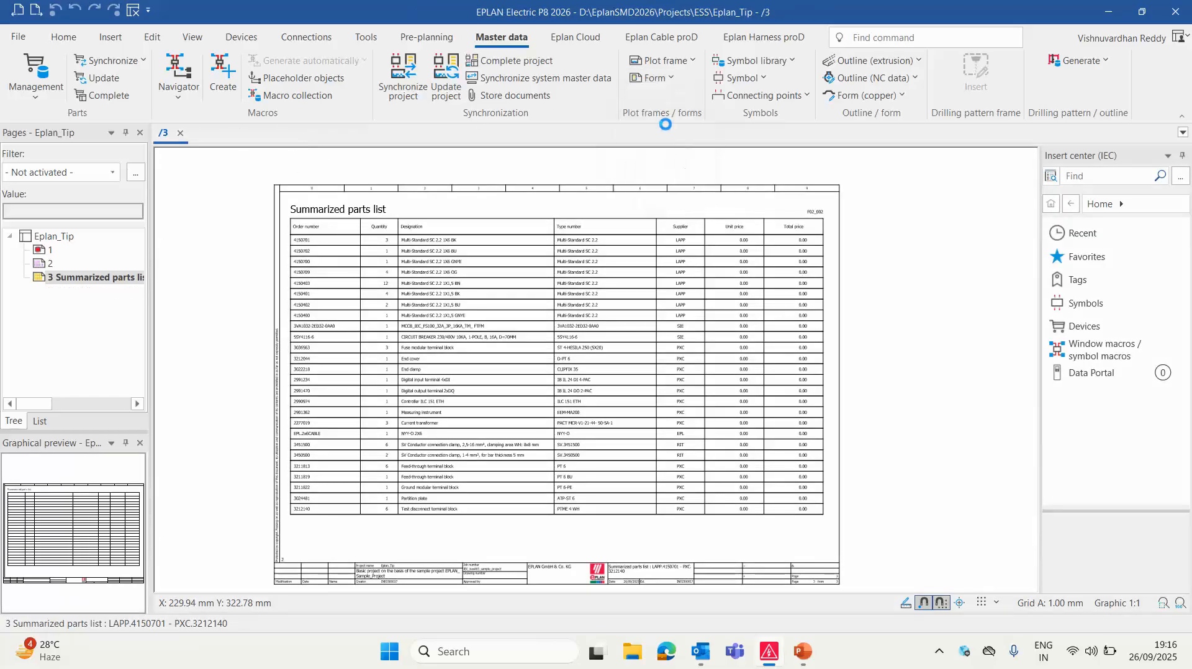
pyautogui.click(388, 258)
pyautogui.doubleClick(388, 258)
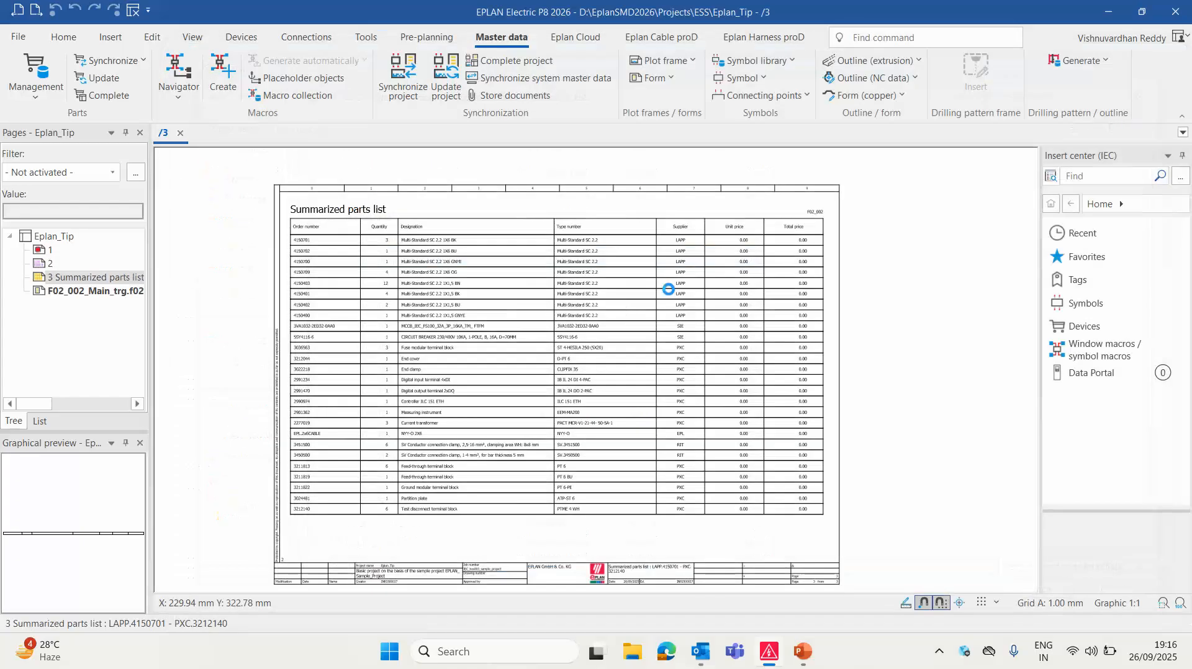
pyautogui.scroll(4, 429, 248)
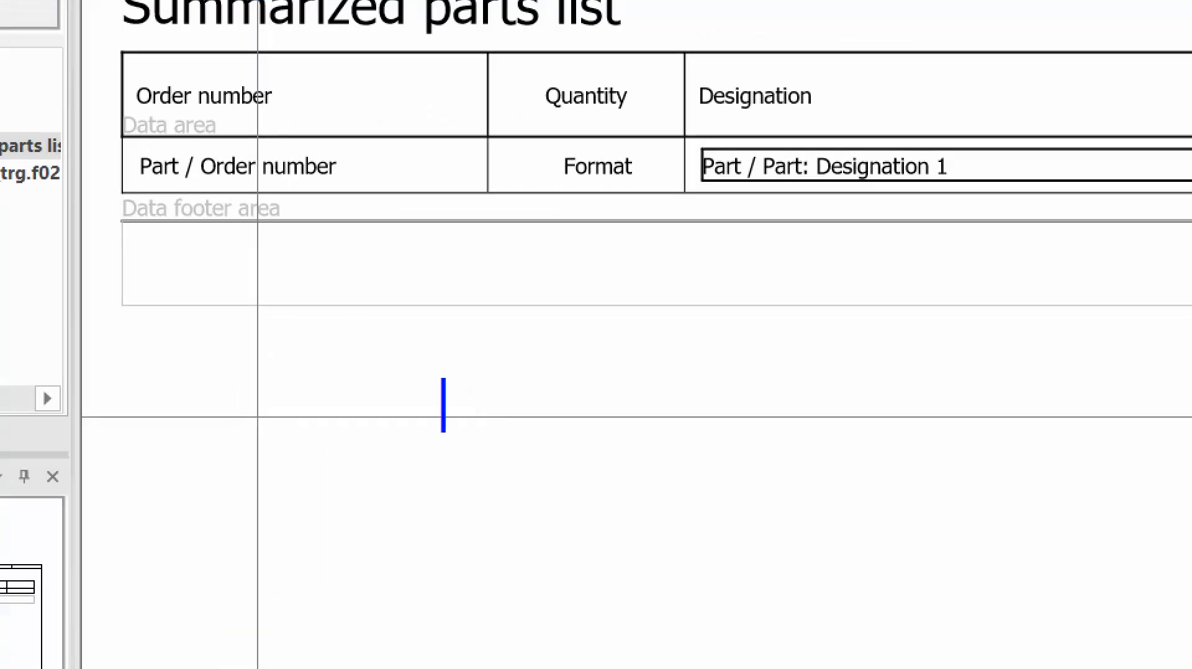
pyautogui.write('Condition')
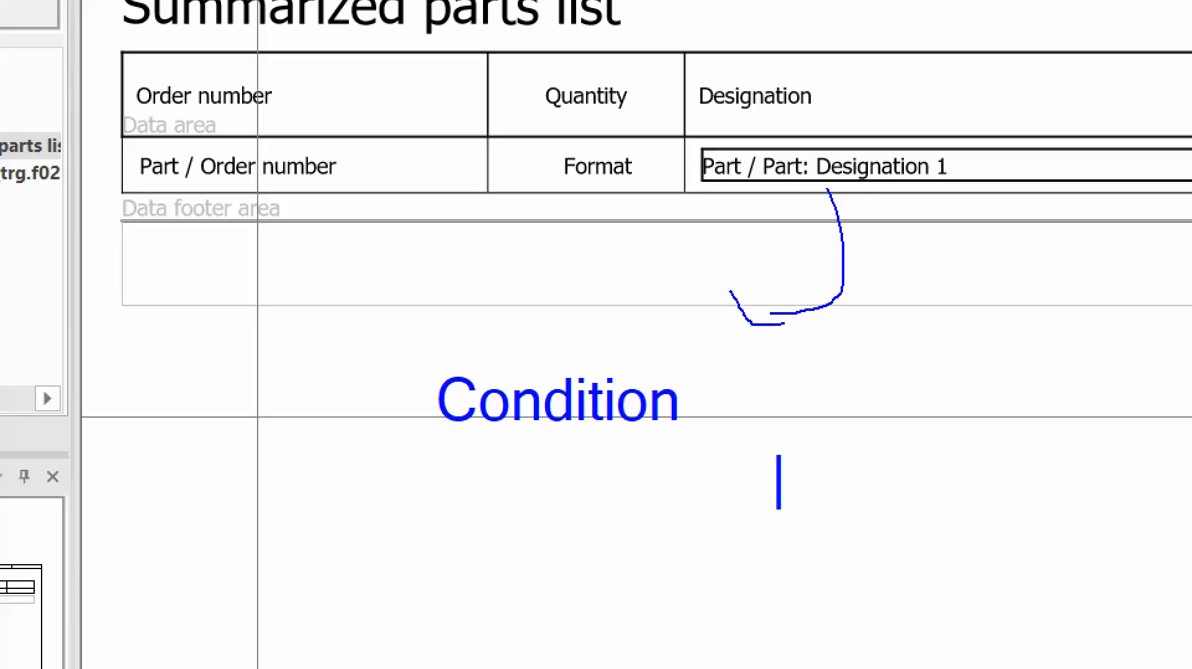
pyautogui.write('> 5 w')
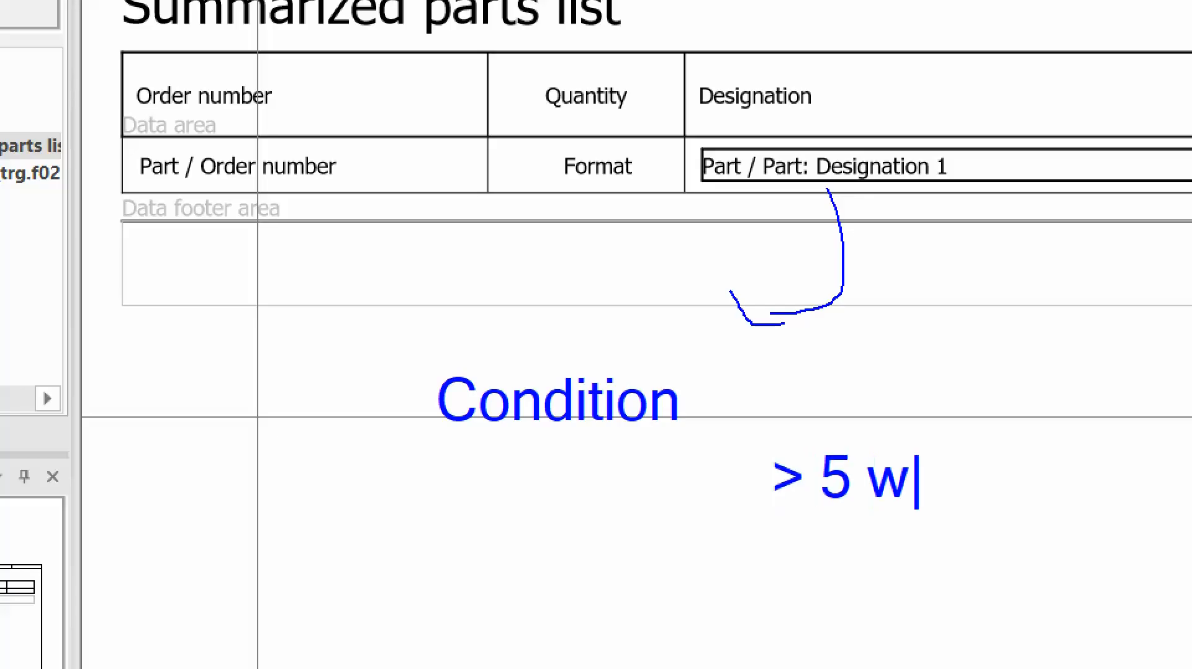
pyautogui.write('ekeks')
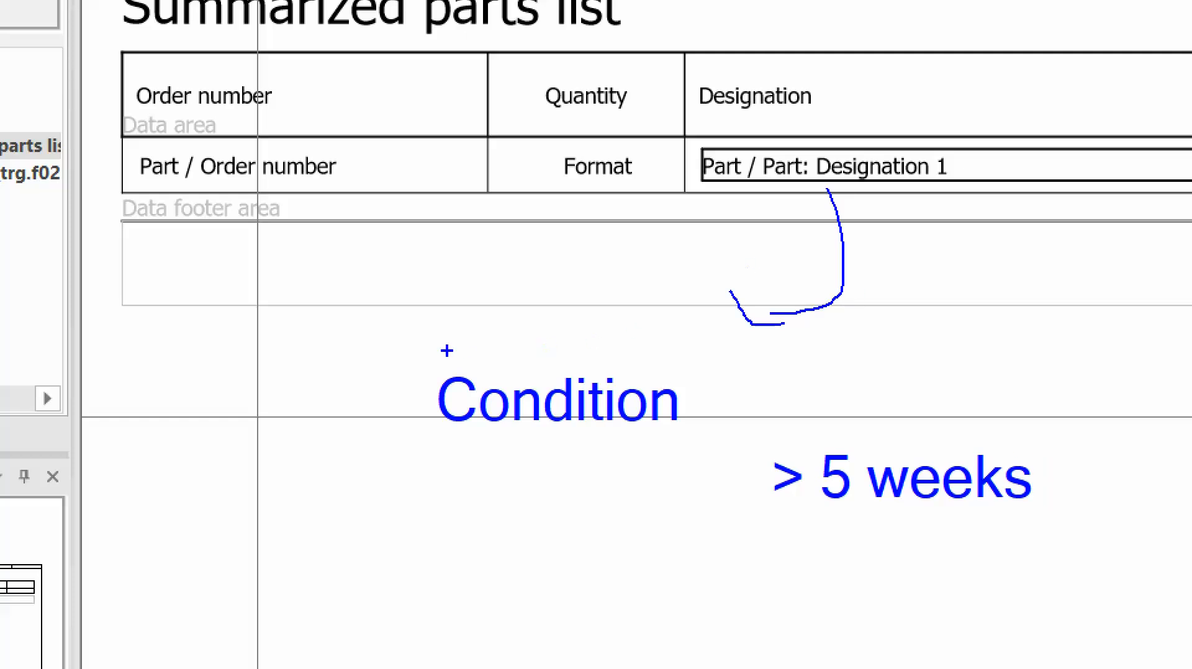
pyautogui.keyDown('ctrl'); pyautogui.moveTo(404, 355); pyautogui.dragTo(753, 437); pyautogui.keyUp('ctrl')
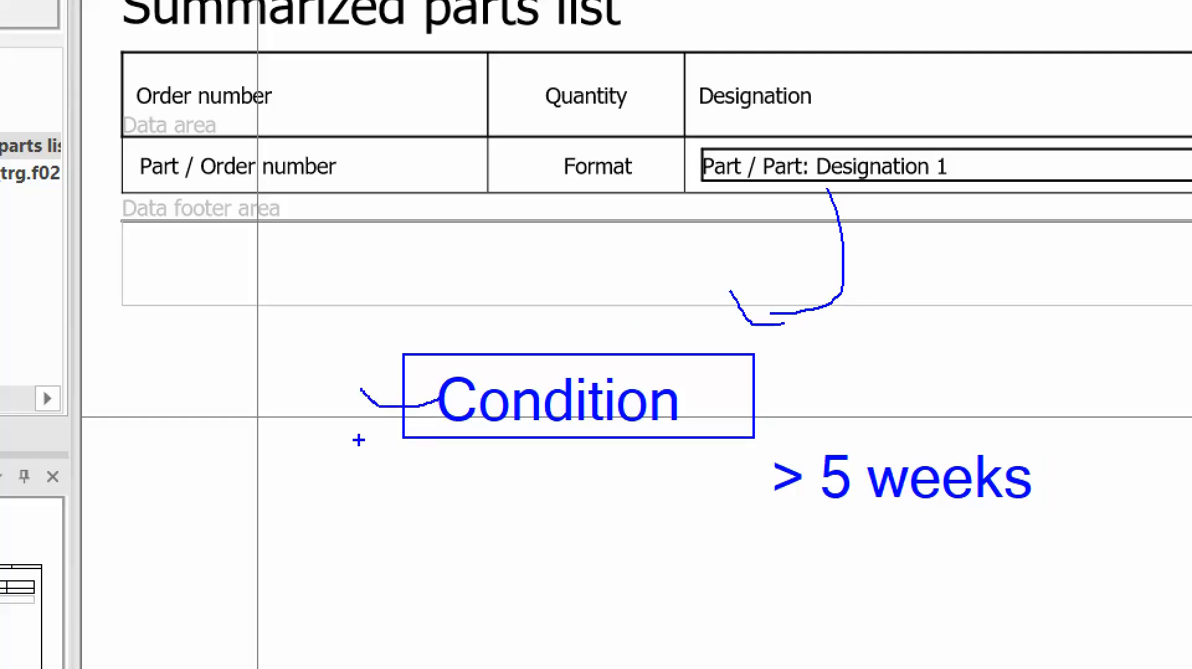
pyautogui.press('Escape')
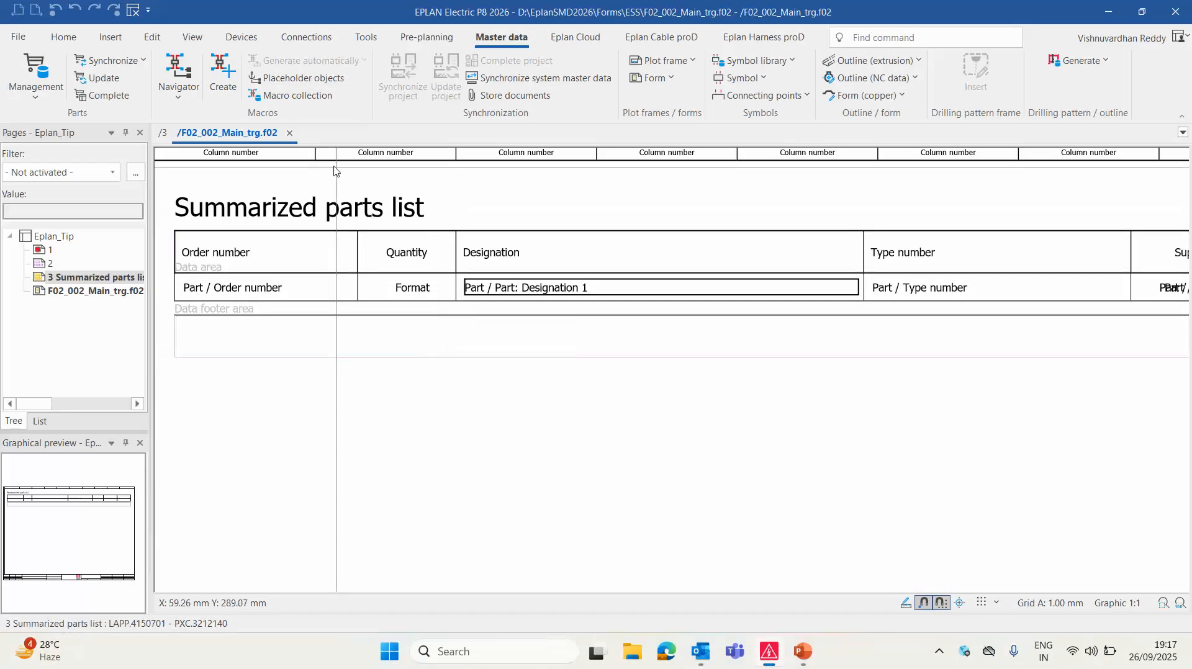
# Insert a conditional form above the Designation header and add F02_002_Lead_trg as its form
pyautogui.click(110, 39)
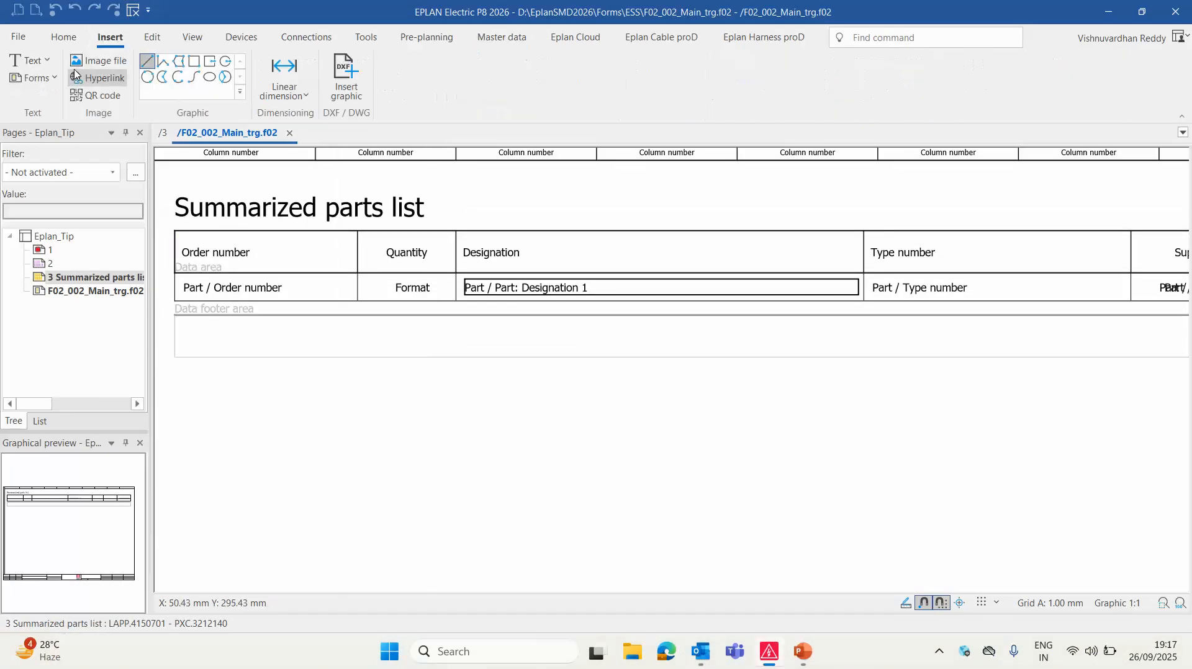
pyautogui.click(33, 78)
pyautogui.click(64, 237)
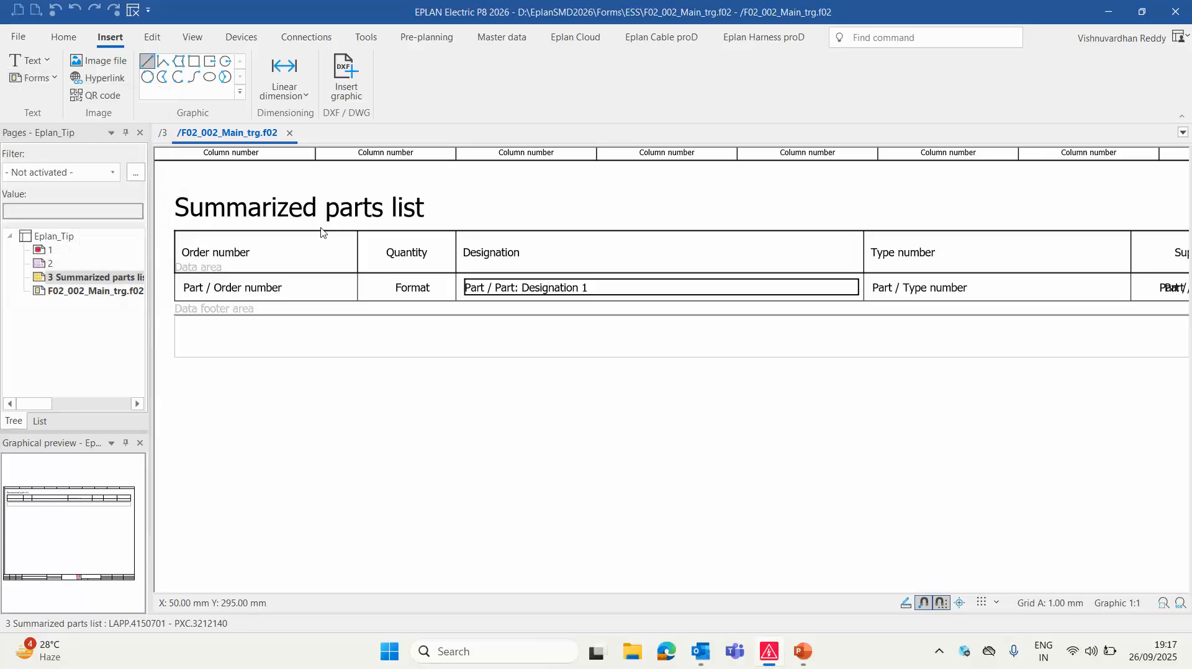
pyautogui.click(538, 221)
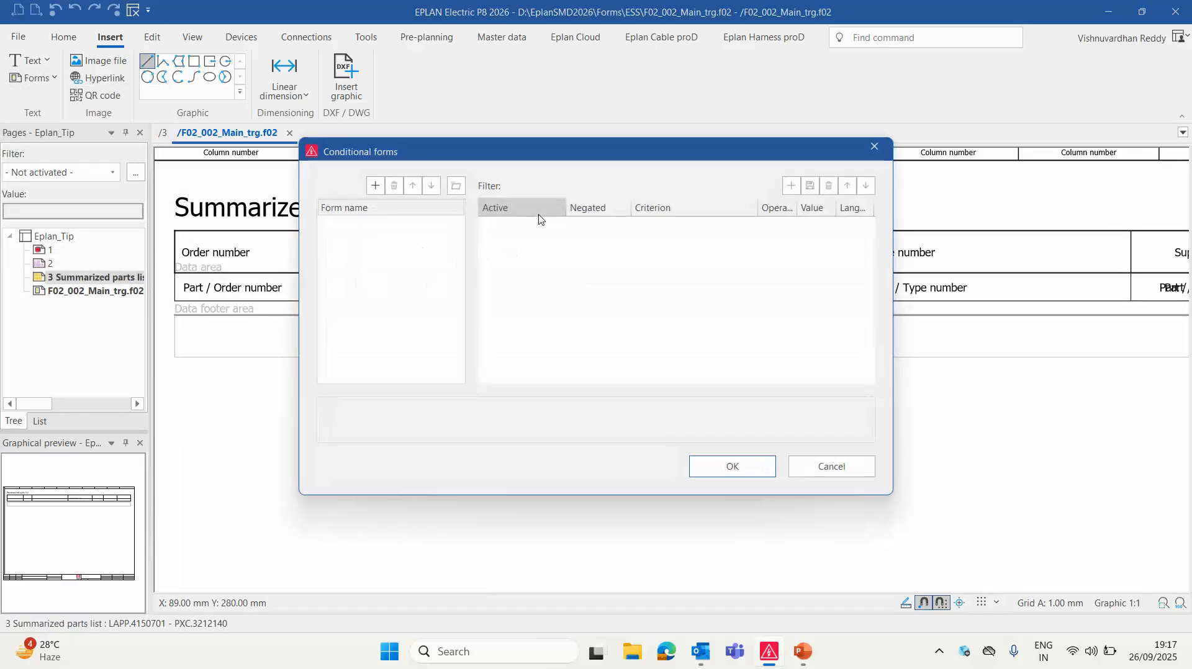
pyautogui.click(375, 186)
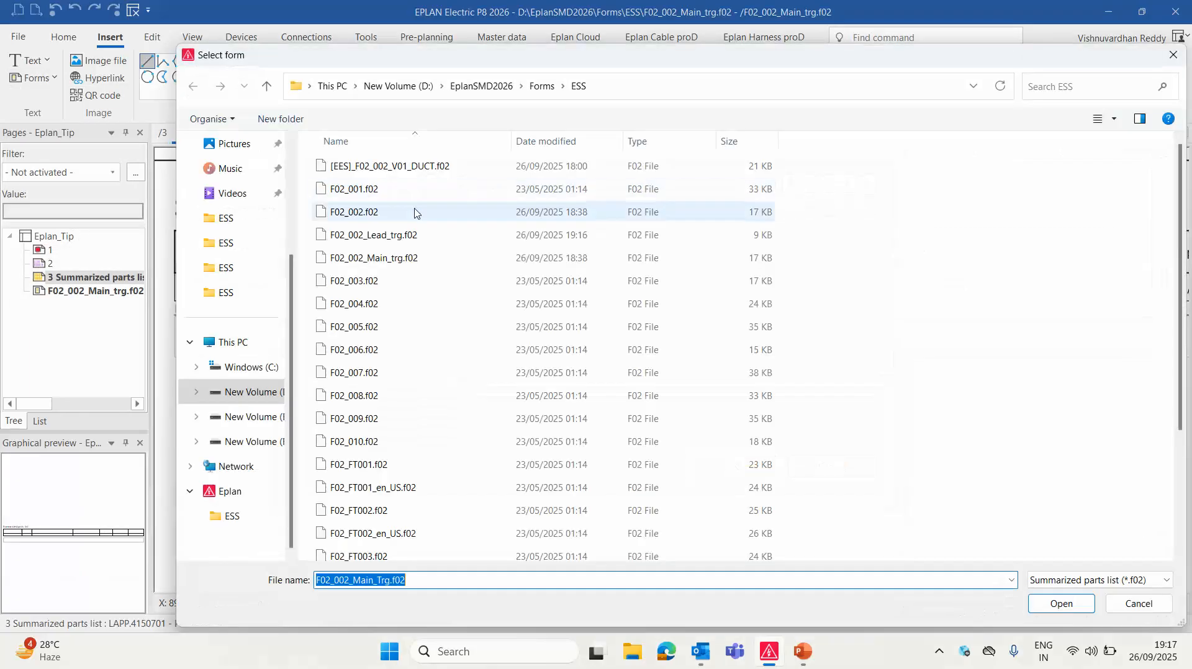
pyautogui.click(408, 236)
pyautogui.doubleClick(408, 236)
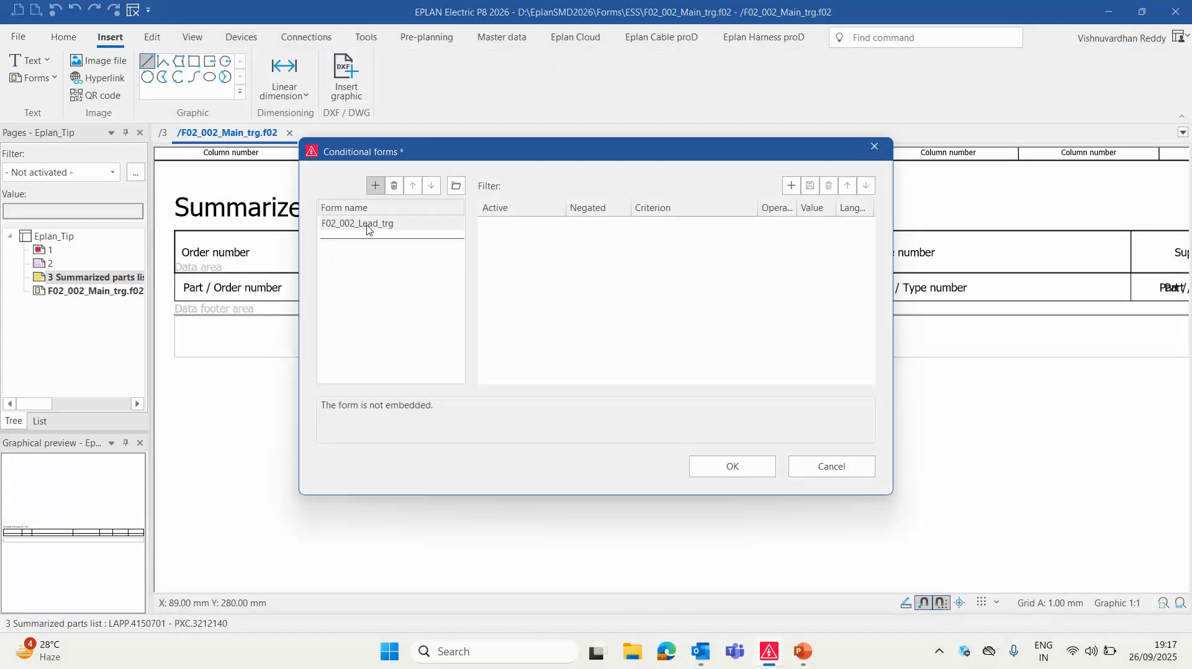
# Add a filter criterion for F02_002_Lead_trg using the property Free properties: Value [10] <22147 10>
pyautogui.click(365, 225)
pyautogui.click(790, 186)
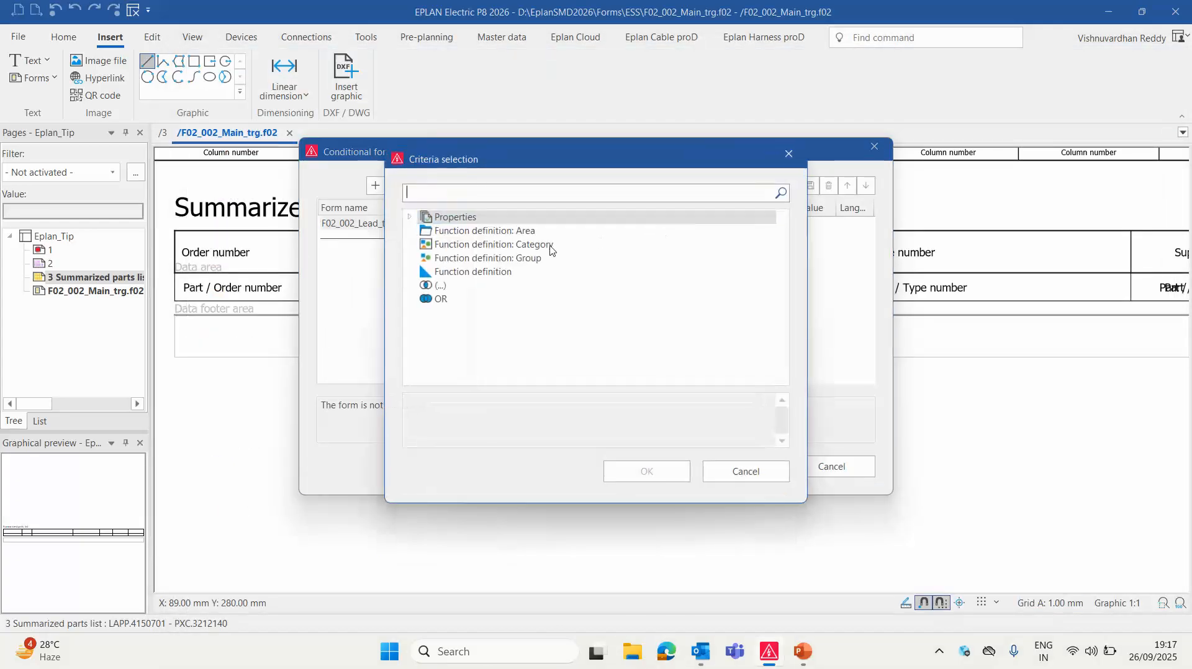
pyautogui.doubleClick(418, 219)
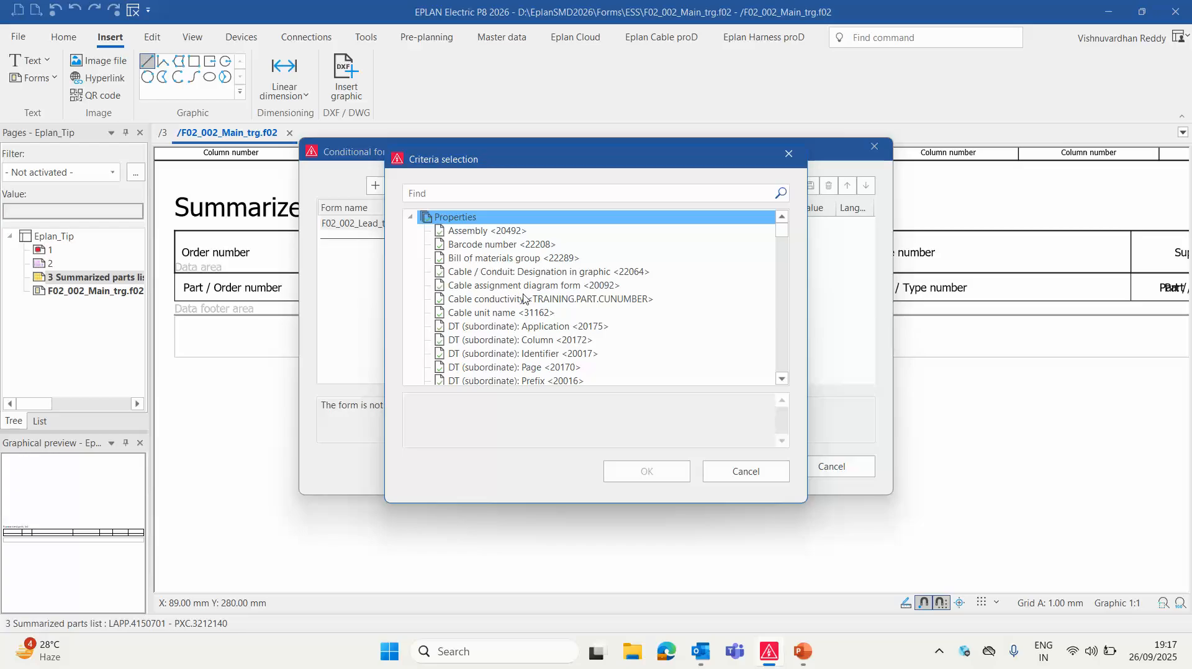
pyautogui.scroll(-10, 524, 299)
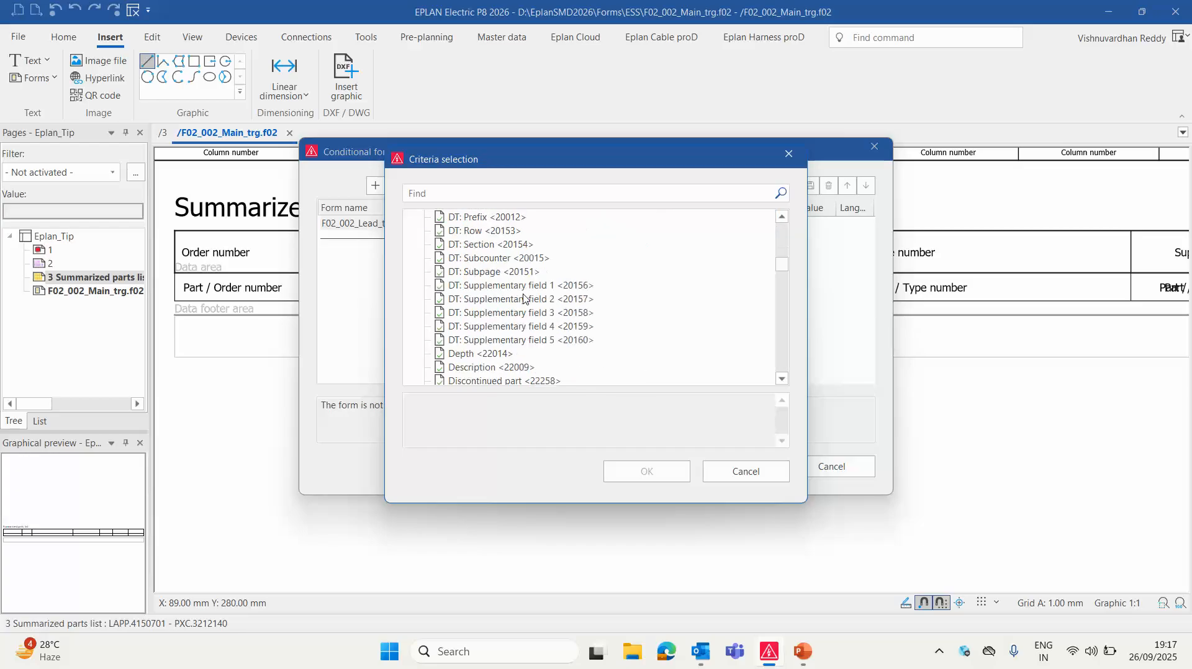
pyautogui.scroll(-15, 523, 299)
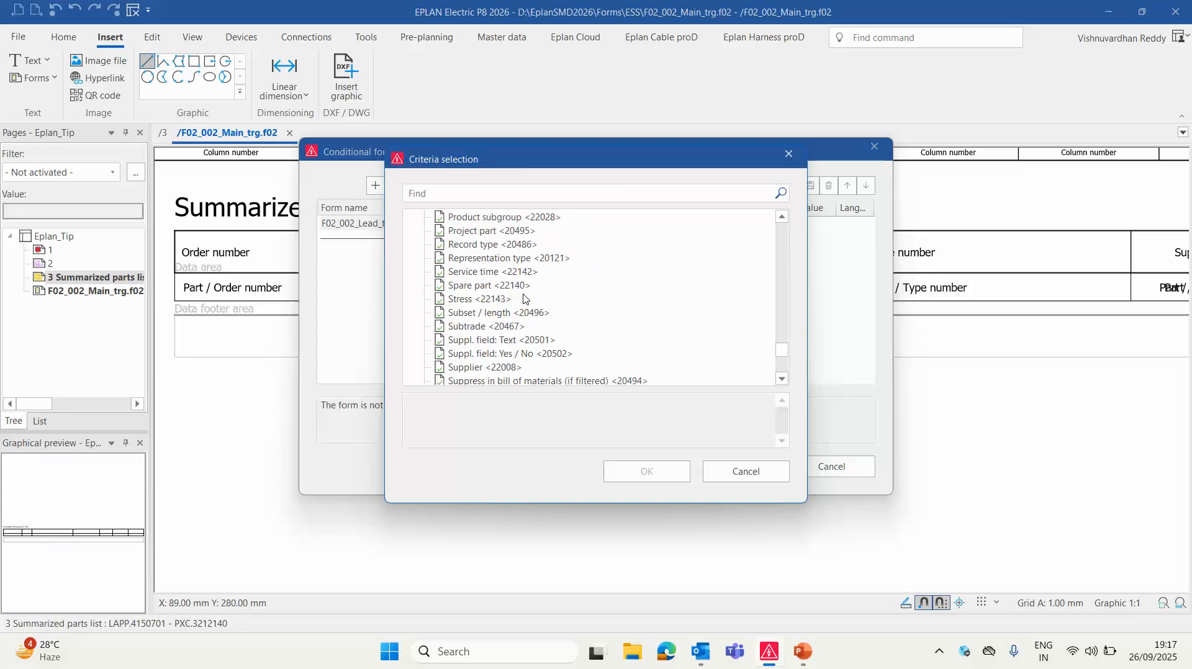
pyautogui.scroll(-3, 523, 299)
pyautogui.scroll(18, 523, 299)
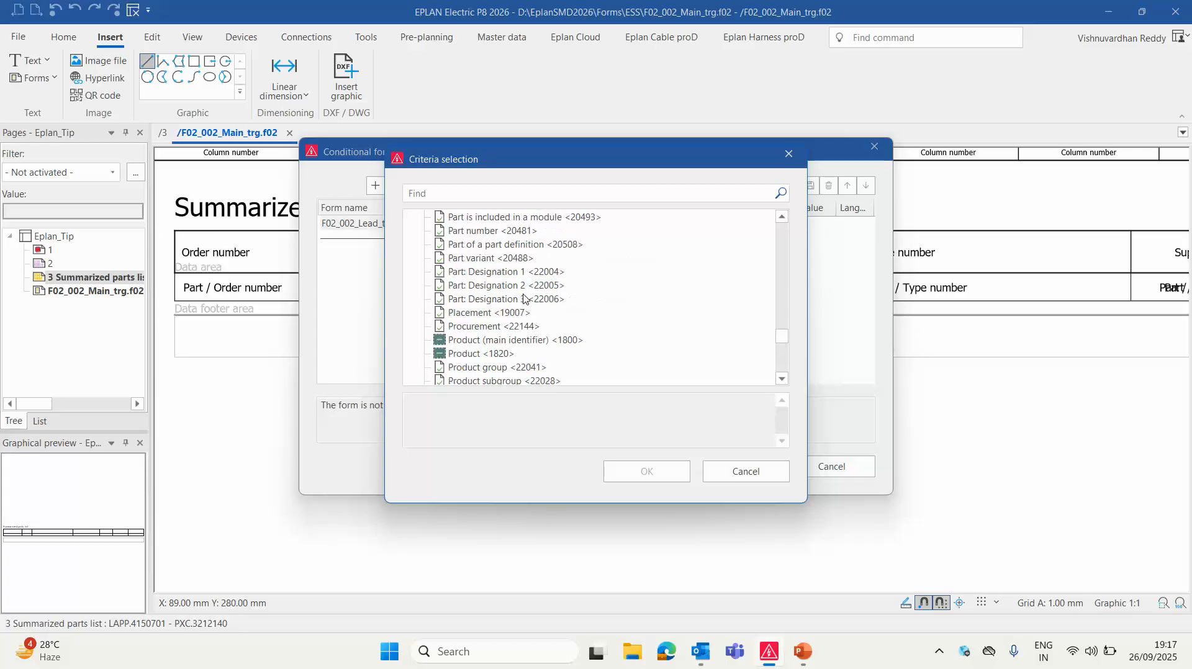
pyautogui.scroll(10, 523, 299)
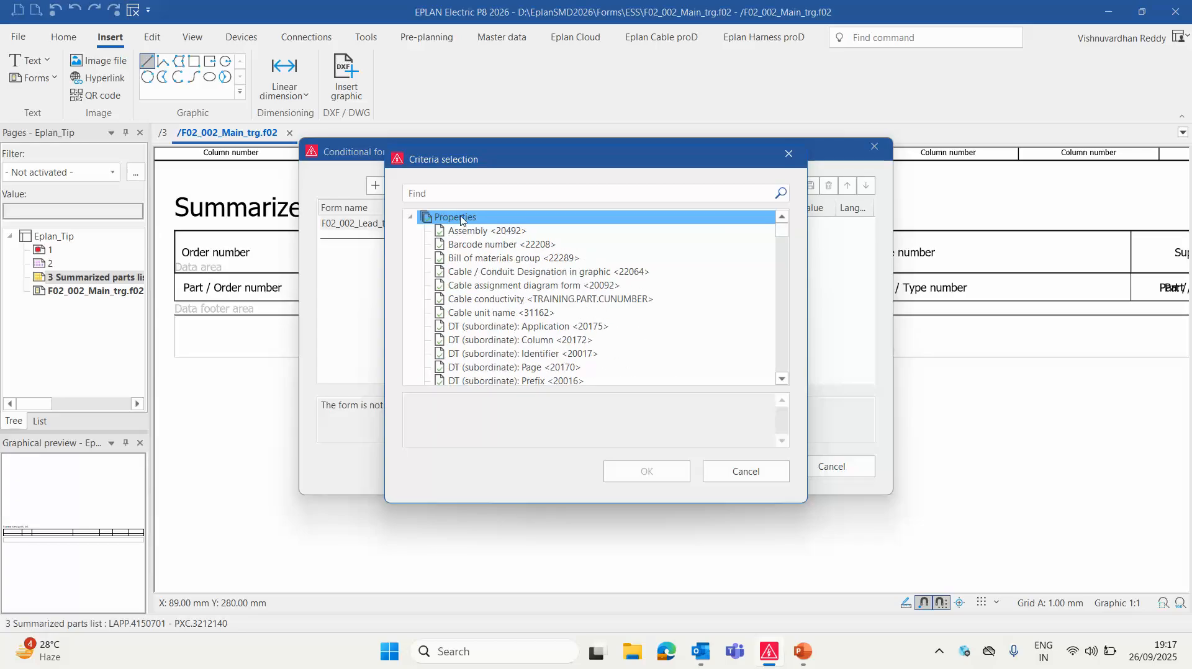
pyautogui.click(444, 187)
pyautogui.write('Free')
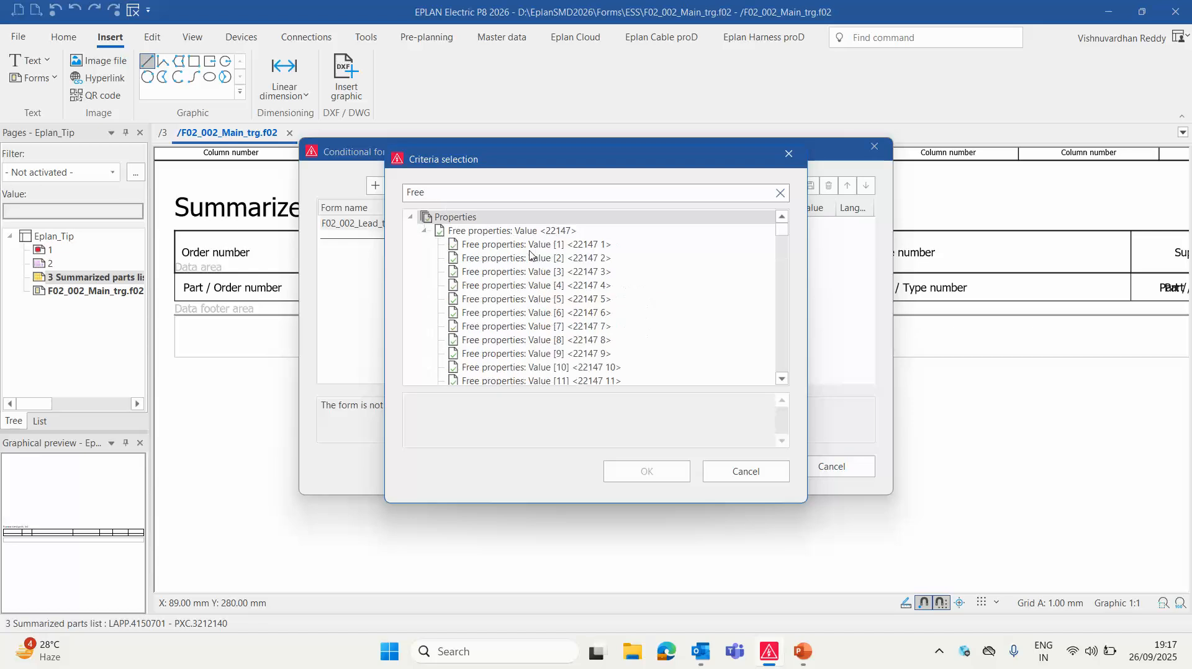
pyautogui.doubleClick(591, 367)
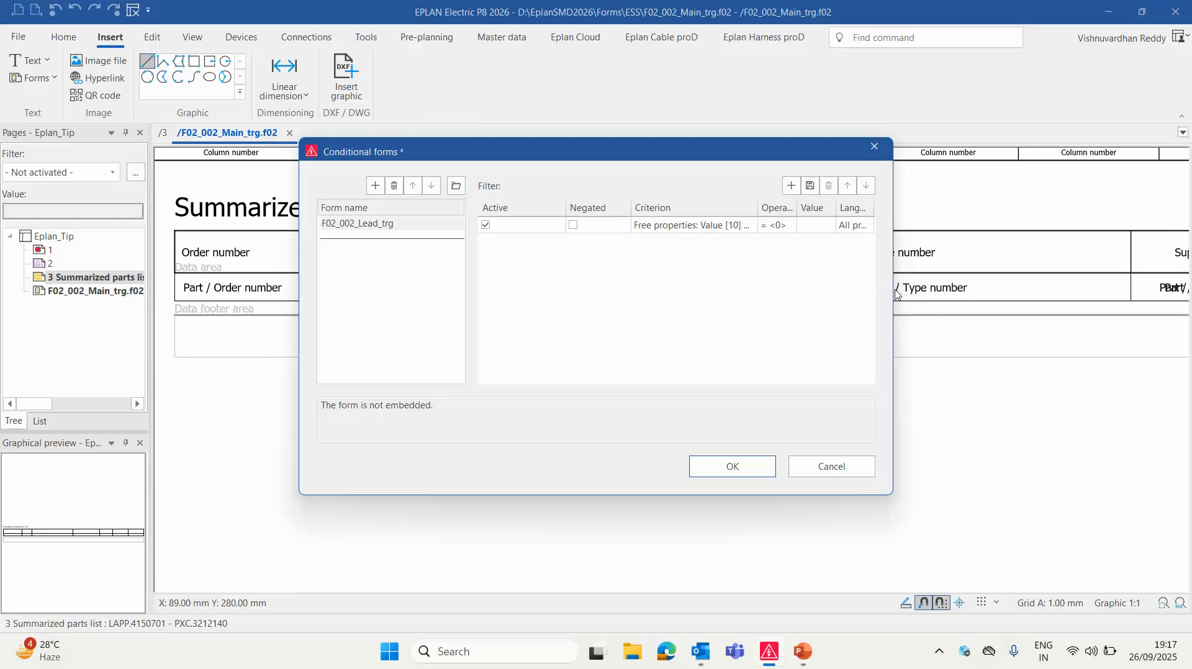
# Set the criterion's operator to > <1>, enter its comparison value and accept the conditional form settings
pyautogui.moveTo(892, 290); pyautogui.dragTo(1084, 289)
pyautogui.rightClick(755, 272)
pyautogui.click(789, 311)
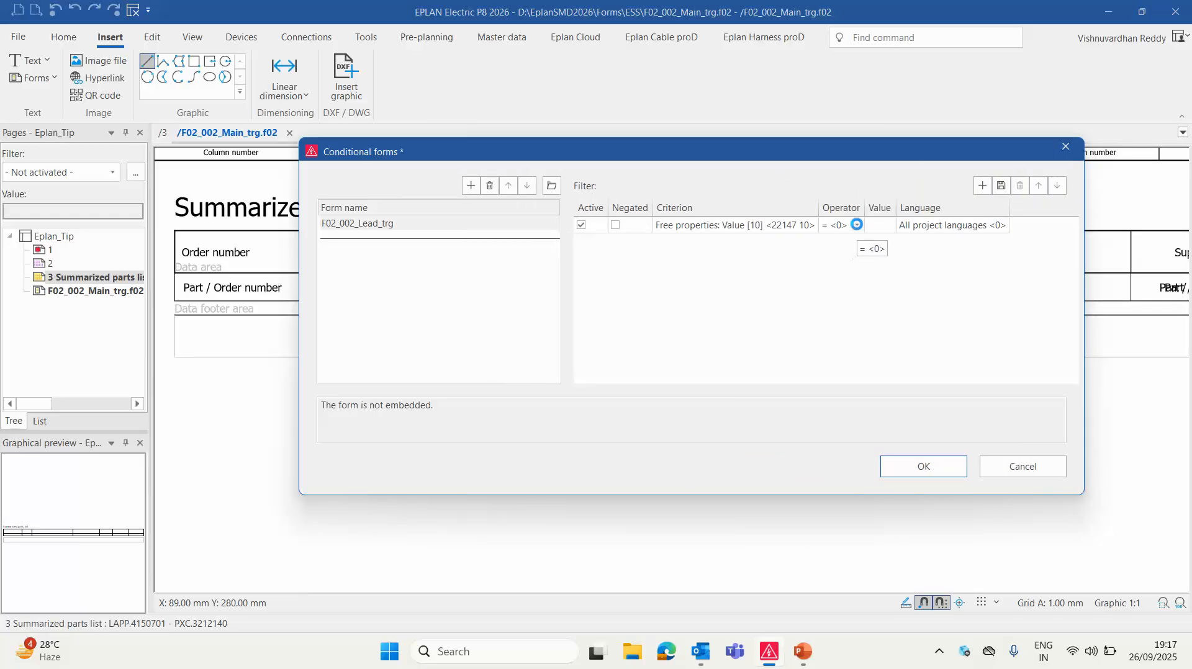
pyautogui.click(856, 225)
pyautogui.click(839, 257)
pyautogui.click(881, 225)
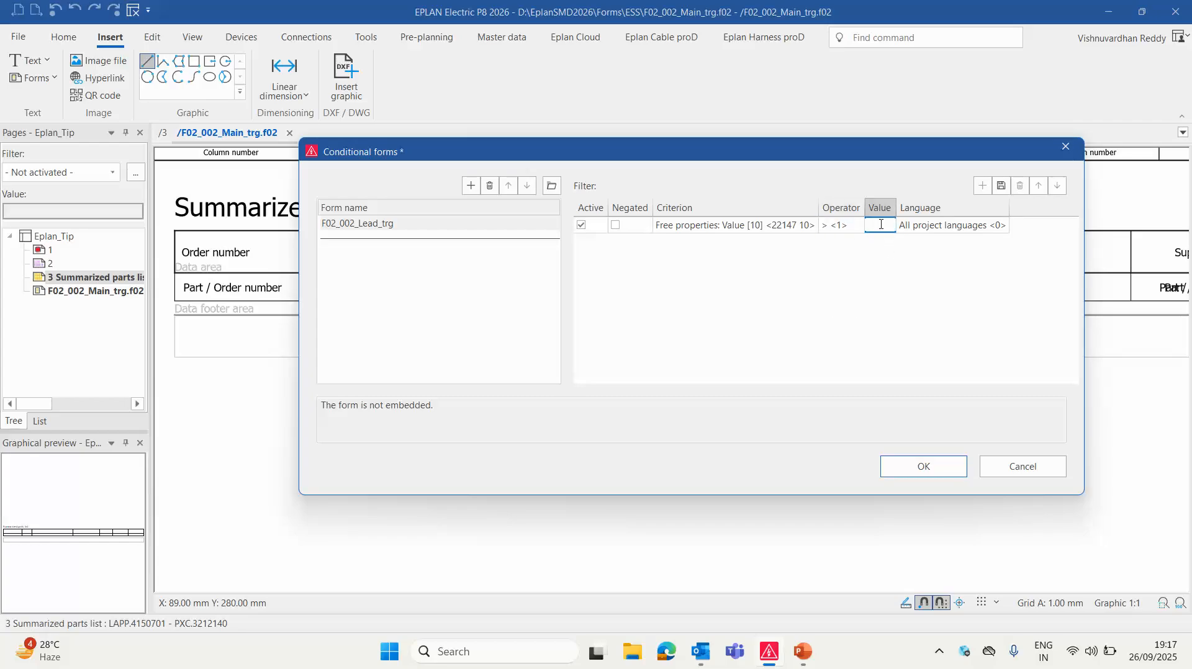
pyautogui.click(922, 466)
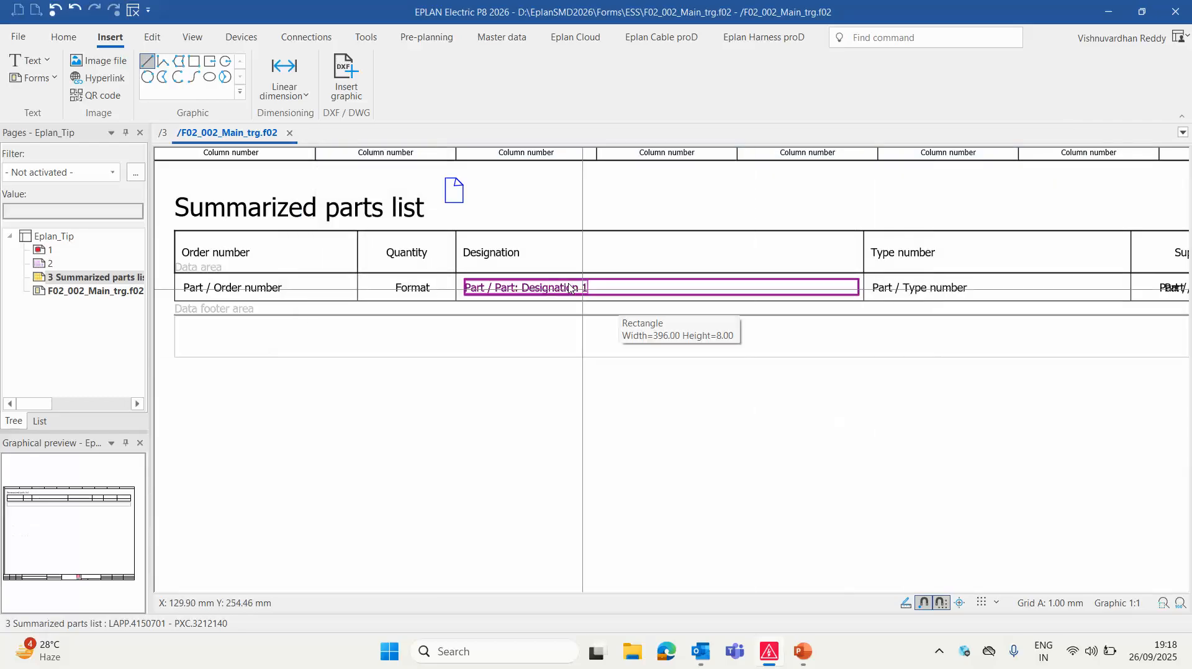
# Close the F02_002_Main_trg.f02 form and update the reports of the Eplan_Tip project
pyautogui.click(289, 133)
pyautogui.click(55, 236)
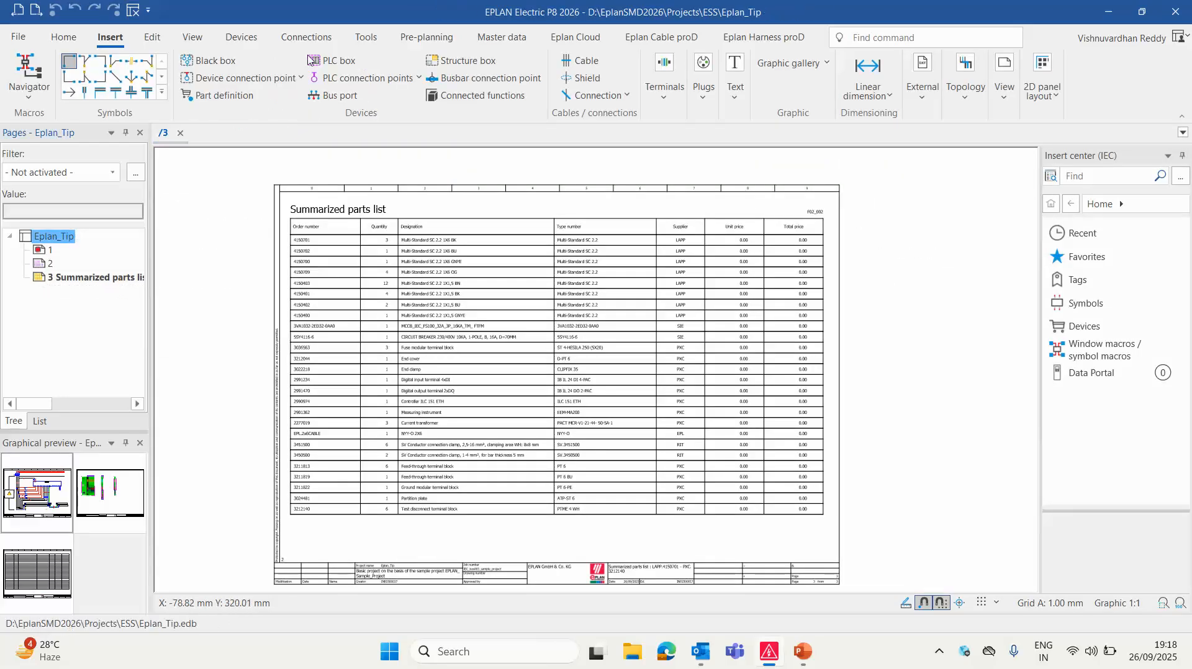
pyautogui.click(366, 37)
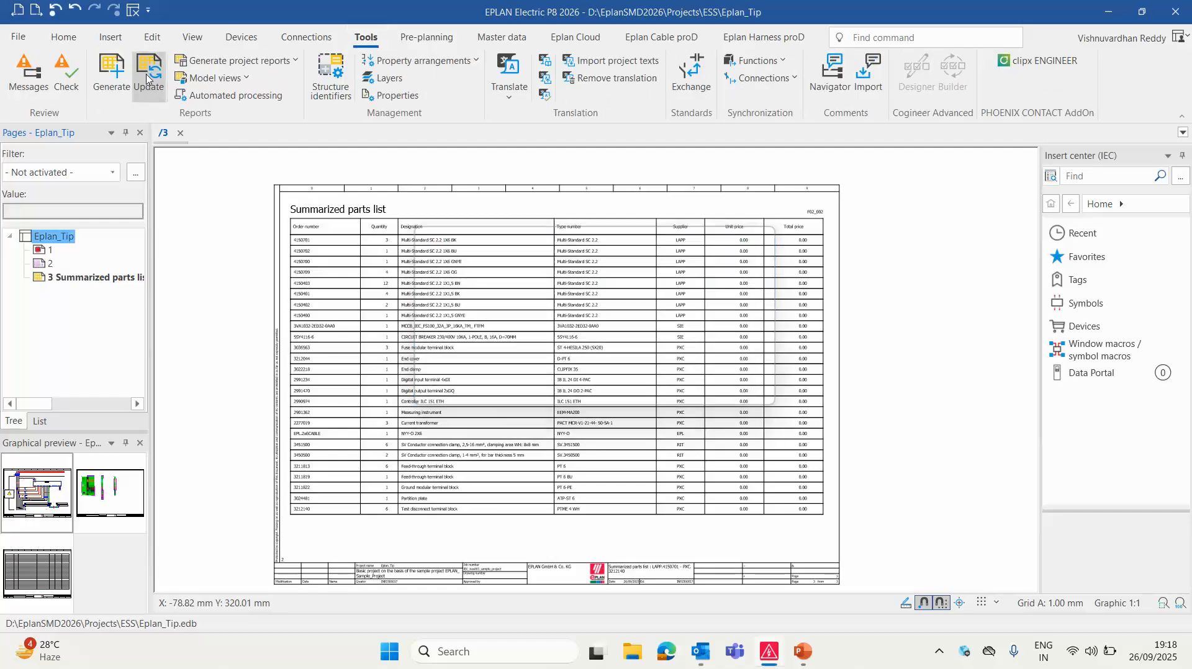
# In the project's report templates, set the form of Summarized parts list template 1 to F02_002_Main_trg.f02
pyautogui.scroll(3, 366, 405)
pyautogui.scroll(-3, 366, 404)
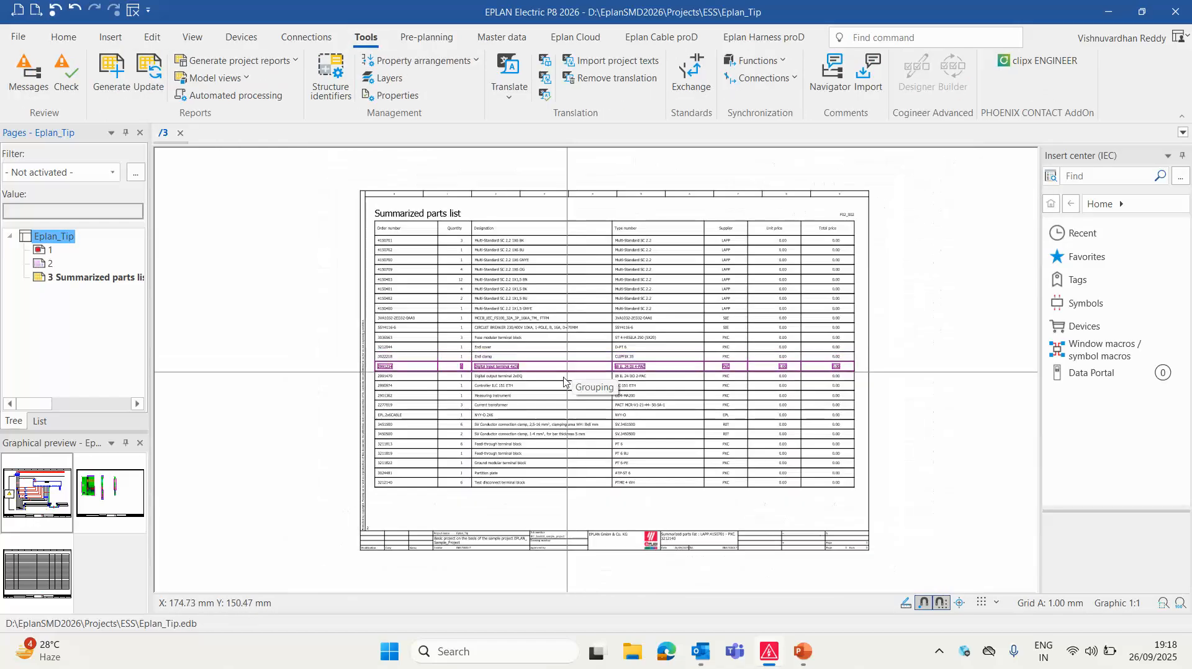
pyautogui.scroll(3, 403, 394)
pyautogui.scroll(-3, 404, 395)
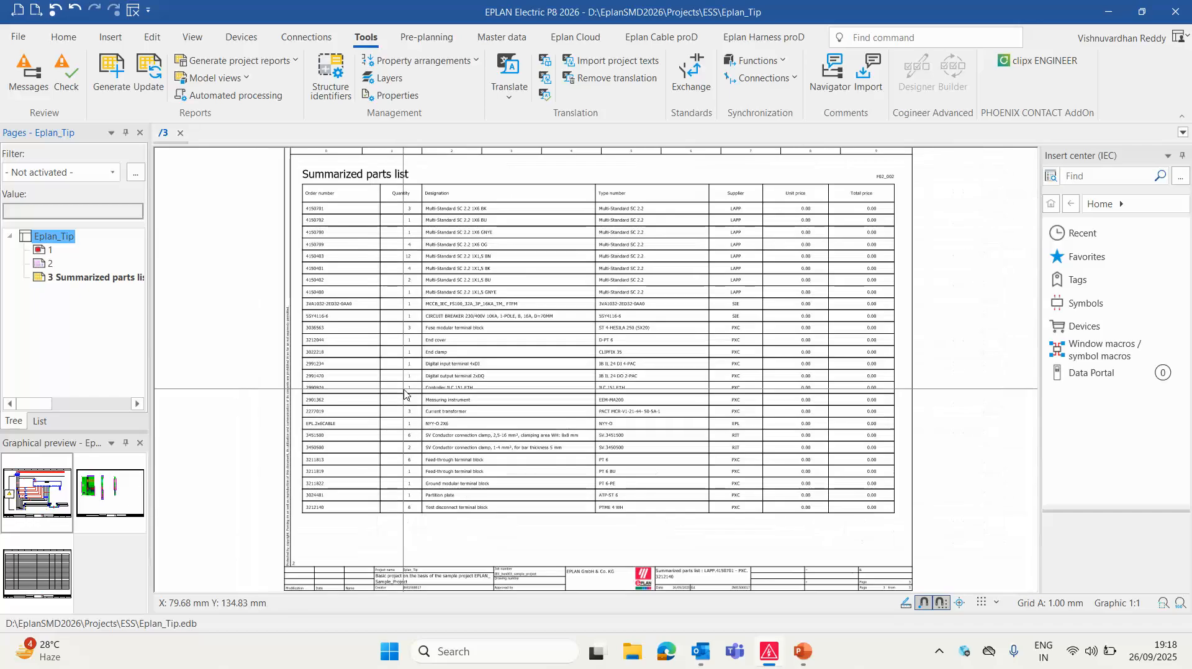
pyautogui.scroll(4, 773, 180)
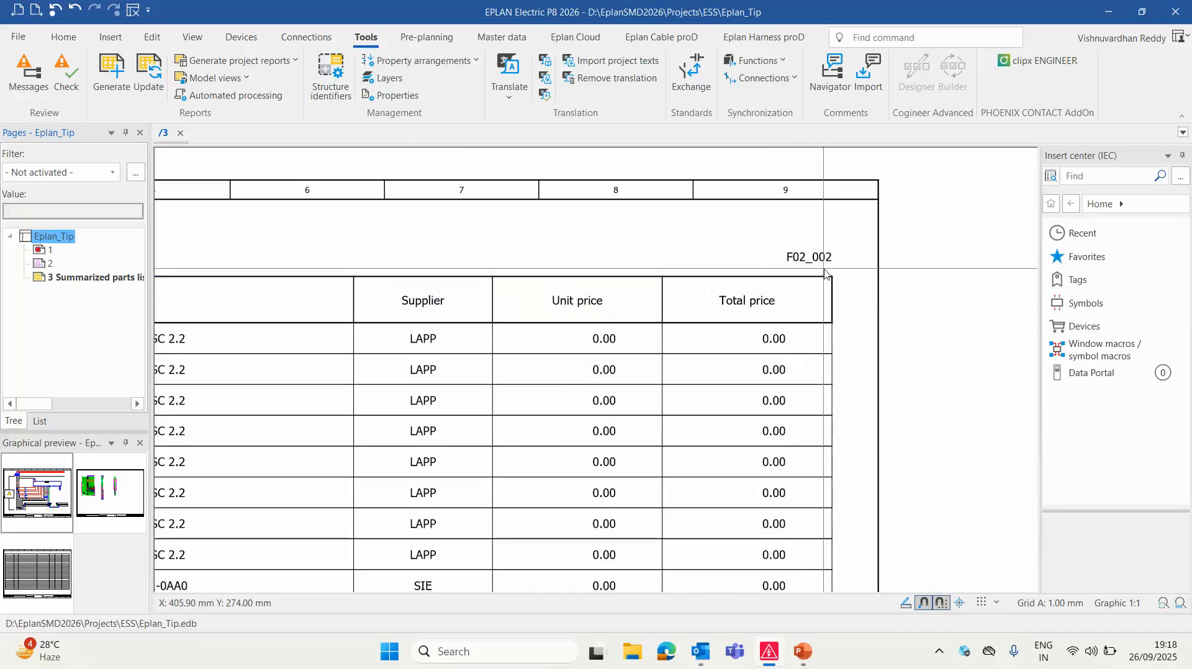
pyautogui.scroll(-3, 825, 273)
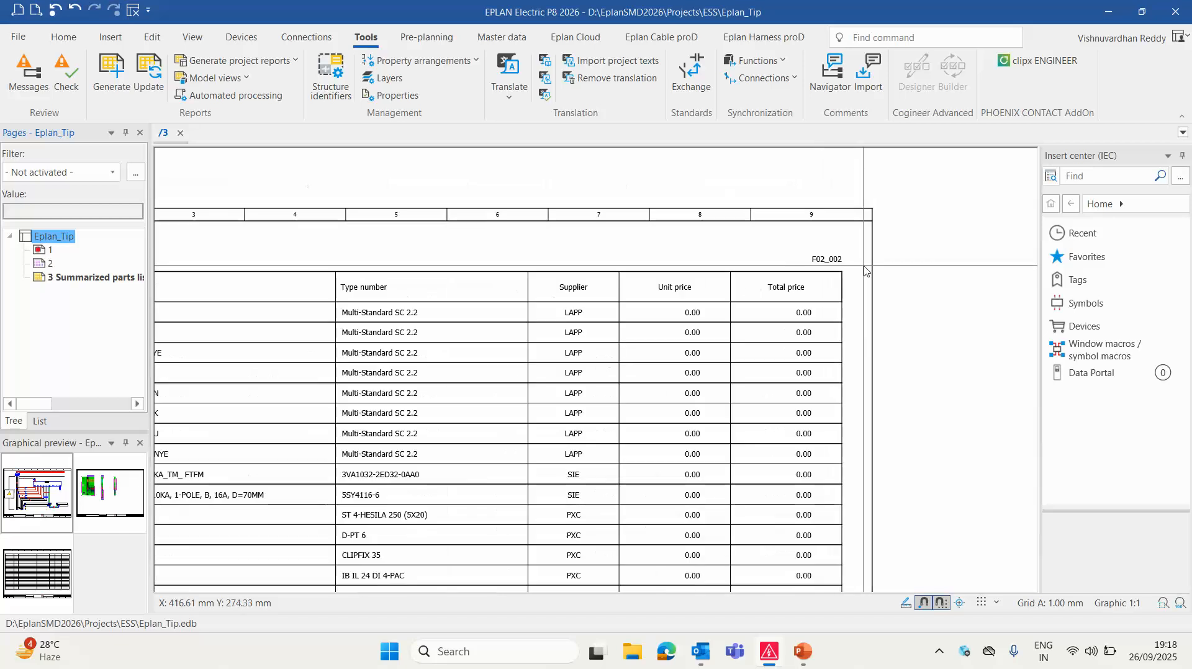
pyautogui.click(112, 74)
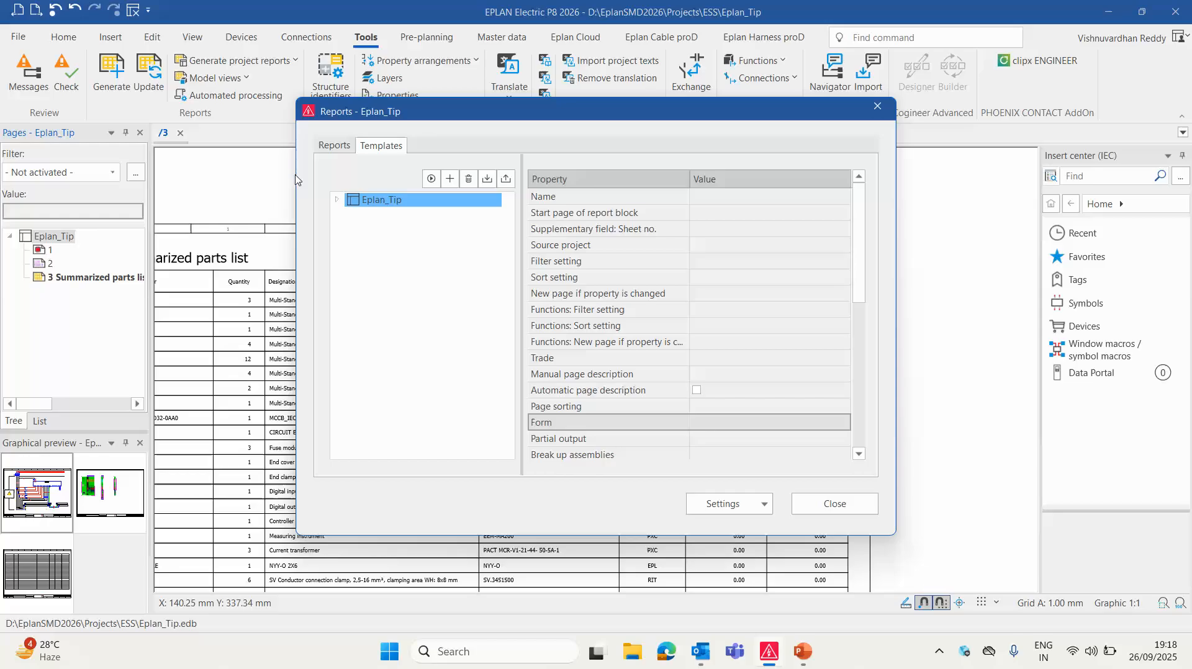
pyautogui.click(337, 200)
pyautogui.click(351, 214)
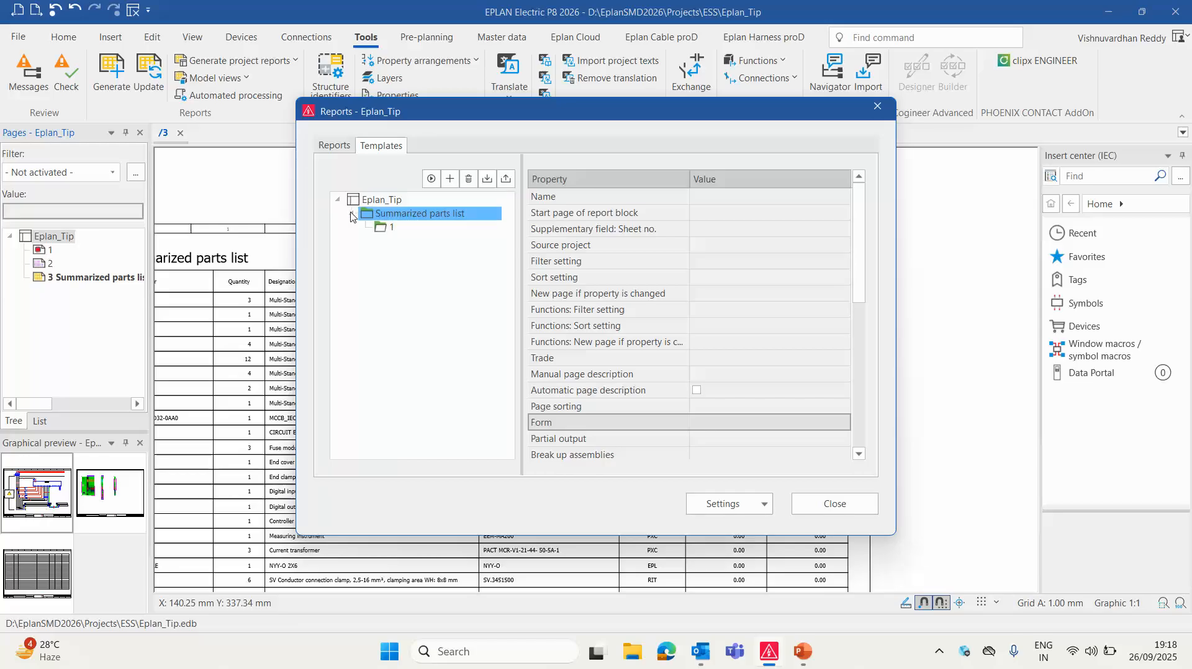
pyautogui.click(386, 228)
pyautogui.click(842, 422)
pyautogui.click(842, 422)
pyautogui.click(748, 486)
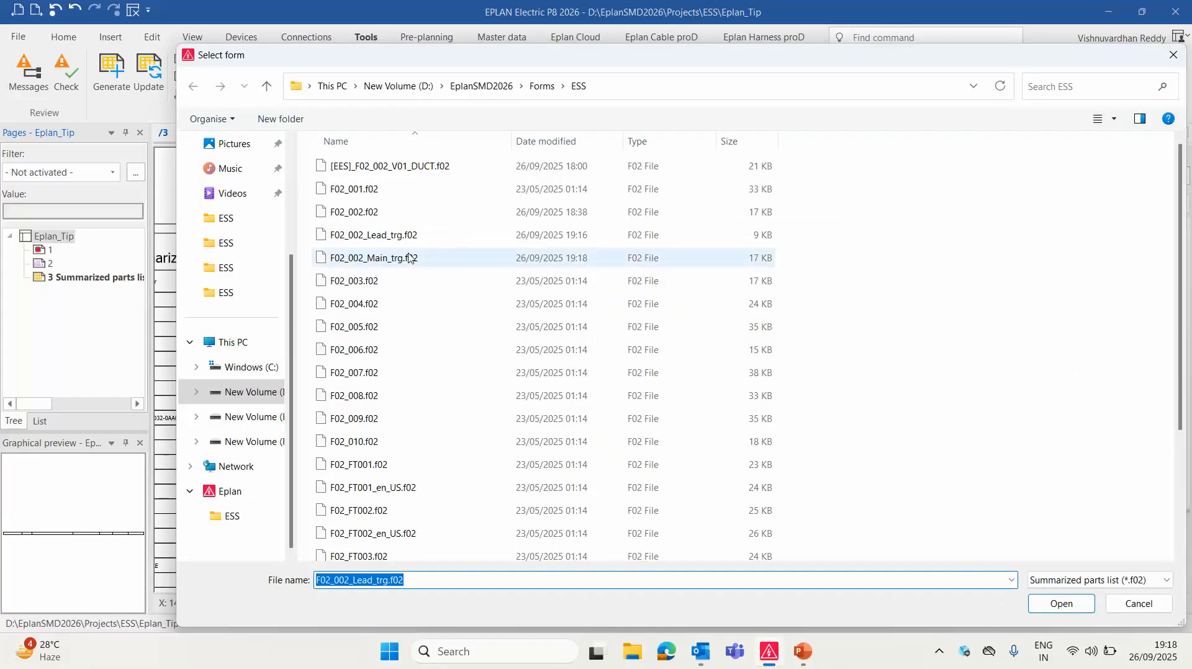
pyautogui.doubleClick(410, 258)
# Generate the report from Summarized parts list template 1 and close the report settings
pyautogui.click(431, 179)
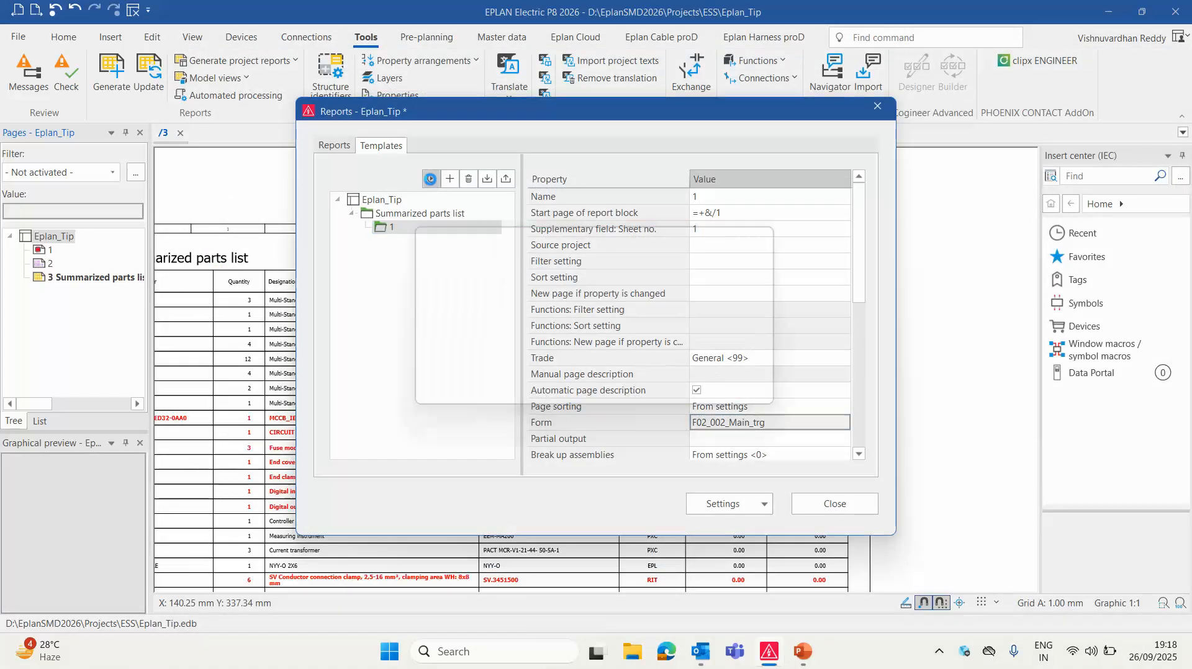
pyautogui.rightClick(392, 230)
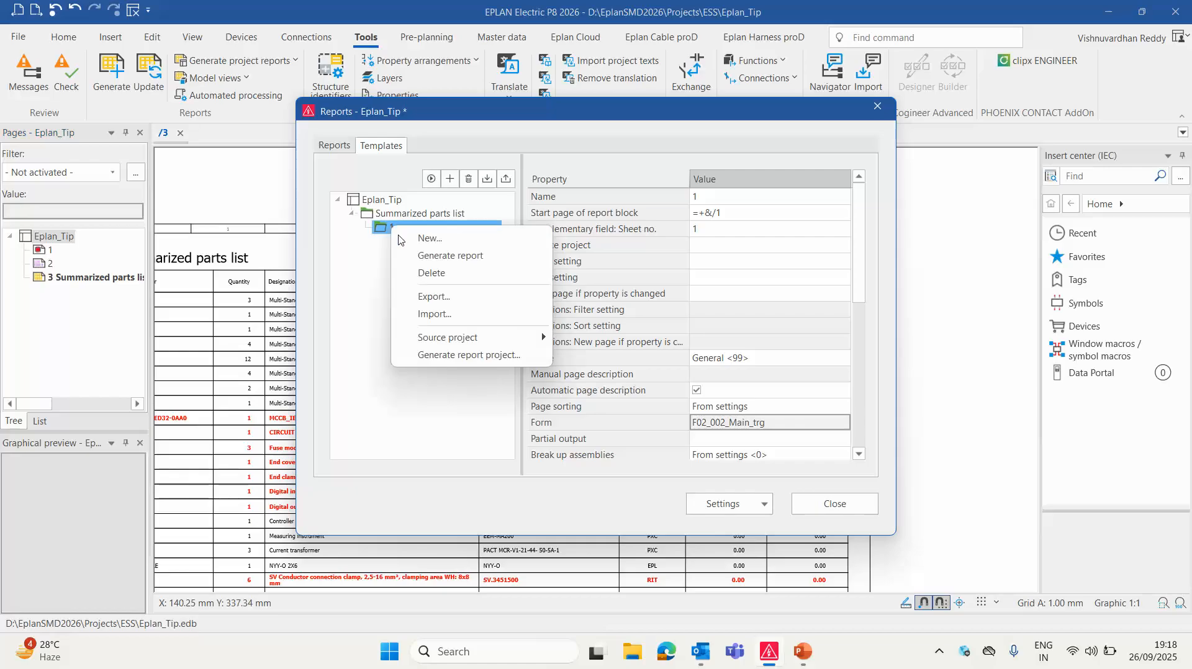
pyautogui.click(452, 255)
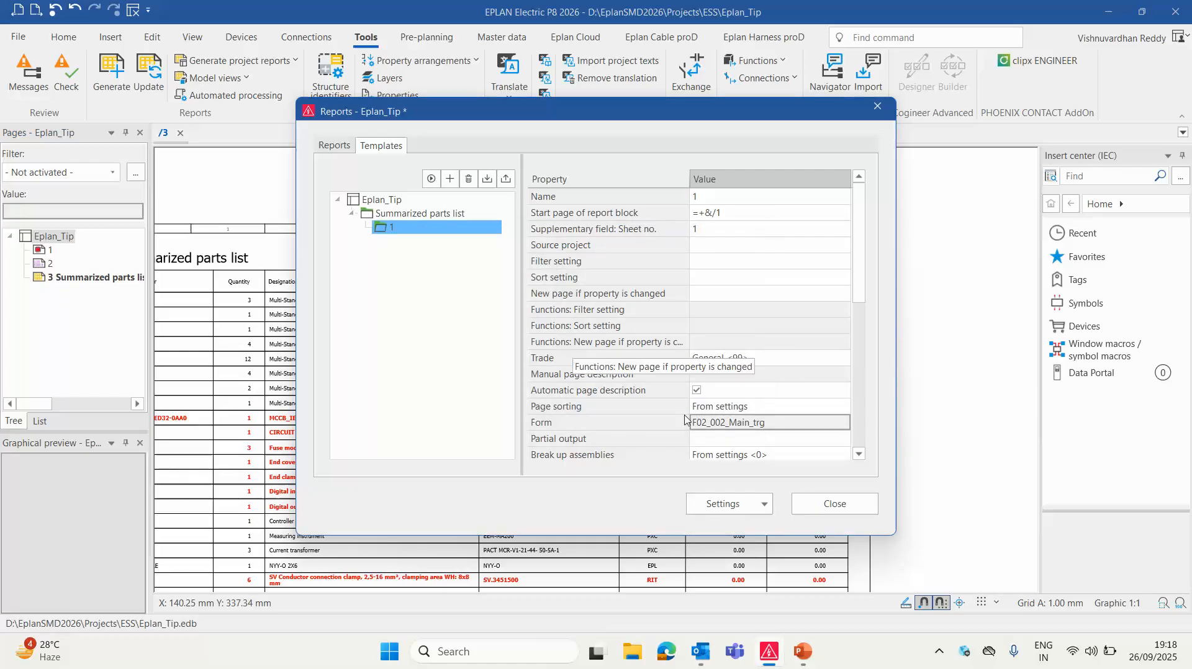
pyautogui.click(834, 503)
# Check the highlighted rows in the generated parts list and reopen the F02_002_Main_trg.f02 form for editing
pyautogui.scroll(3, 595, 493)
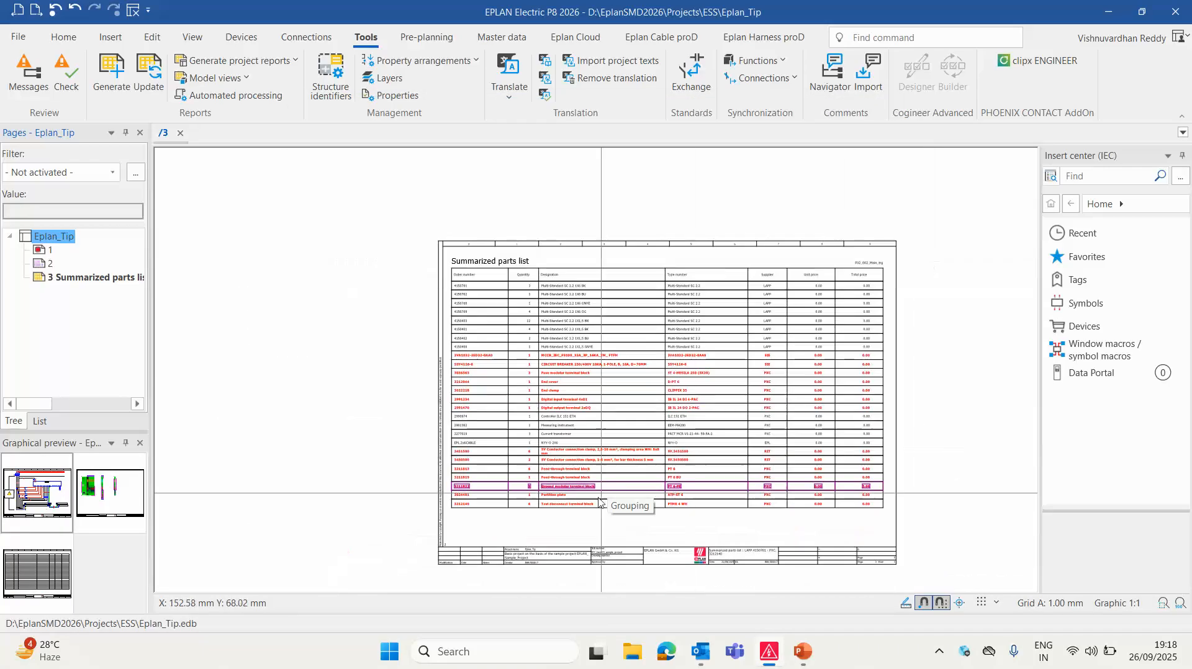
pyautogui.scroll(2, 590, 356)
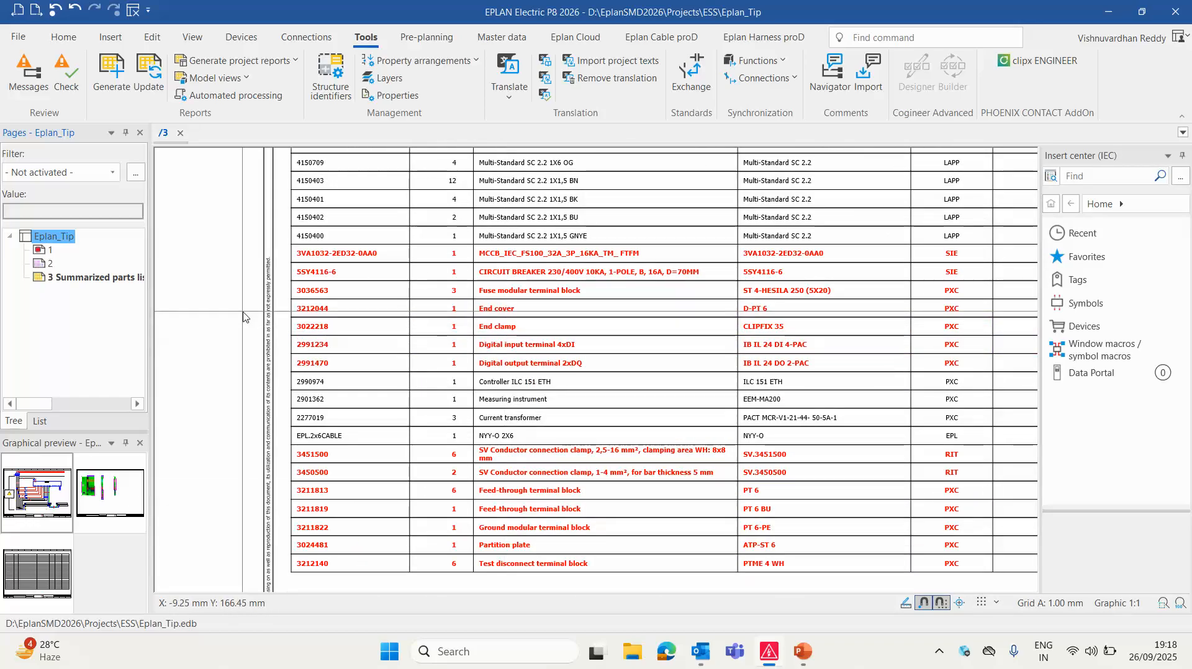
pyautogui.scroll(-1, 257, 278)
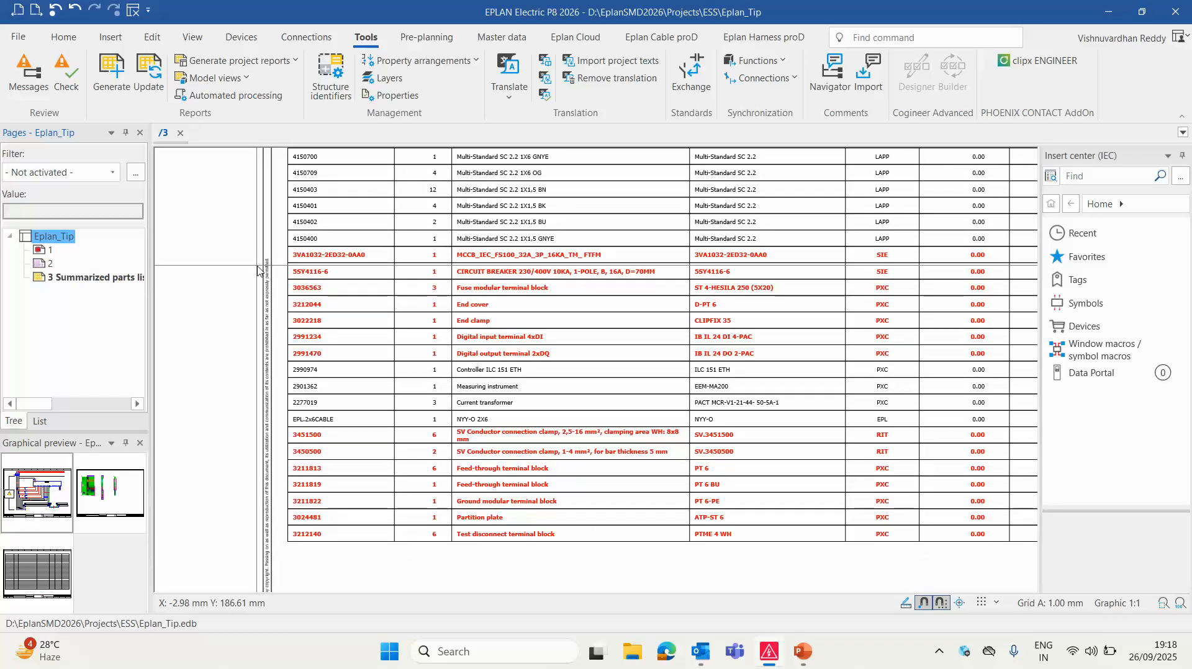
pyautogui.scroll(-3, 258, 270)
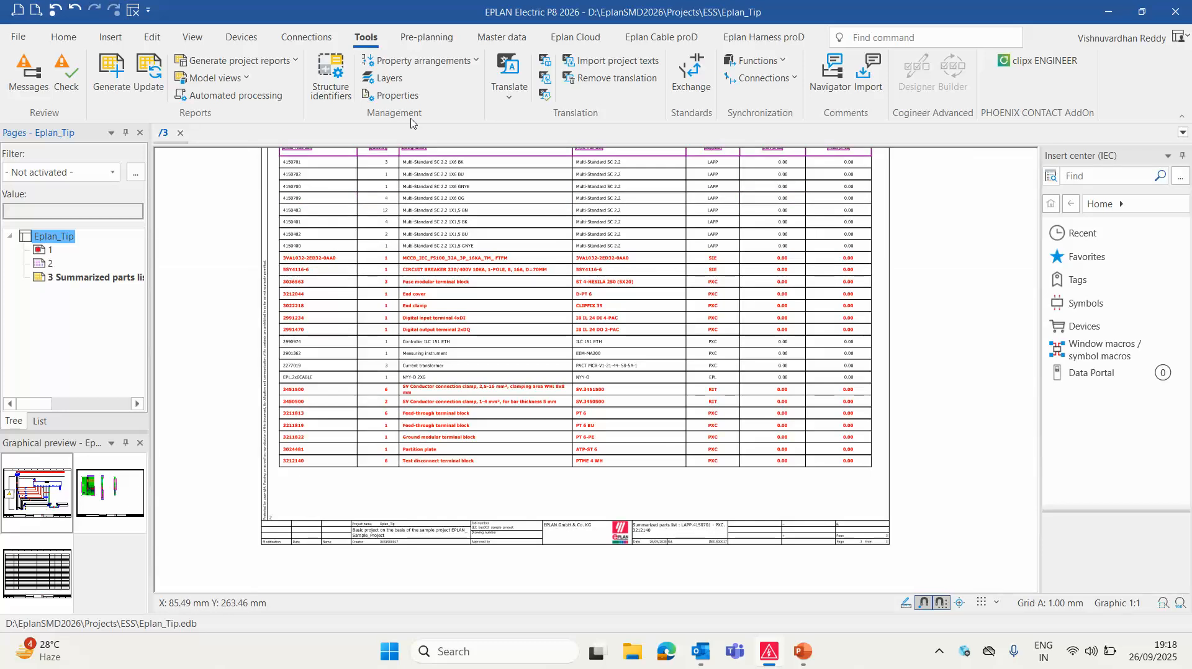
pyautogui.click(504, 37)
pyautogui.click(655, 78)
pyautogui.click(674, 113)
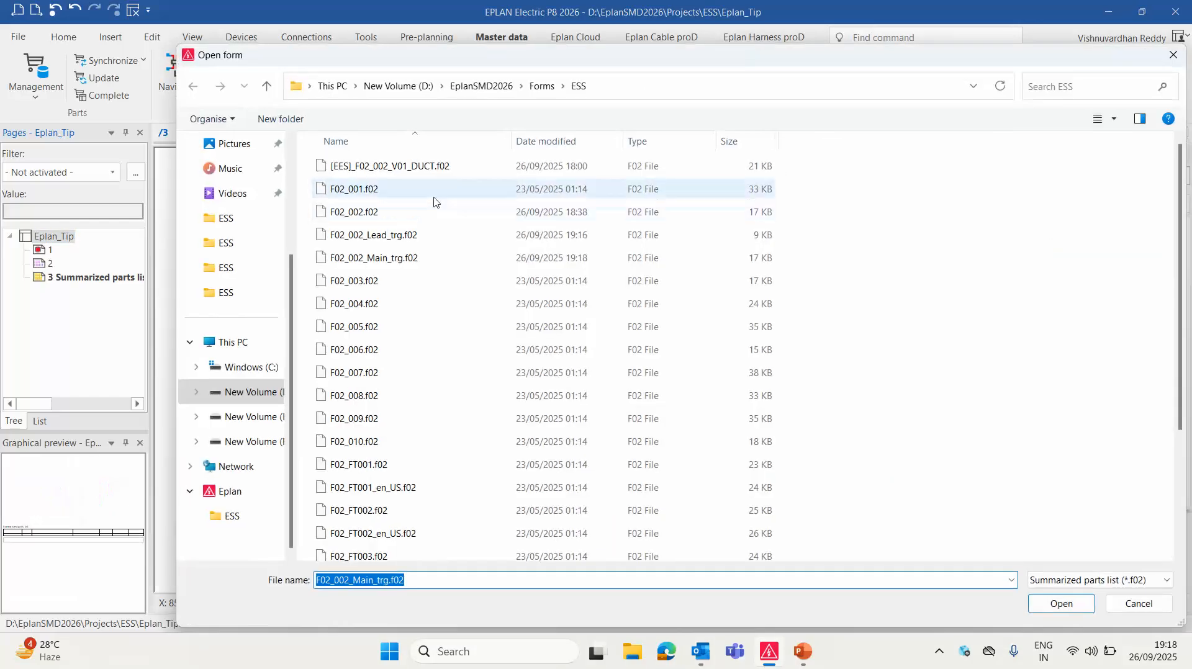
pyautogui.doubleClick(391, 258)
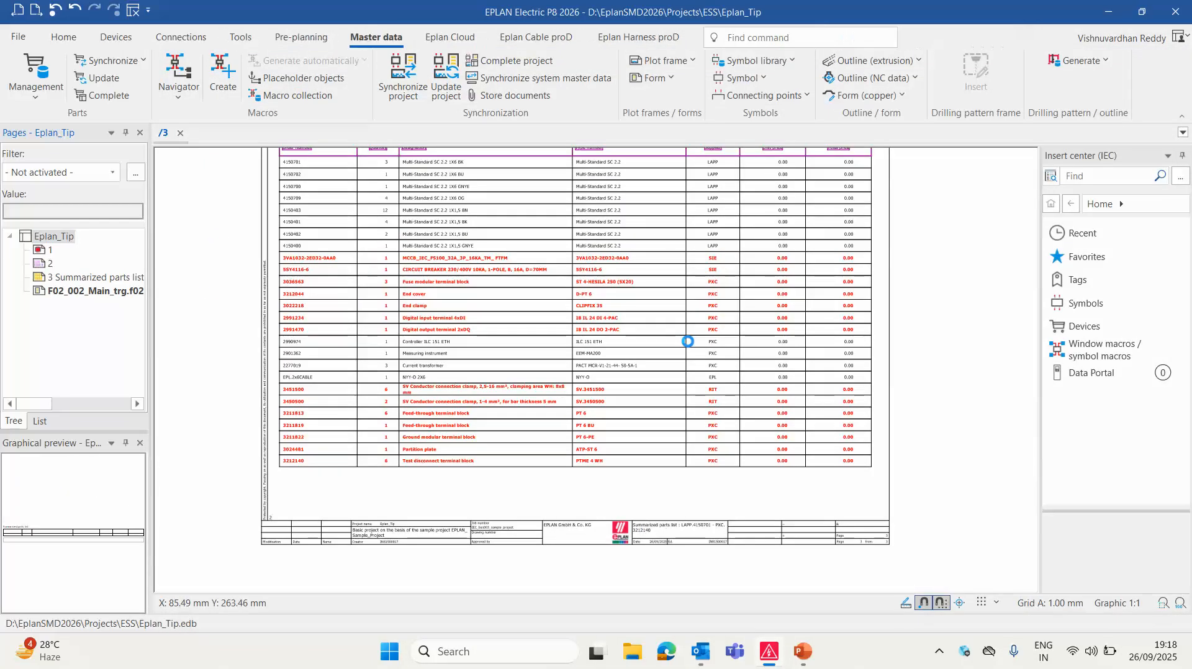
# Set the filter value of the conditional form beside the Summarized parts list title to 7
pyautogui.scroll(1, 288, 165)
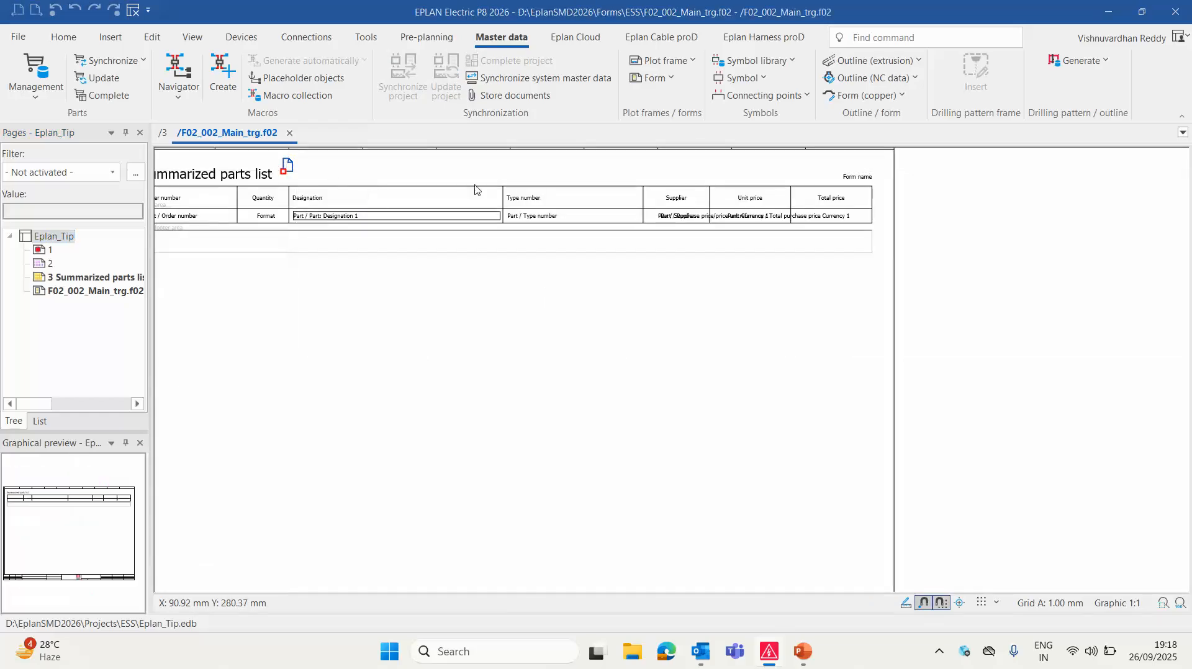
pyautogui.doubleClick(286, 165)
pyautogui.click(878, 225)
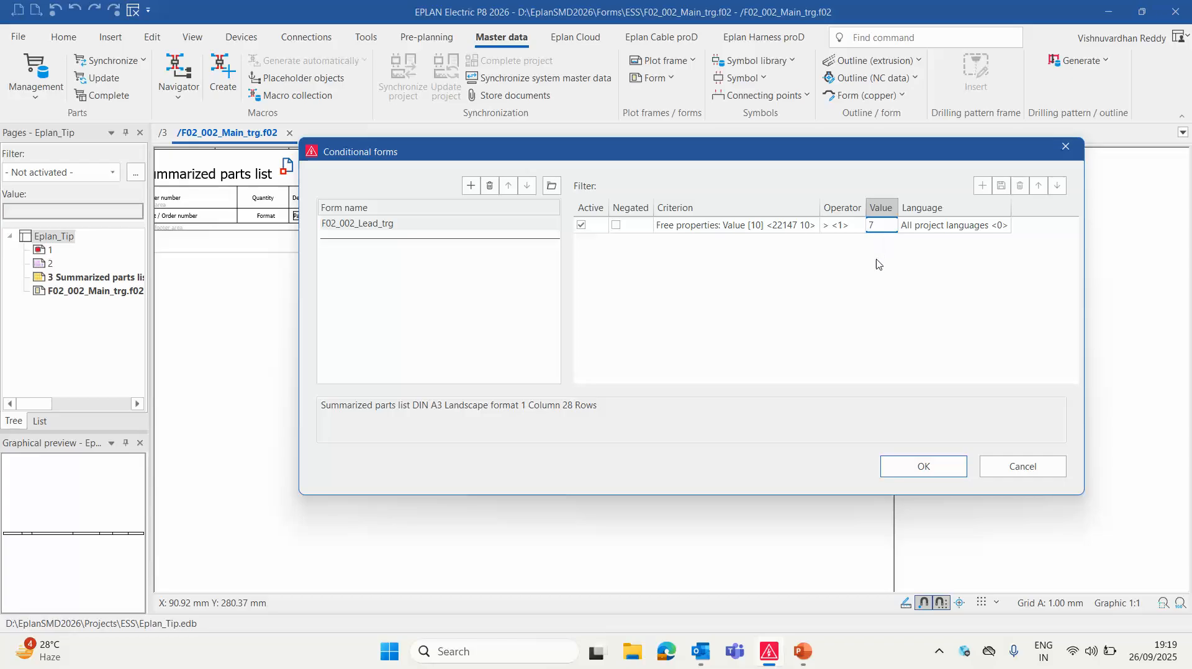
pyautogui.click(925, 466)
# Close the main form, synchronize the changed master data with the open project and update its reports
pyautogui.click(290, 135)
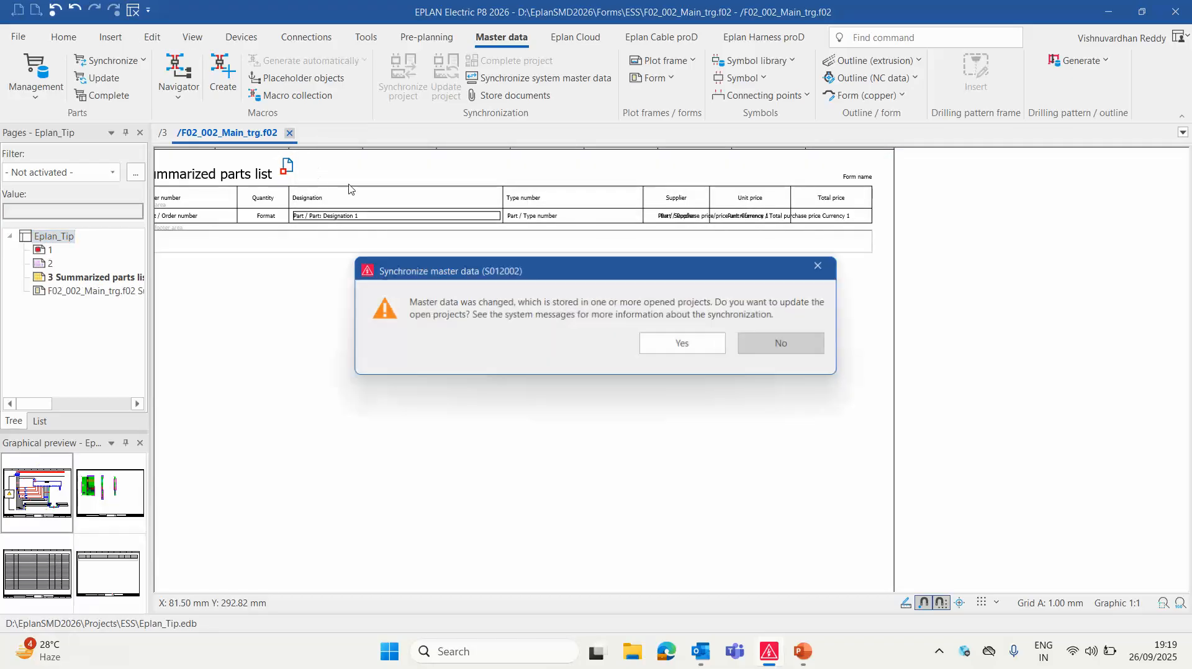
pyautogui.click(682, 342)
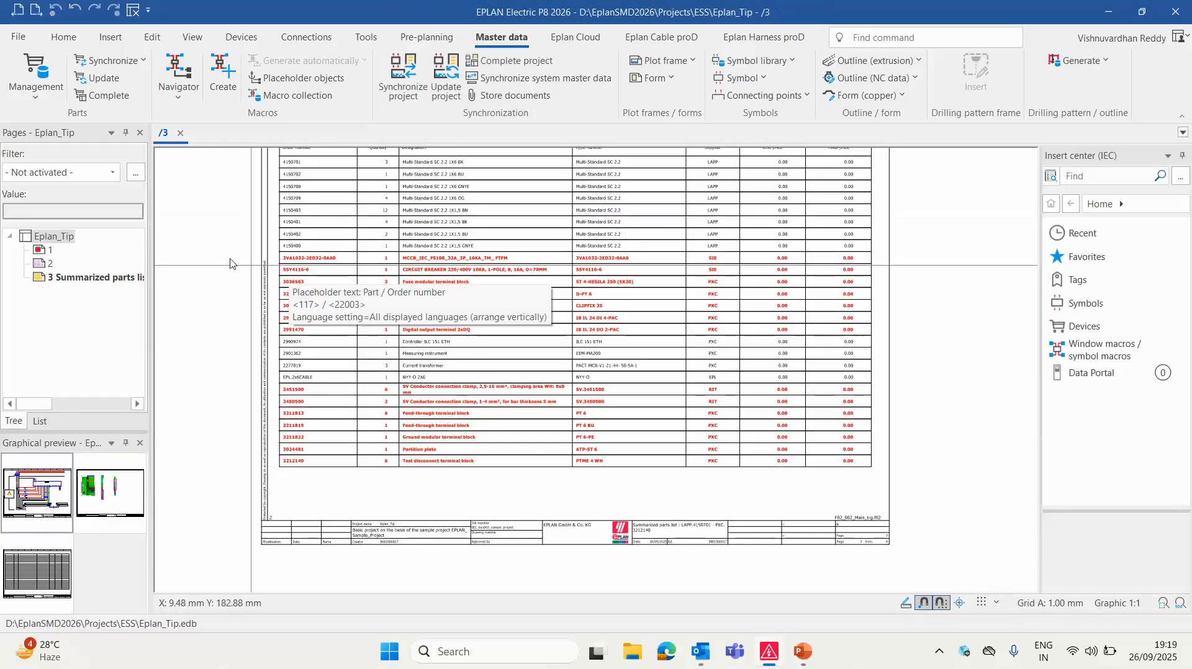
pyautogui.click(365, 37)
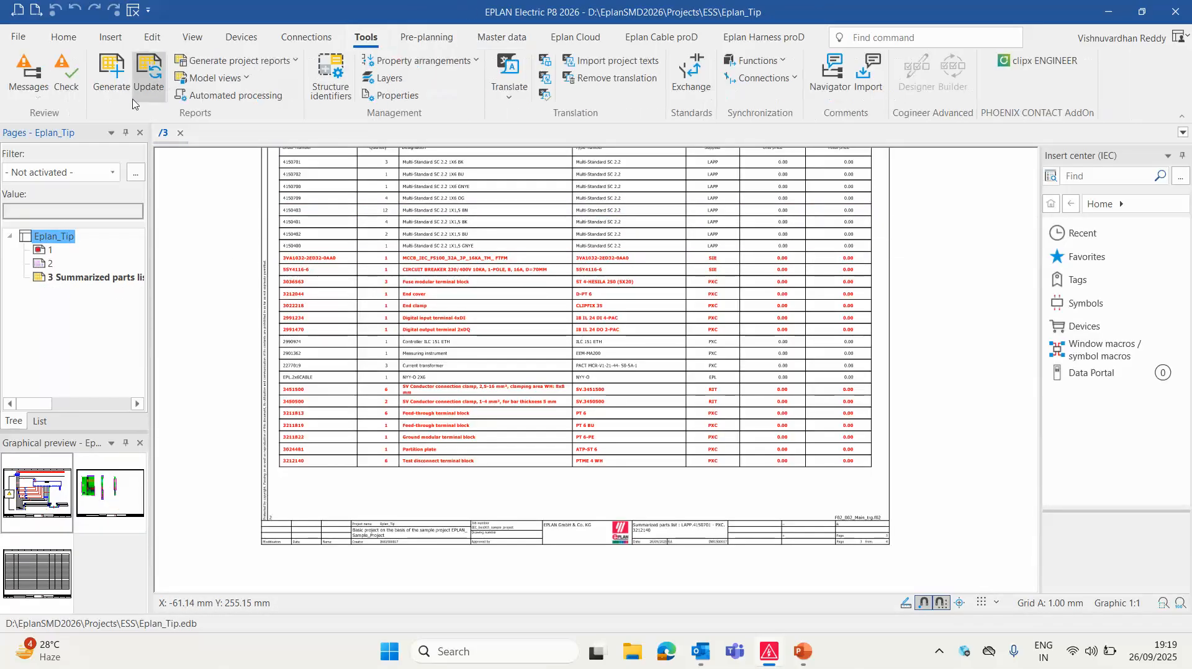
pyautogui.click(148, 73)
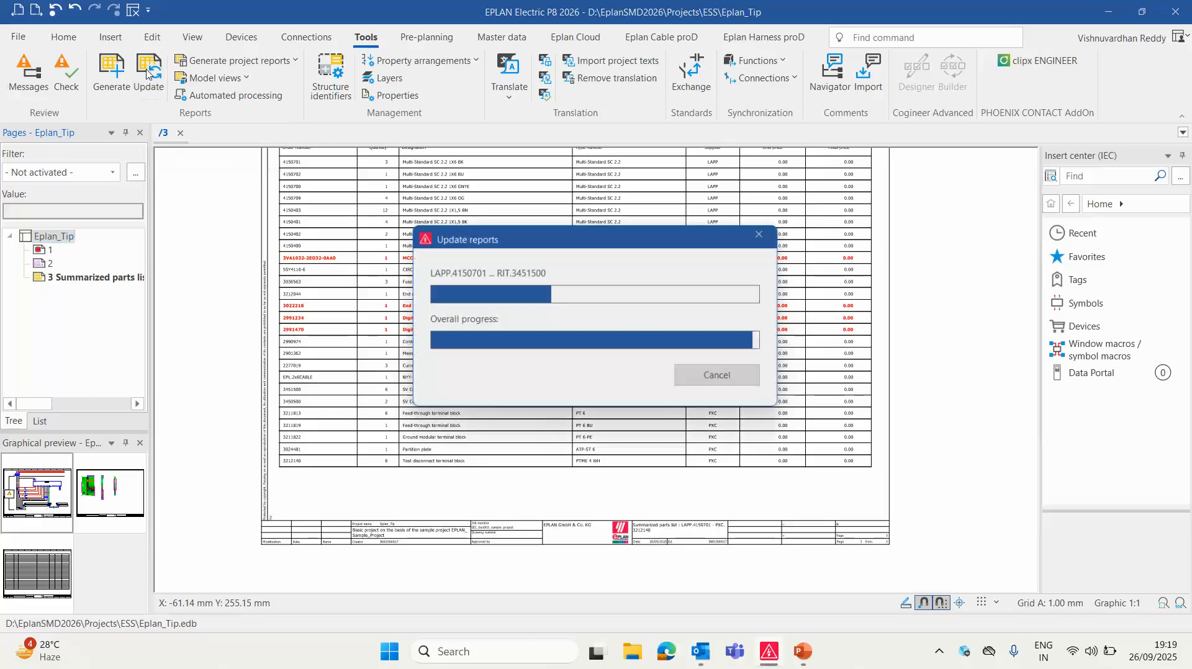
# Examine which part rows are highlighted in the updated summarized parts list on page 3, and switch to the PowerPoint presentation
pyautogui.scroll(2, 363, 301)
pyautogui.scroll(-2, 376, 329)
pyautogui.scroll(3, 395, 388)
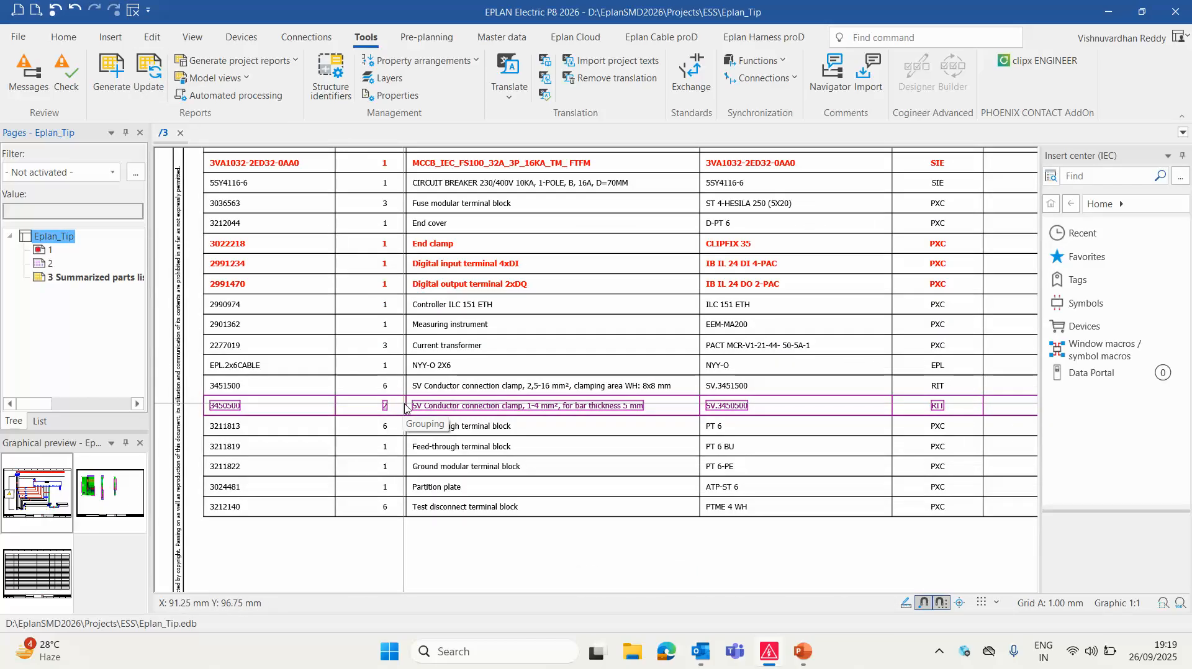
pyautogui.scroll(2, 416, 415)
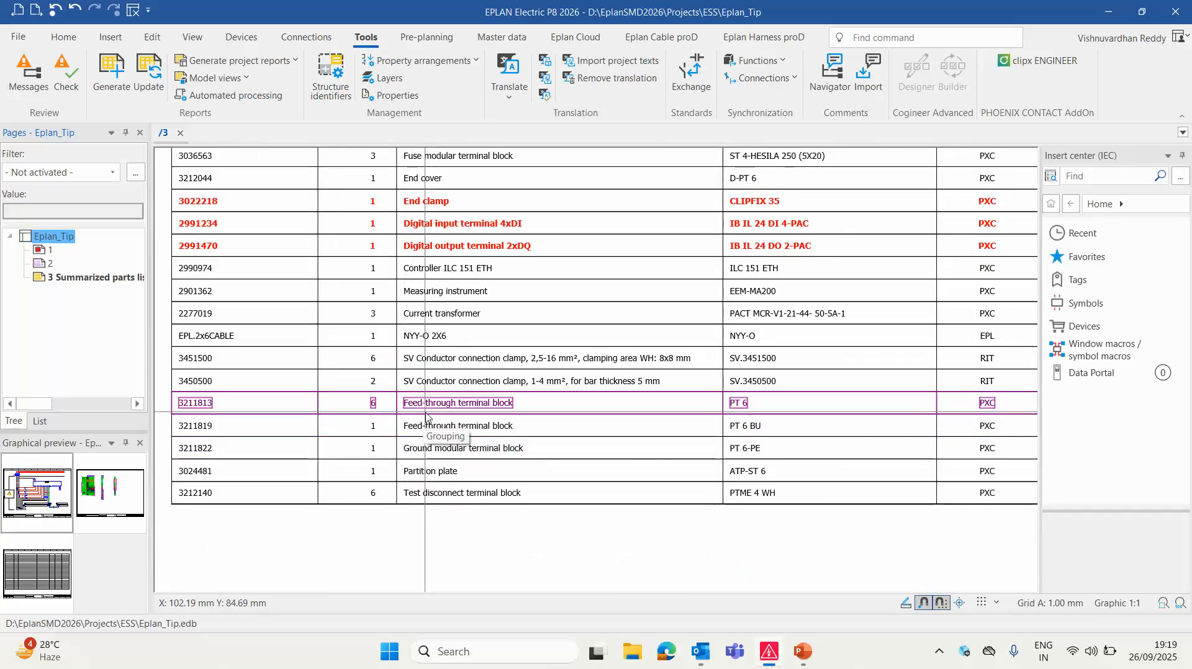
pyautogui.scroll(-1, 410, 398)
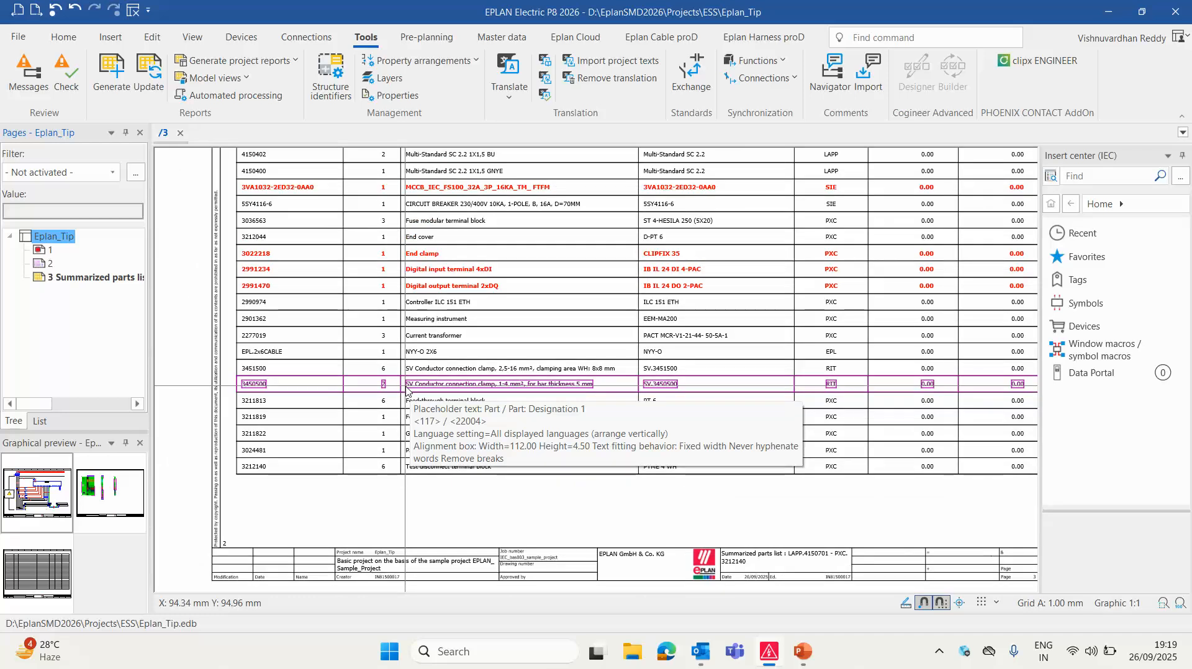
pyautogui.scroll(2, 443, 495)
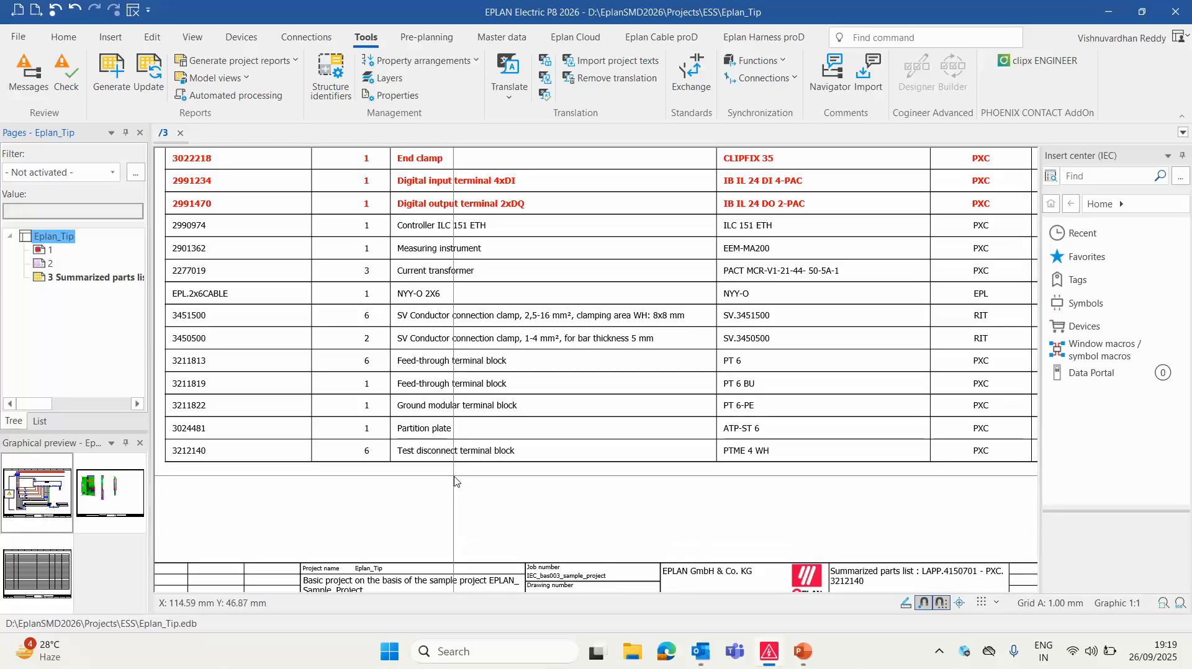
pyautogui.scroll(-1, 454, 479)
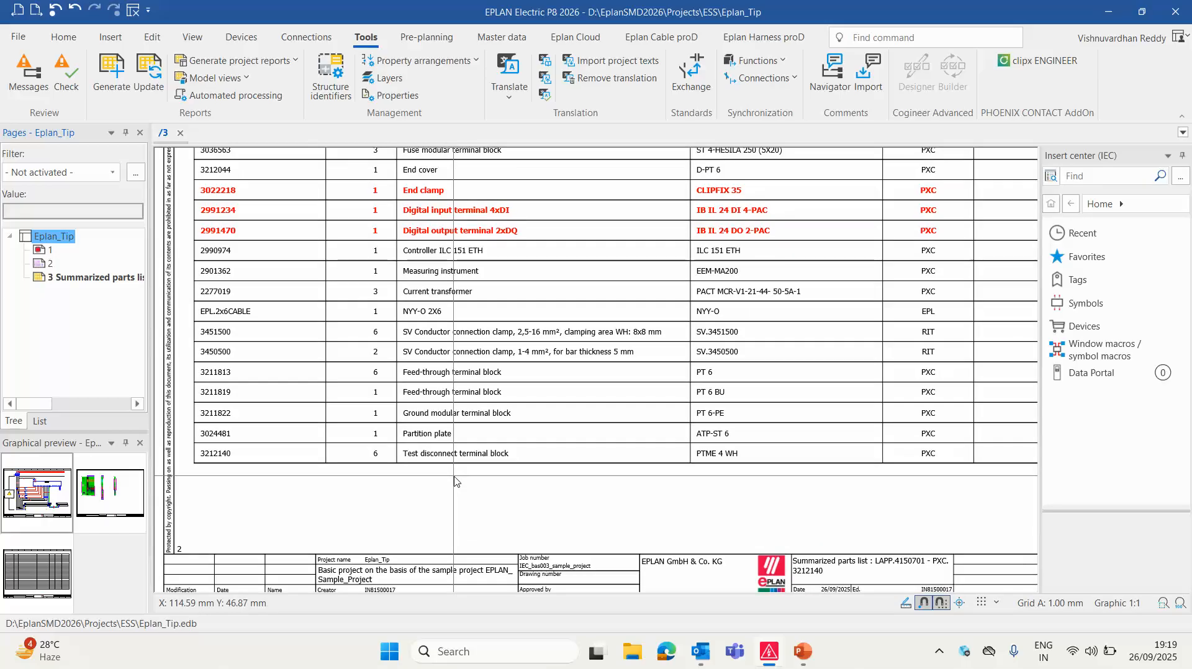
pyautogui.scroll(-1, 454, 479)
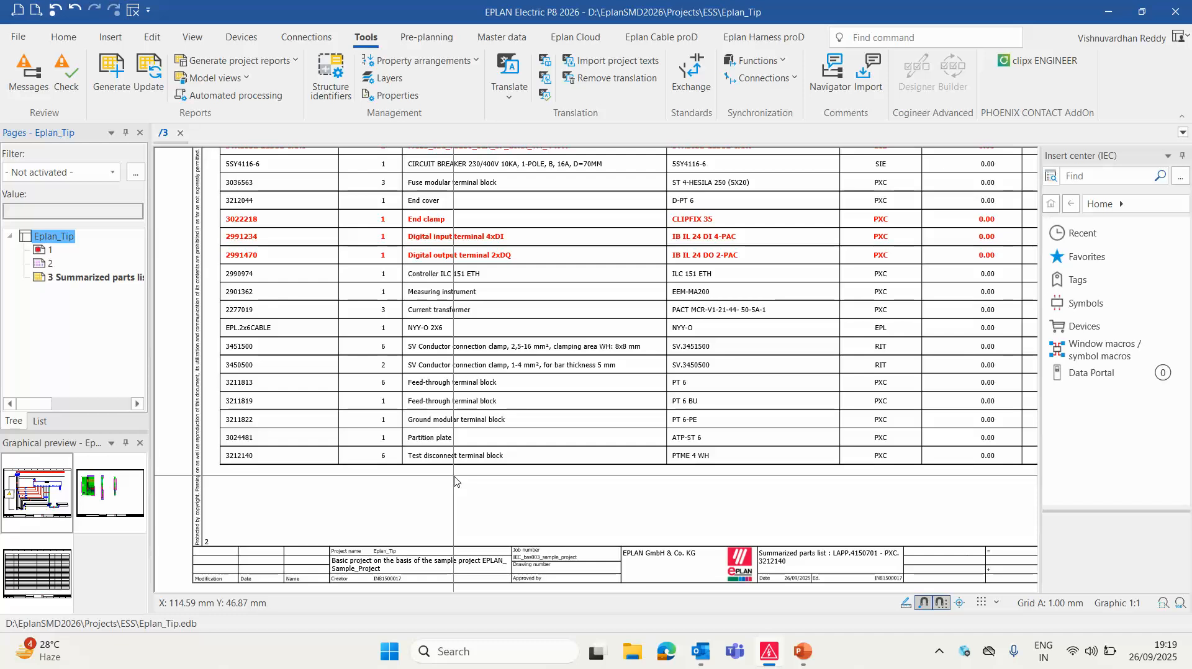
pyautogui.hotkey('alt', 'Tab')
pyautogui.hotkey('alt', 'Tab')
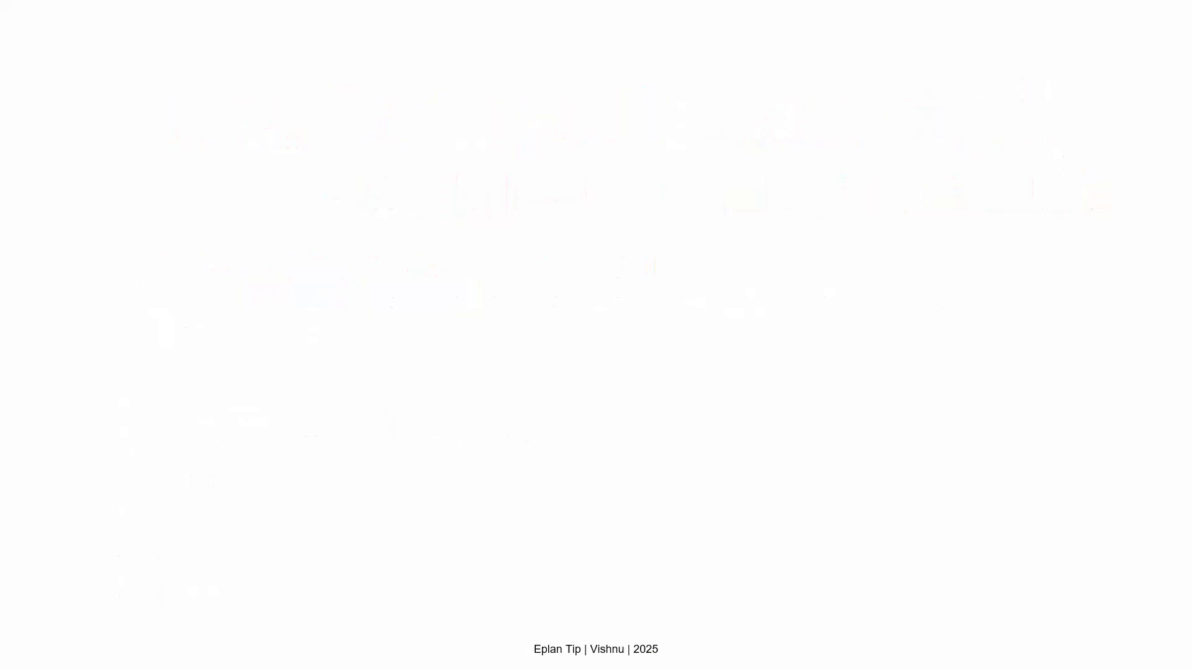